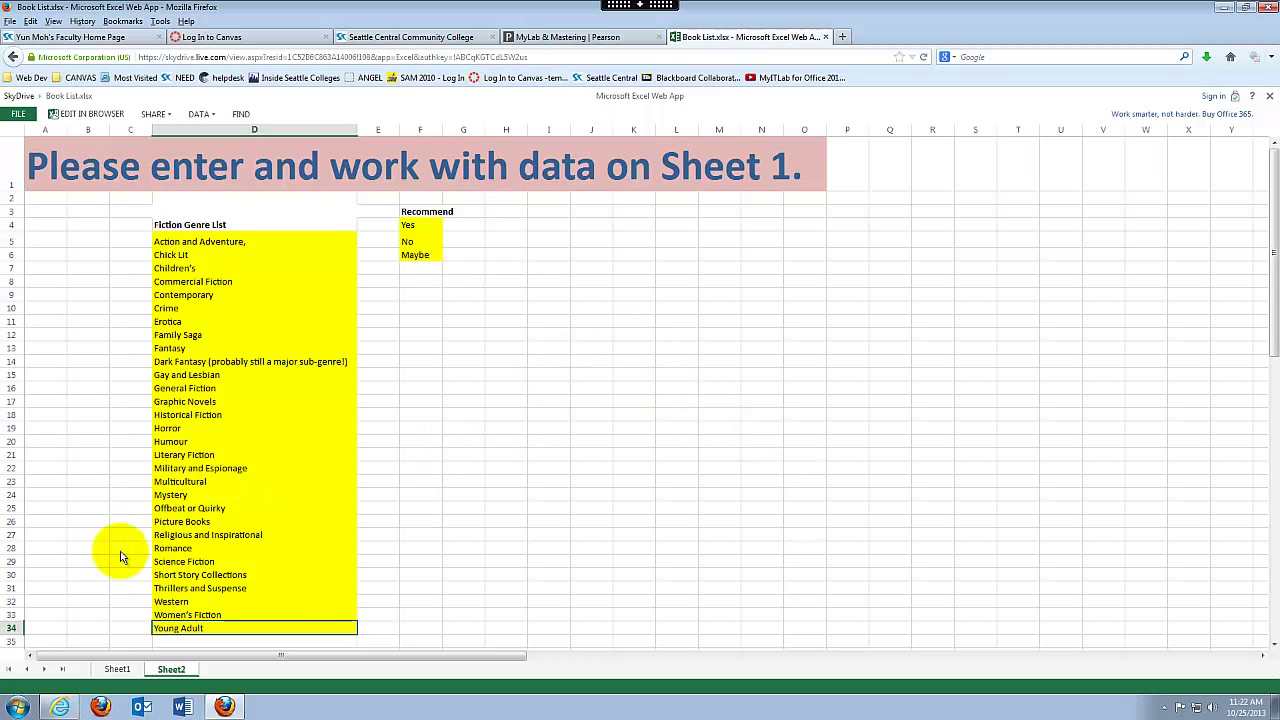
Open Sheet1 of the shared workbook and review the Title, Author 1, Publisher, Year, Recommend and Comments column headers.
{"action": "left_click", "coordinate": [117, 670]}
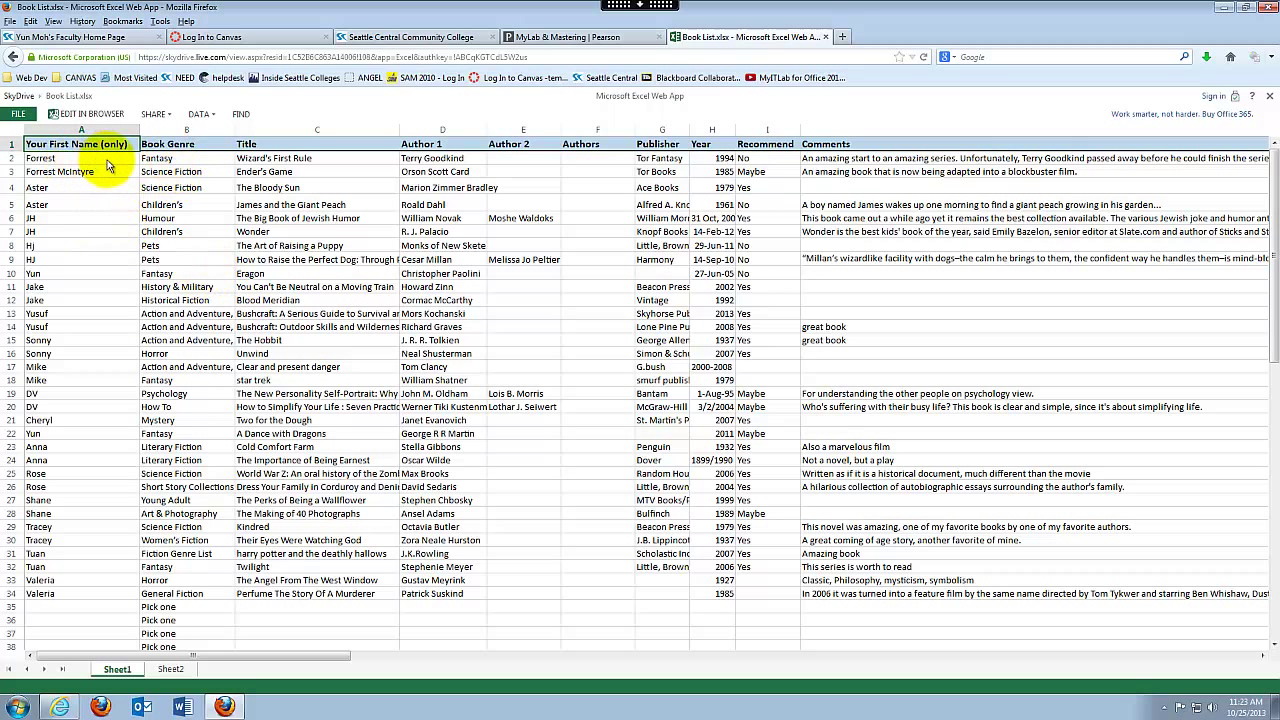
{"action": "left_click", "coordinate": [255, 145]}
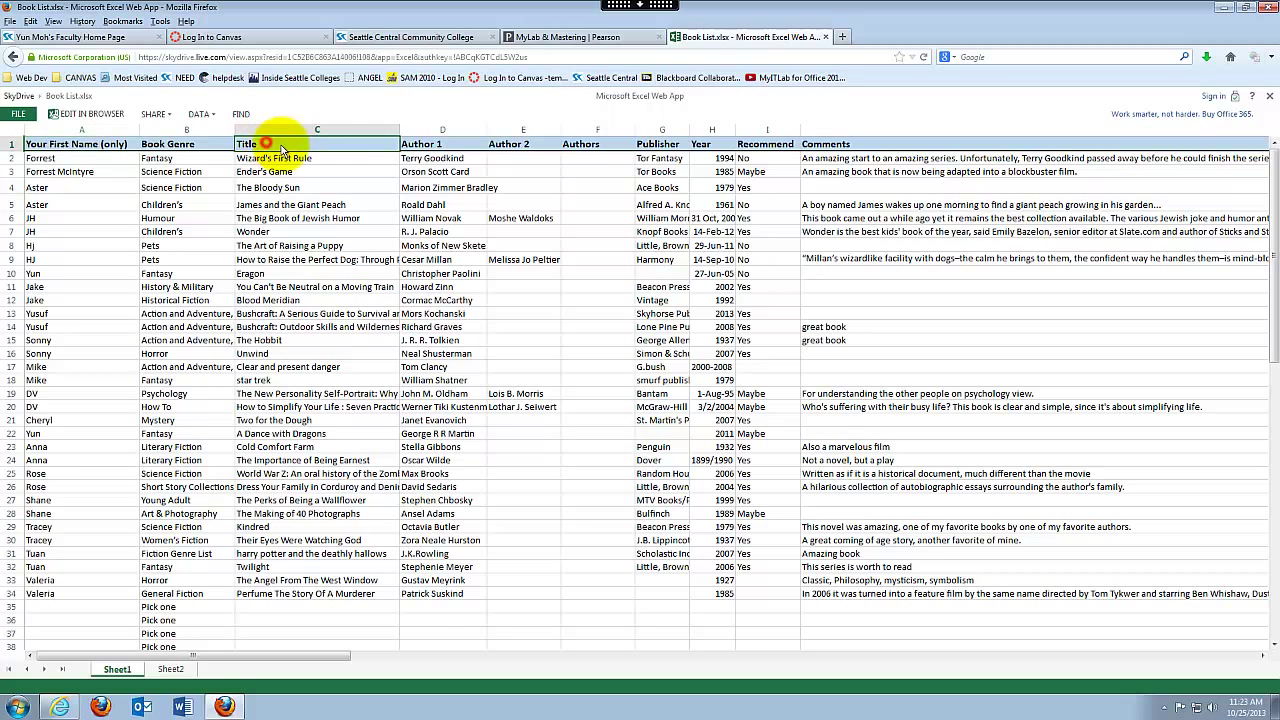
{"action": "left_click", "coordinate": [440, 145]}
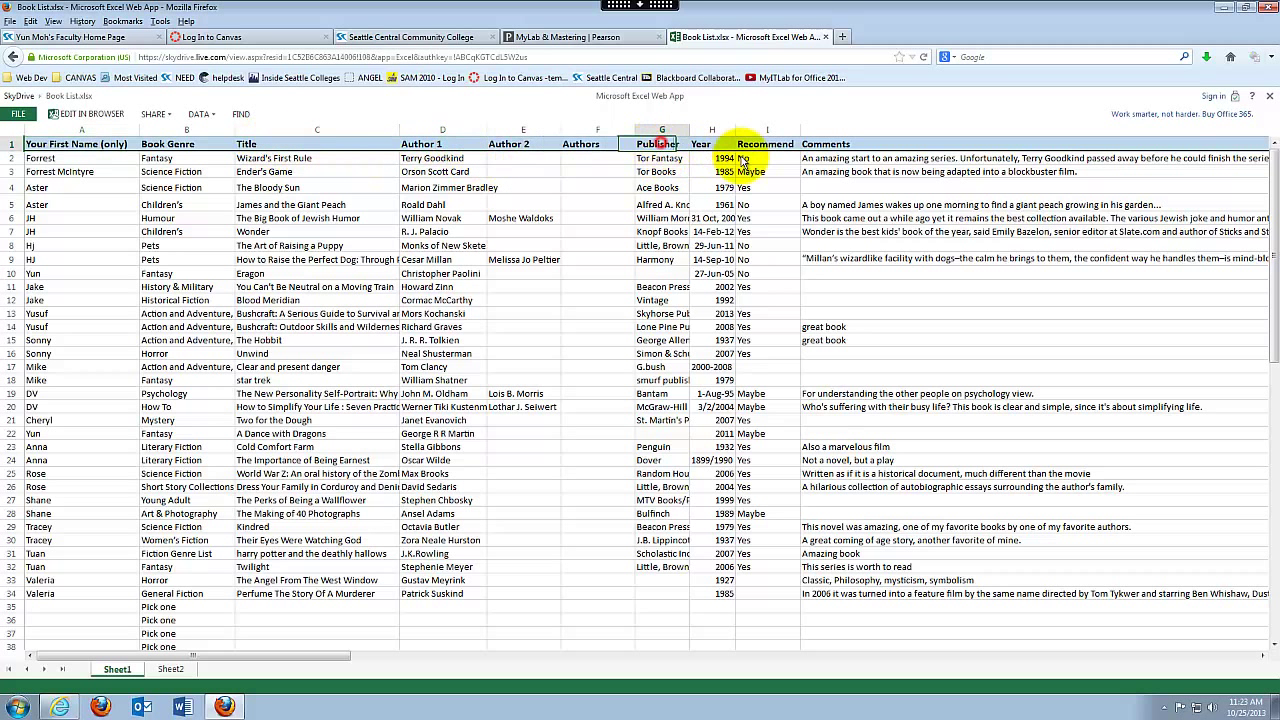
{"action": "left_click", "coordinate": [664, 148]}
{"action": "left_click", "coordinate": [704, 148]}
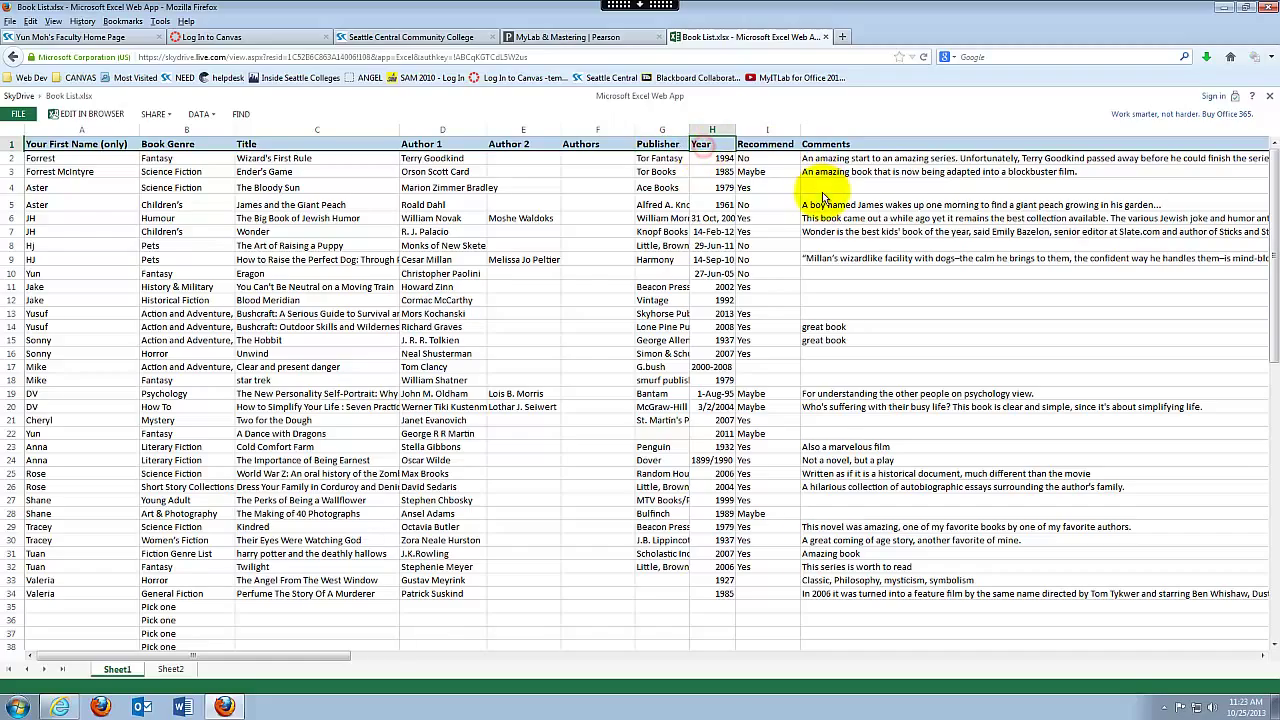
{"action": "left_click", "coordinate": [764, 145]}
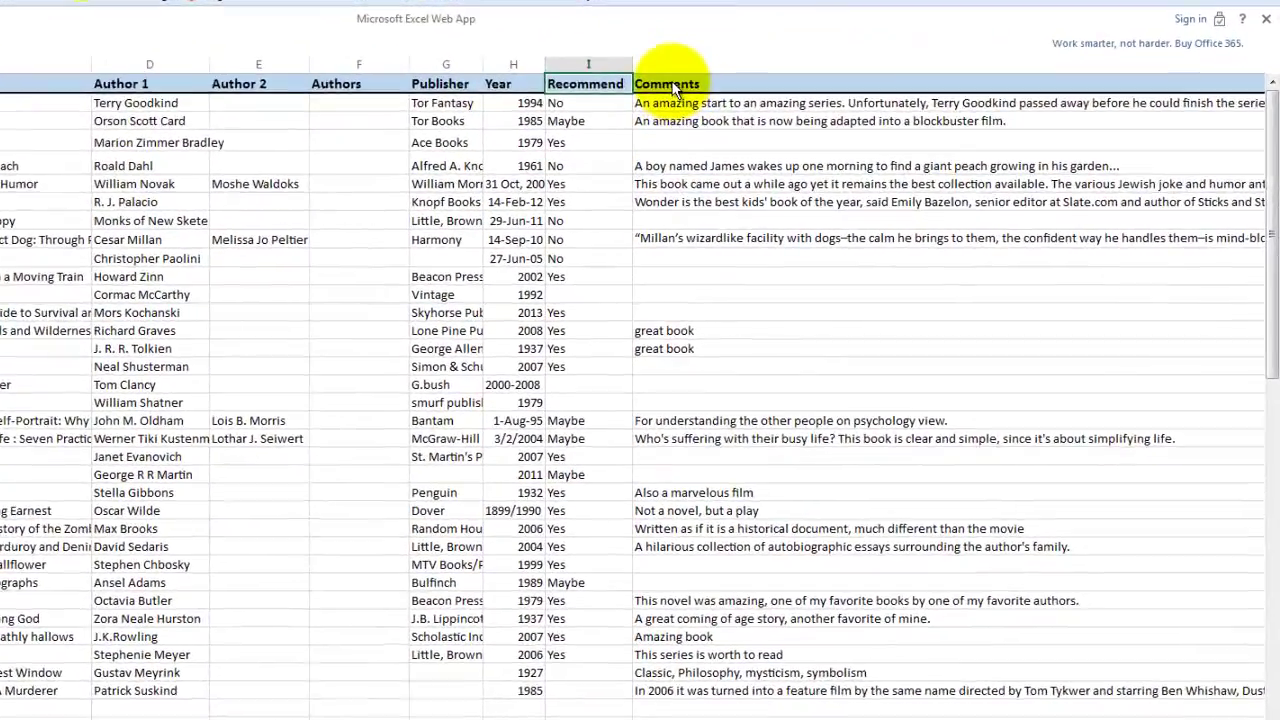
{"action": "left_click", "coordinate": [833, 144]}
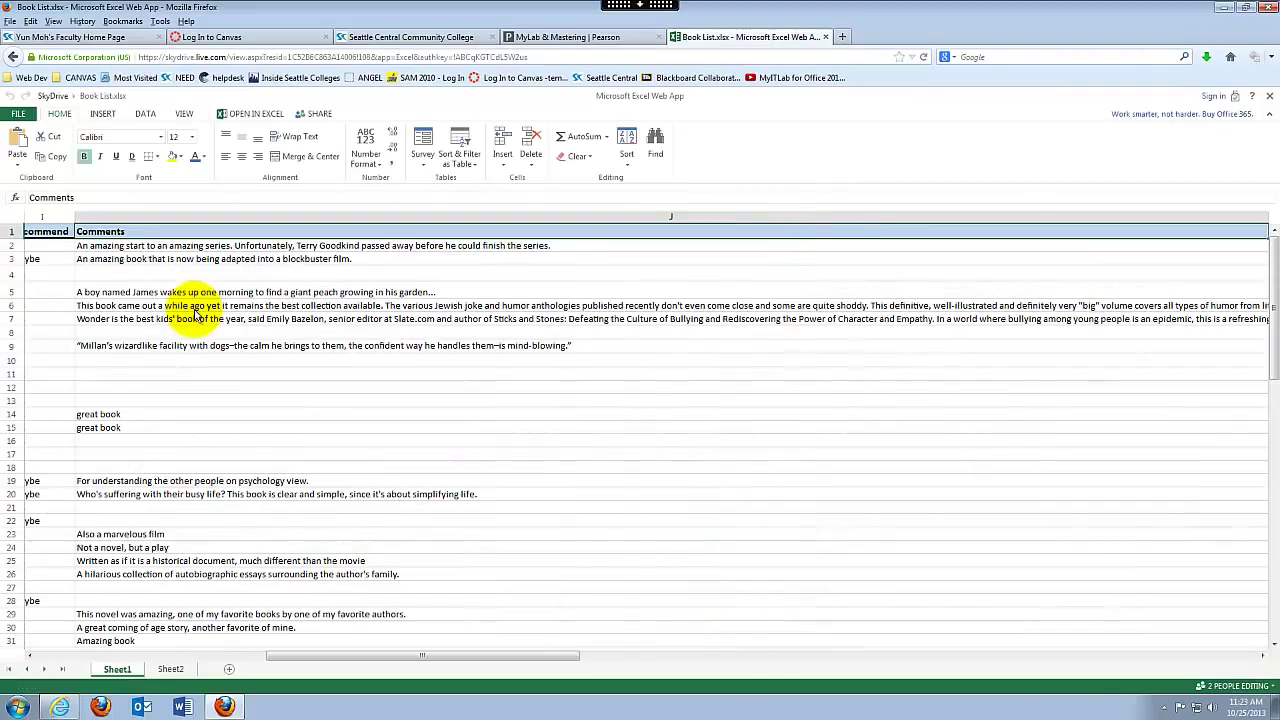
Examine the sorting commands available in the web version for the book list on Sheet1.
{"action": "left_click", "coordinate": [294, 658]}
{"action": "left_click_drag", "start_coordinate": [294, 658], "coordinate": [57, 663]}
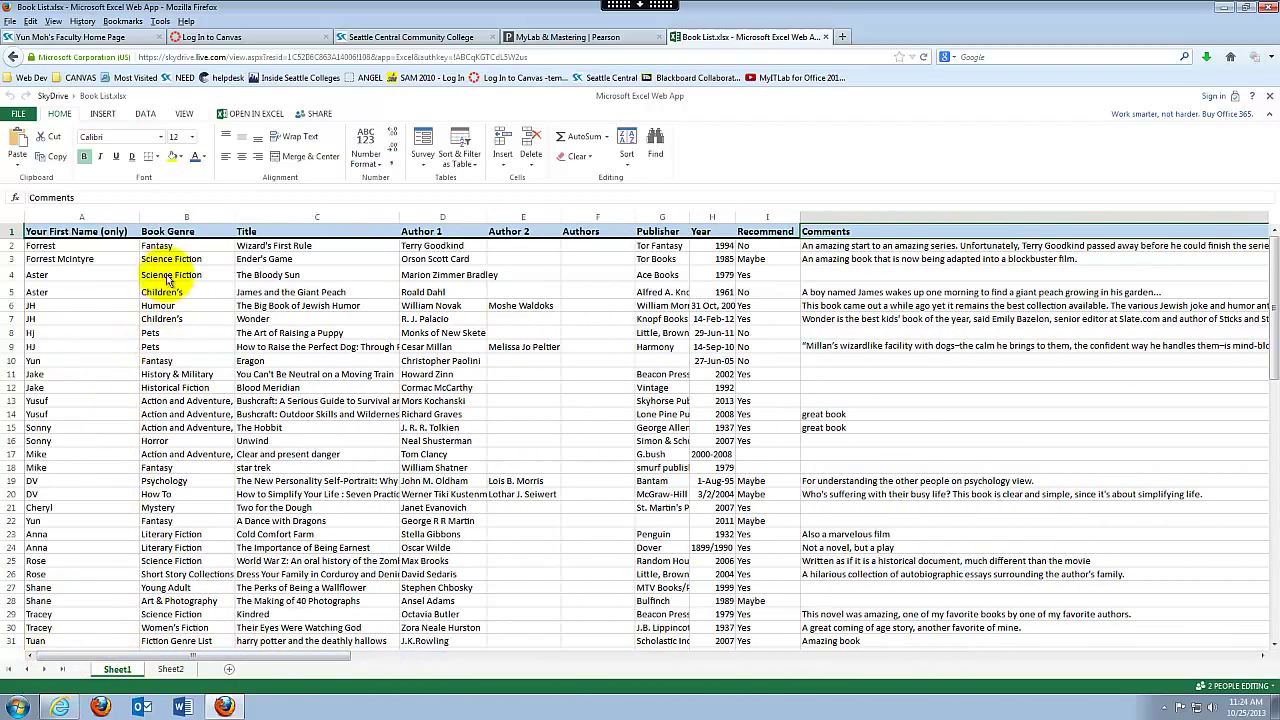
{"action": "left_click", "coordinate": [145, 113]}
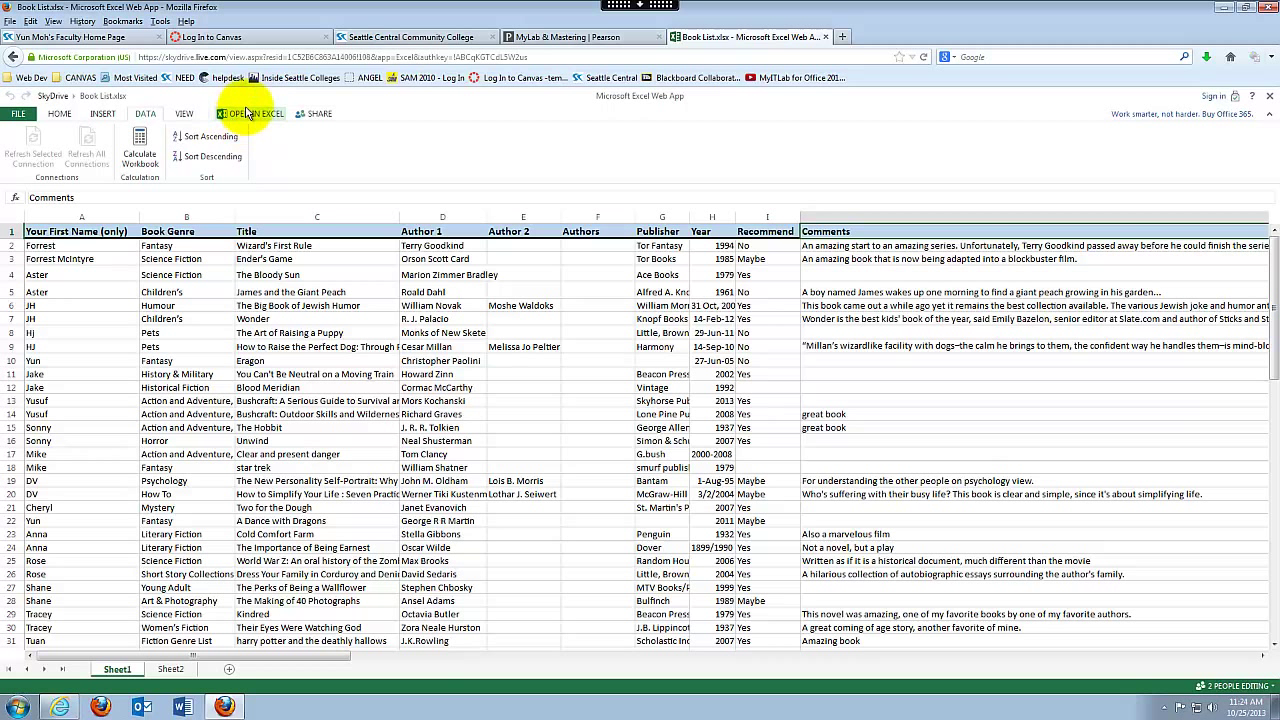
Download a copy of the Book List workbook and open it with Microsoft Excel.
{"action": "left_click", "coordinate": [17, 117]}
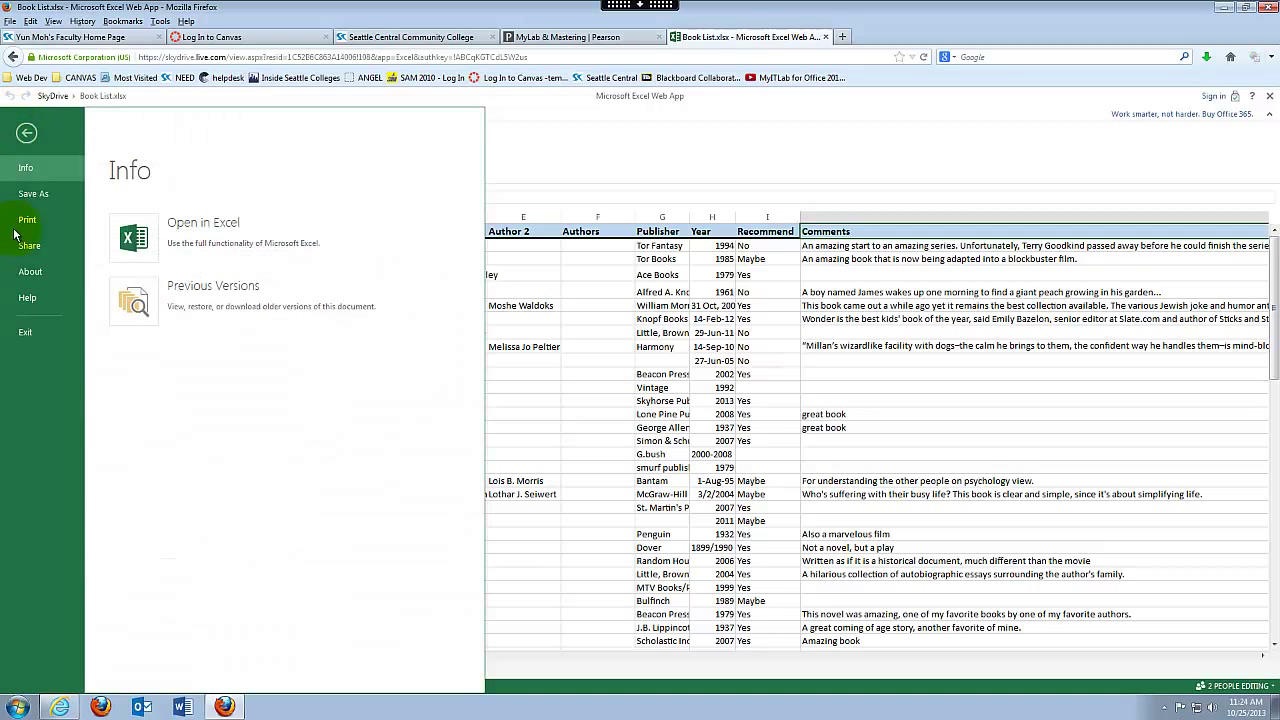
{"action": "left_click", "coordinate": [42, 196]}
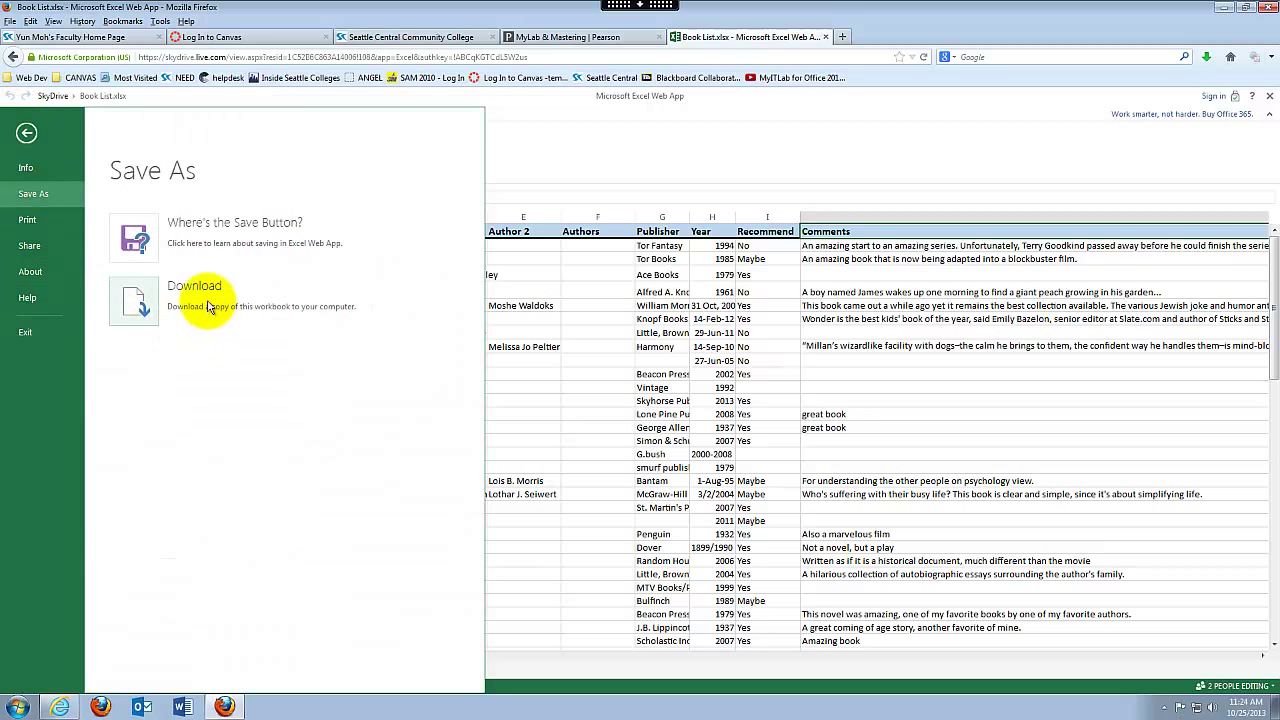
{"action": "left_click", "coordinate": [180, 285]}
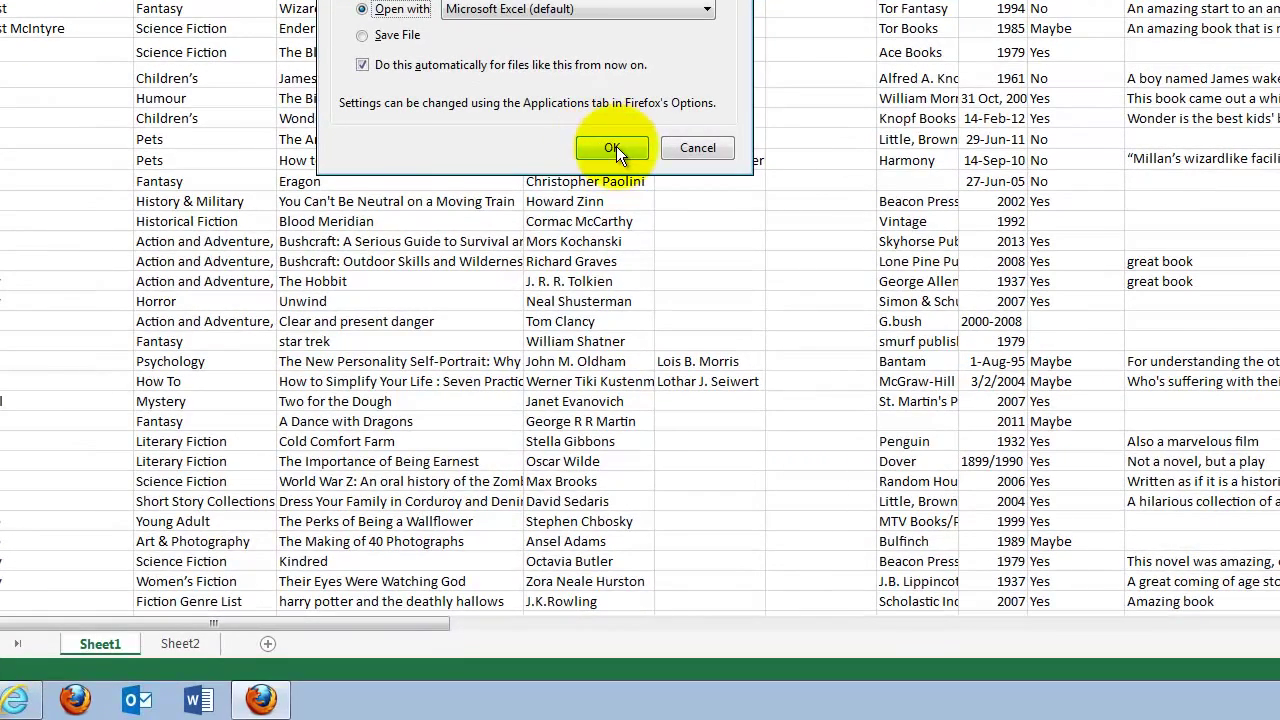
{"action": "left_click", "coordinate": [616, 146]}
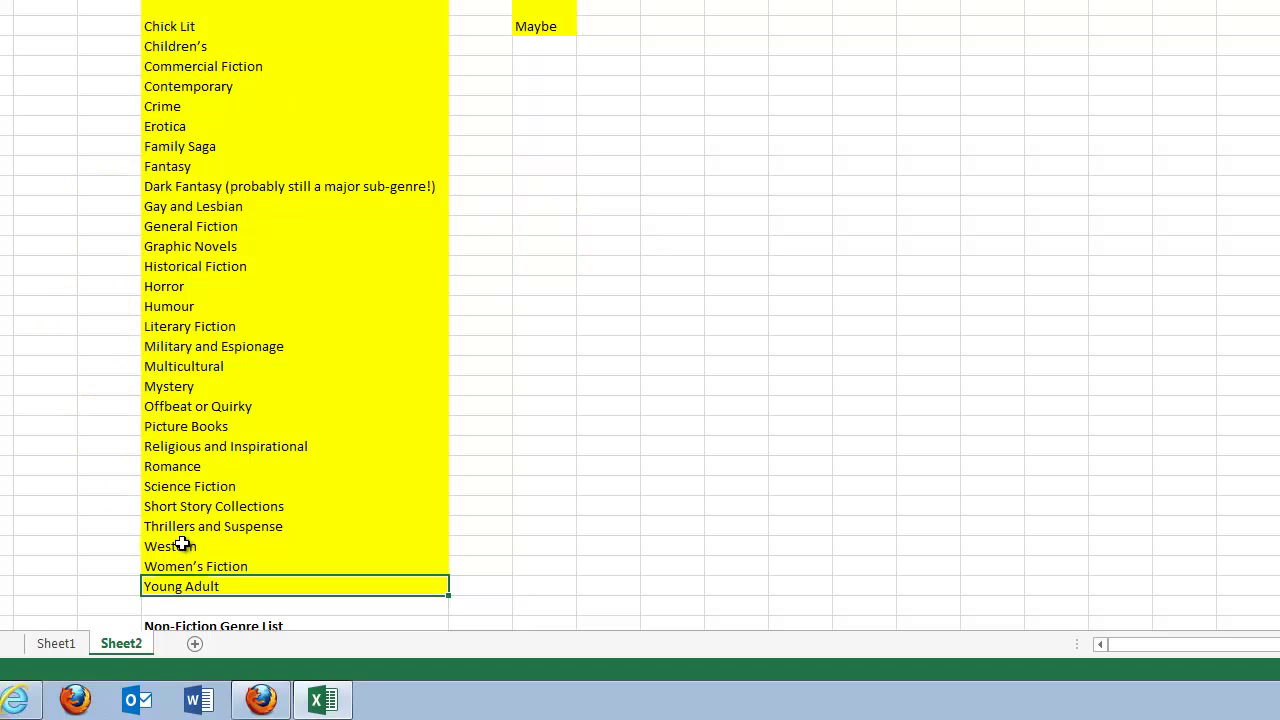
Show Sheet1 in the downloaded workbook and examine the first-name entries and the selectable genres for the first book.
{"action": "left_click", "coordinate": [57, 643]}
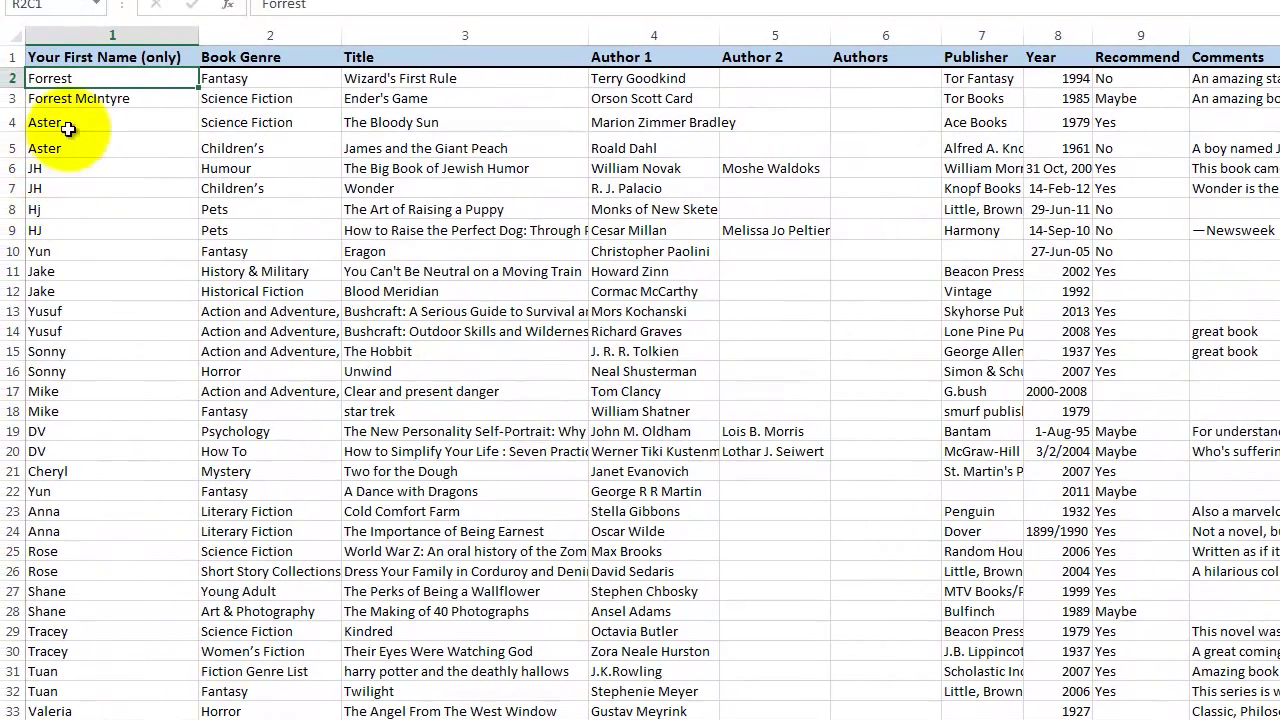
{"action": "left_click_drag", "start_coordinate": [86, 100], "coordinate": [86, 391]}
{"action": "left_click_drag", "start_coordinate": [258, 125], "coordinate": [268, 412]}
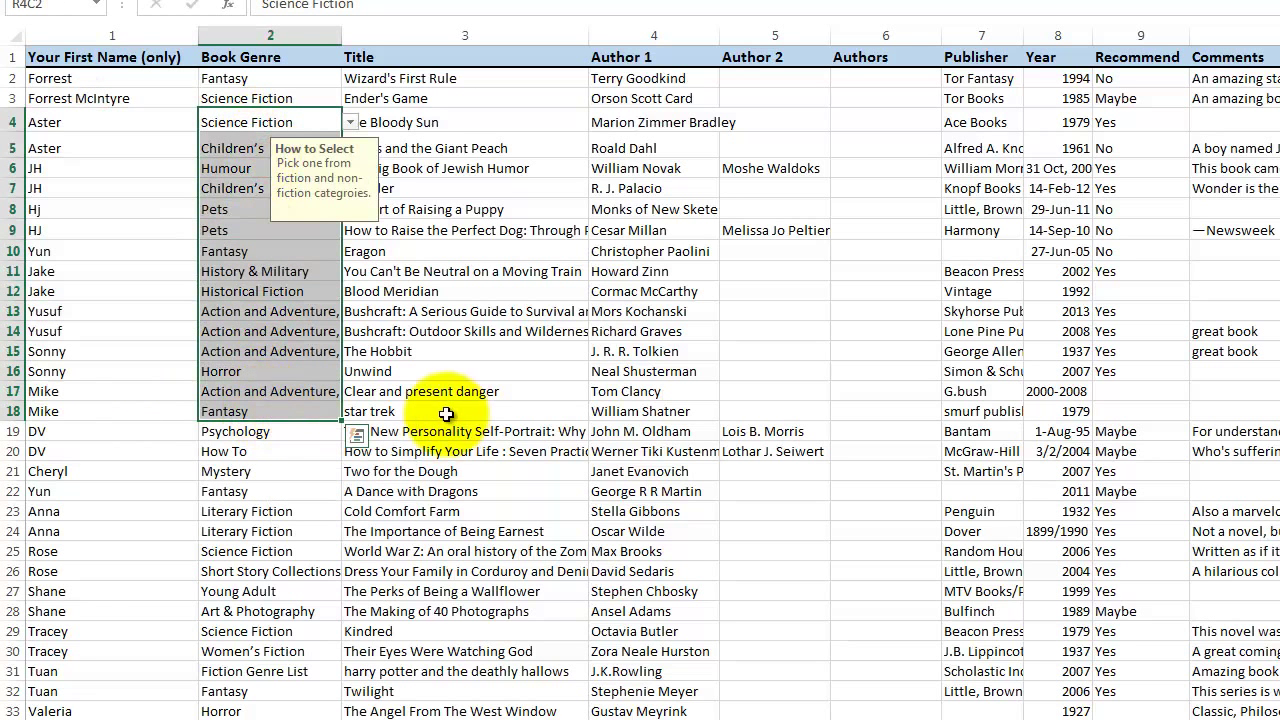
{"action": "left_click", "coordinate": [424, 145]}
{"action": "left_click", "coordinate": [310, 80]}
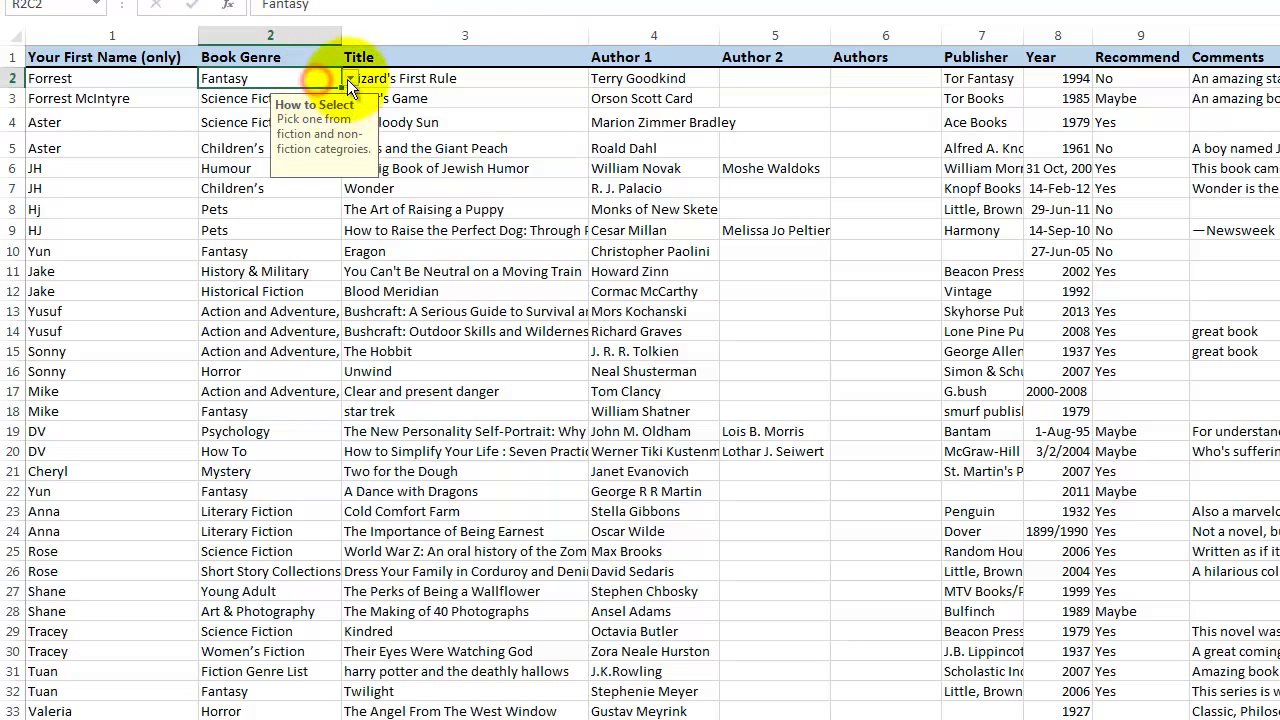
{"action": "left_click", "coordinate": [348, 78]}
{"action": "scroll", "coordinate": [347, 110], "scroll_direction": "up", "scroll_amount": 3}
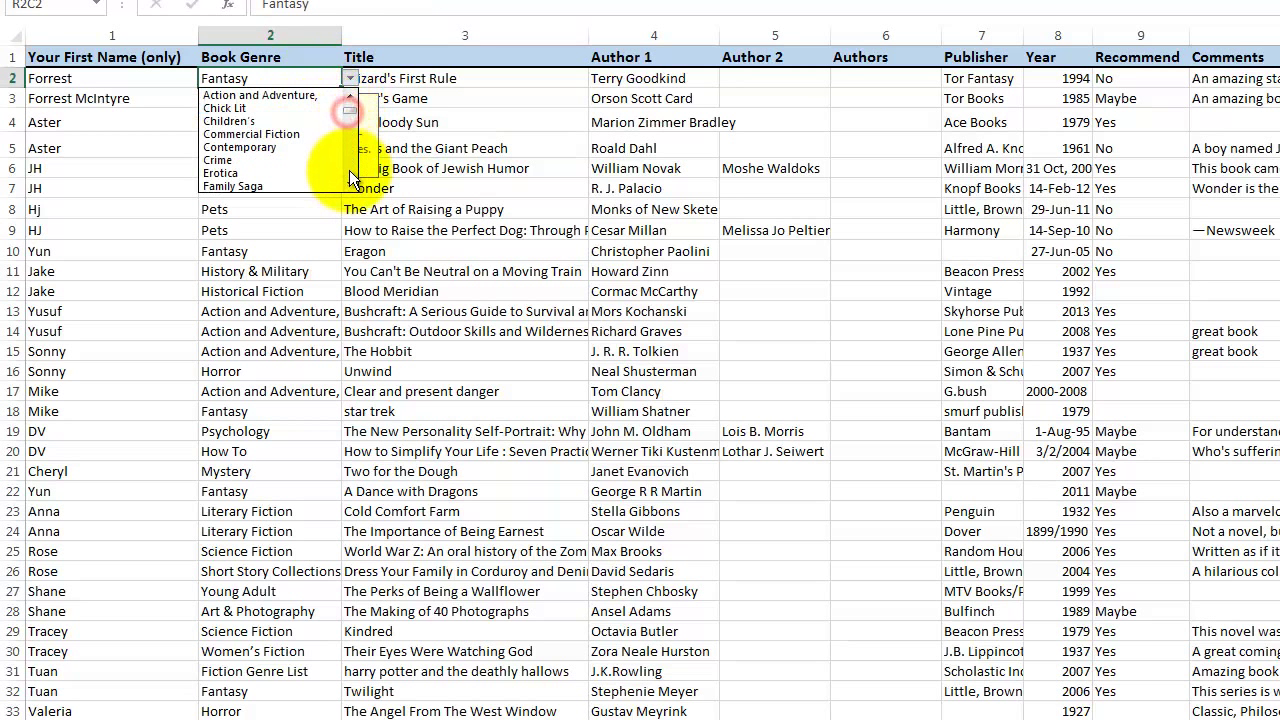
{"action": "left_click_drag", "start_coordinate": [346, 114], "coordinate": [346, 165]}
{"action": "left_click", "coordinate": [441, 147]}
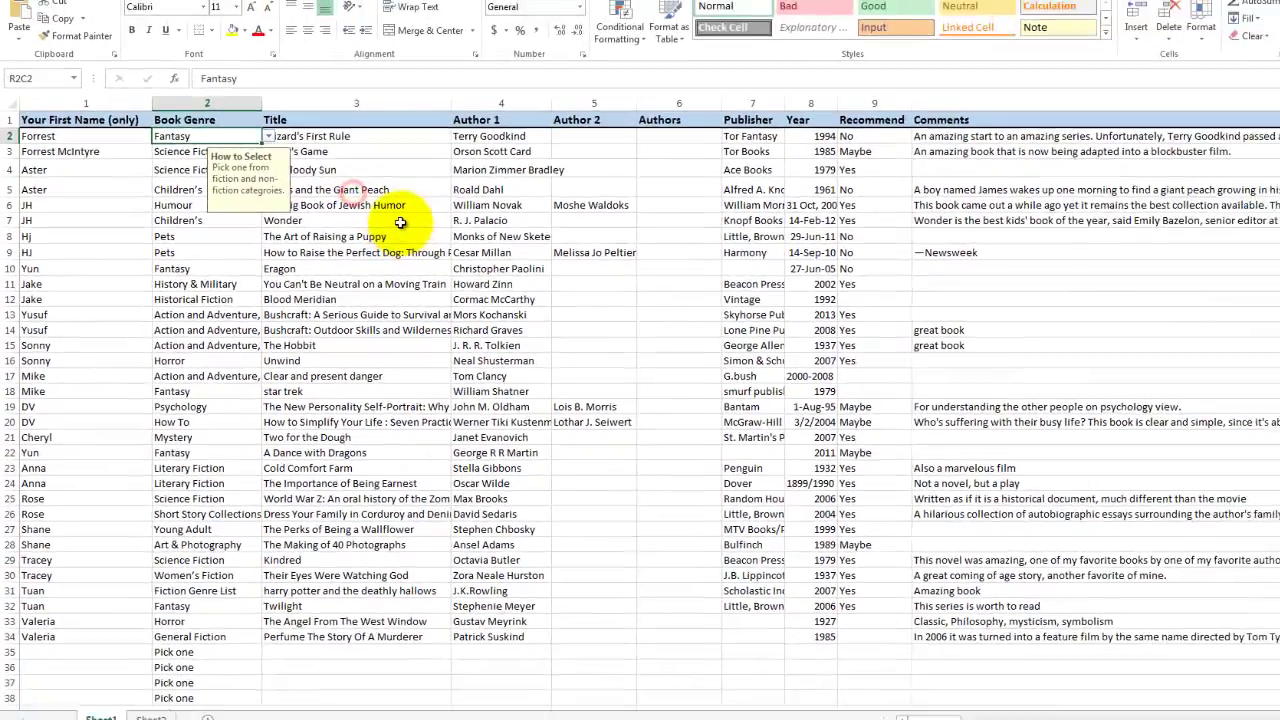
Review the entries in the Title, Author 1, Publisher and Year columns of the book list.
{"action": "left_click", "coordinate": [400, 222]}
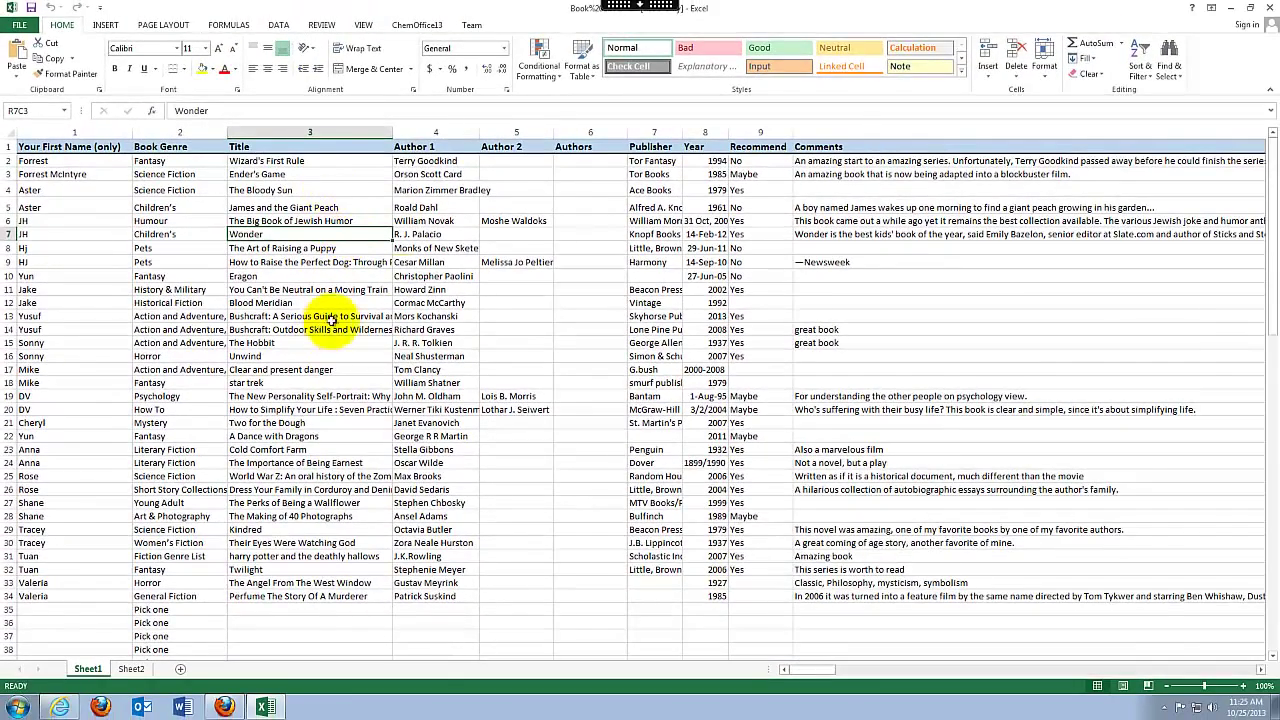
{"action": "left_click_drag", "start_coordinate": [420, 207], "coordinate": [448, 303]}
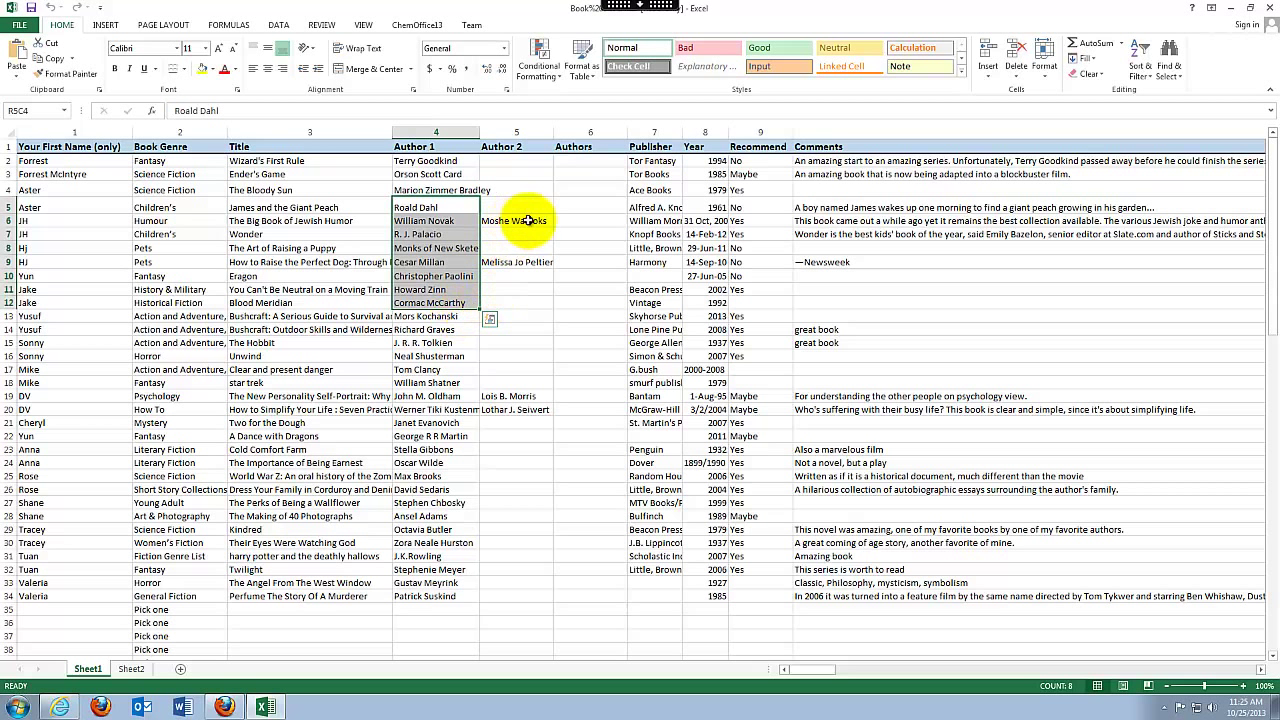
{"action": "left_click_drag", "start_coordinate": [655, 207], "coordinate": [657, 289]}
{"action": "left_click", "coordinate": [708, 190]}
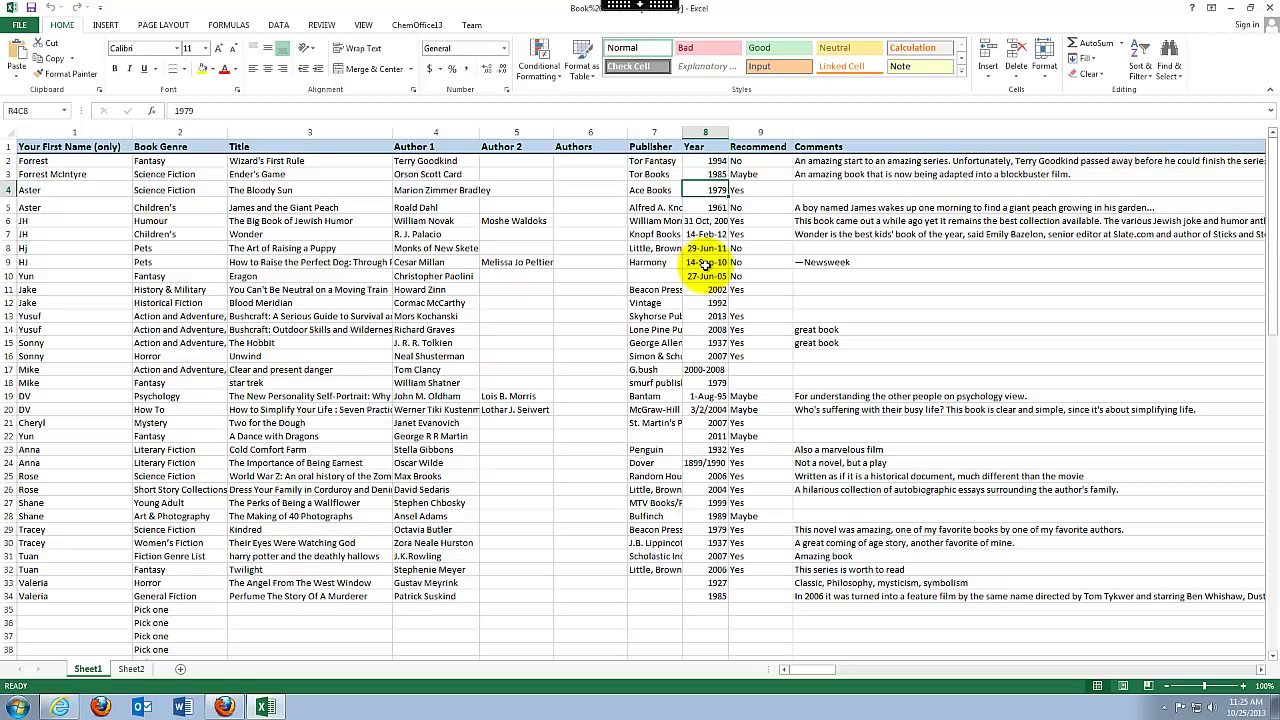
{"action": "left_click", "coordinate": [708, 209]}
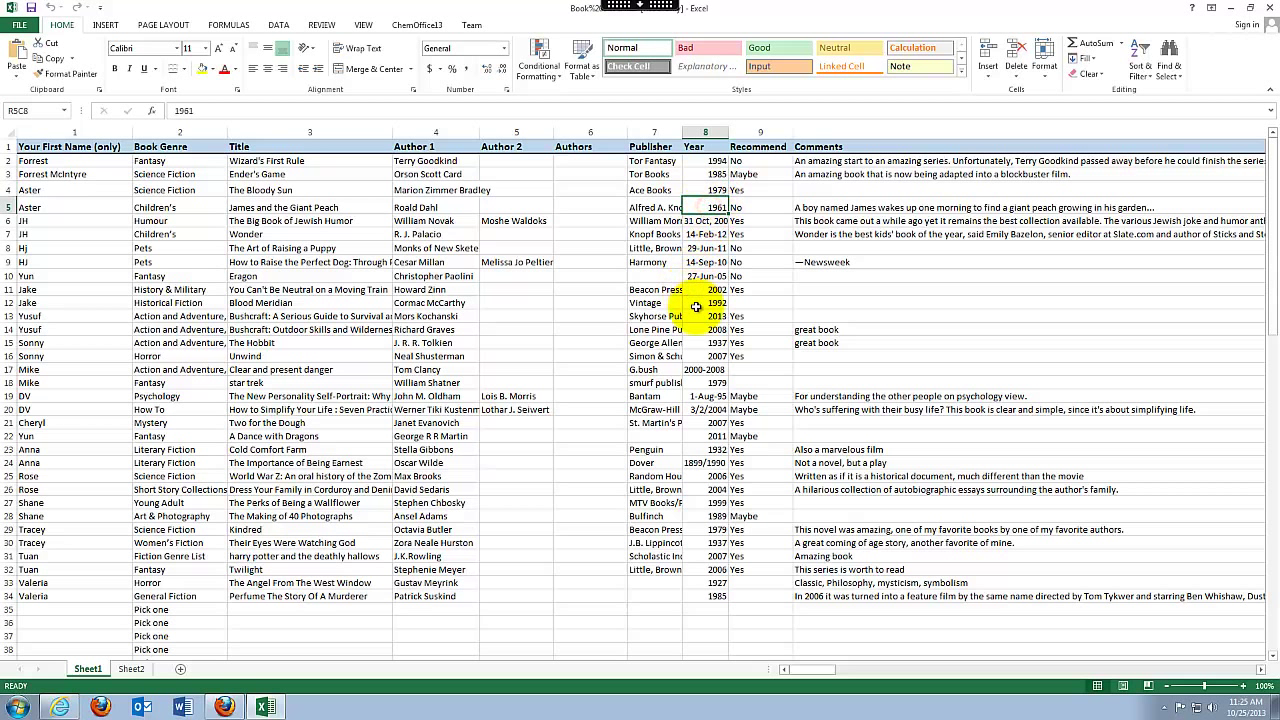
Widen the Year column so the full date of The Big Book of Jewish Humor fits.
{"action": "left_click", "coordinate": [693, 221]}
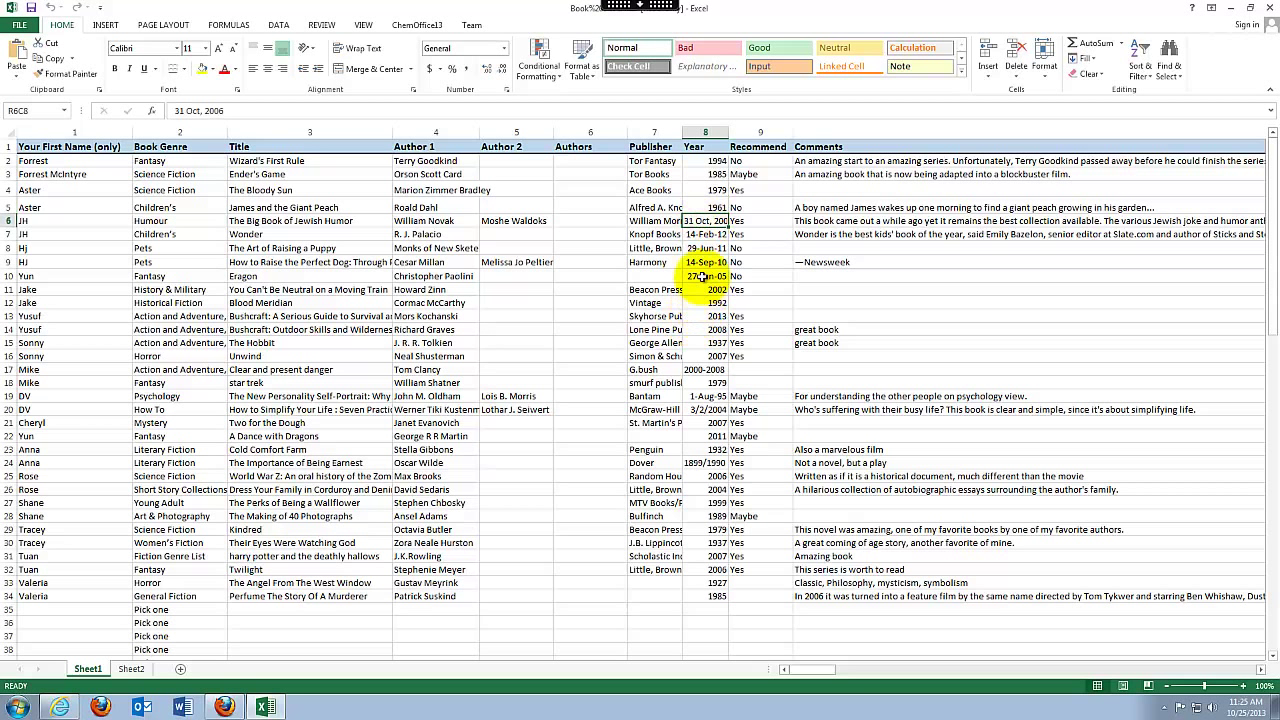
{"action": "left_click_drag", "start_coordinate": [729, 132], "coordinate": [741, 145]}
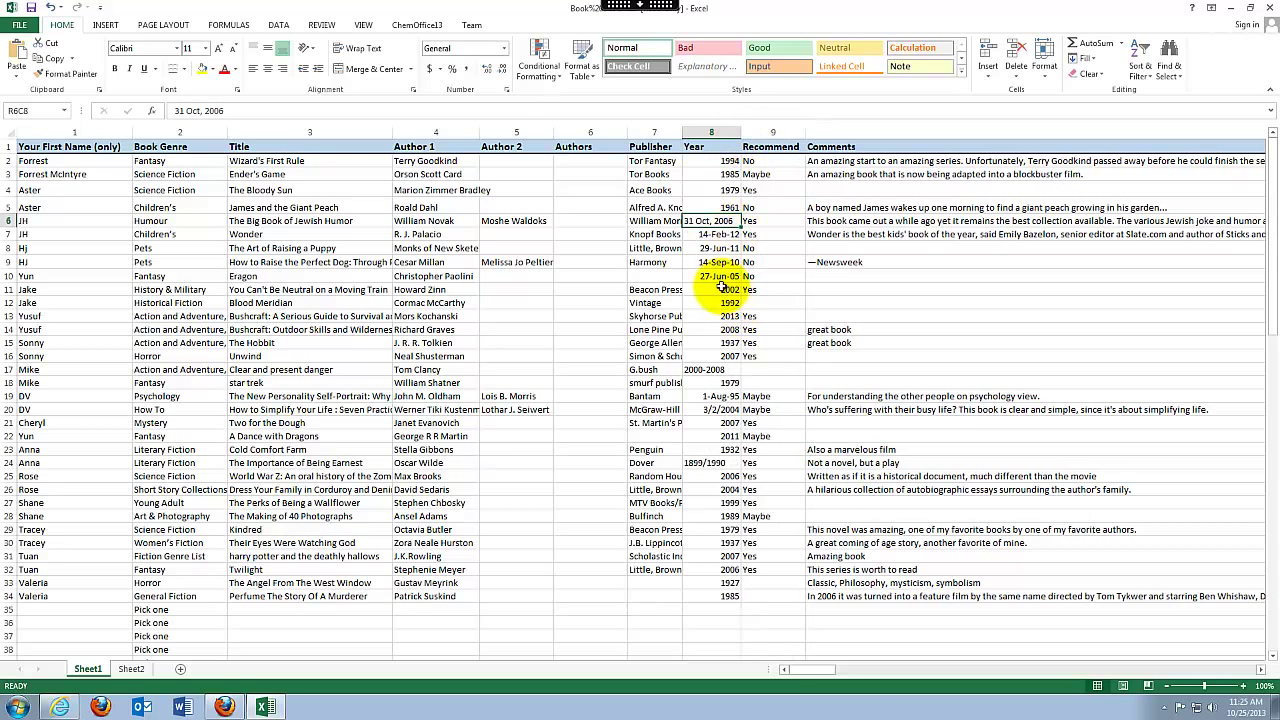
{"action": "left_click", "coordinate": [733, 222]}
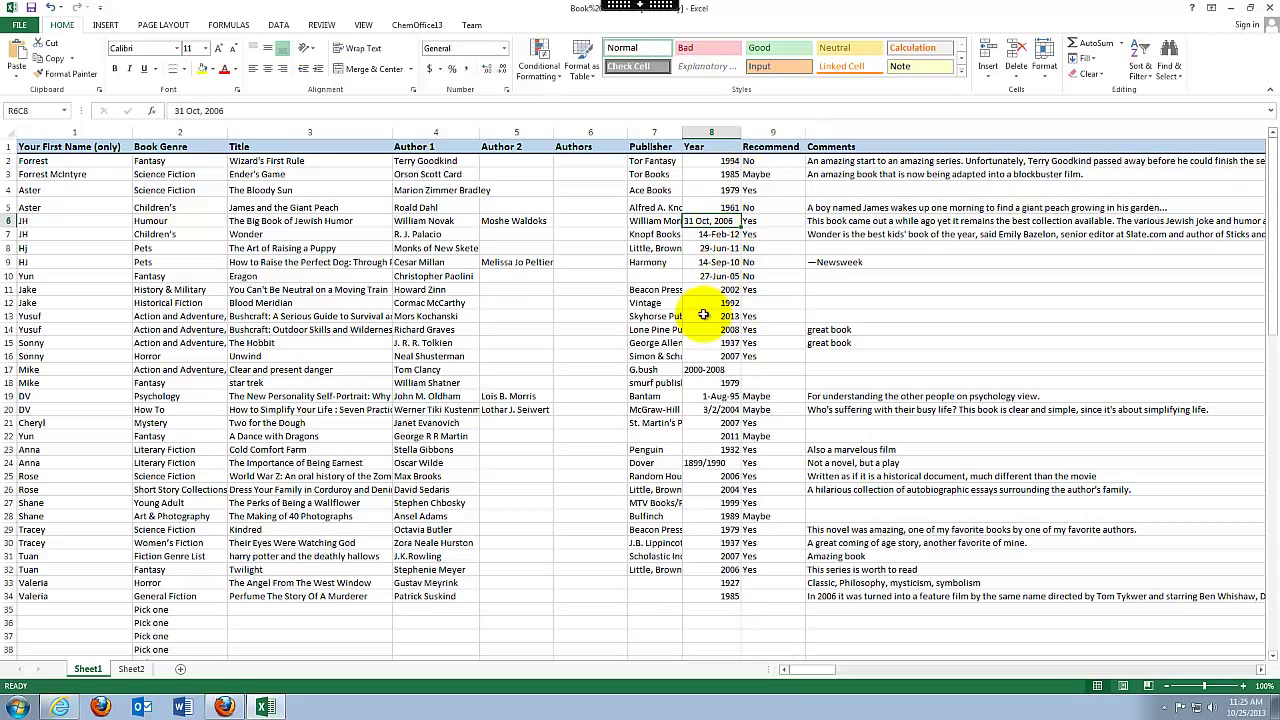
Compare the formats of the Year entries, and check the Recommend choices in row 5 and the Comments entries.
{"action": "left_click", "coordinate": [722, 207]}
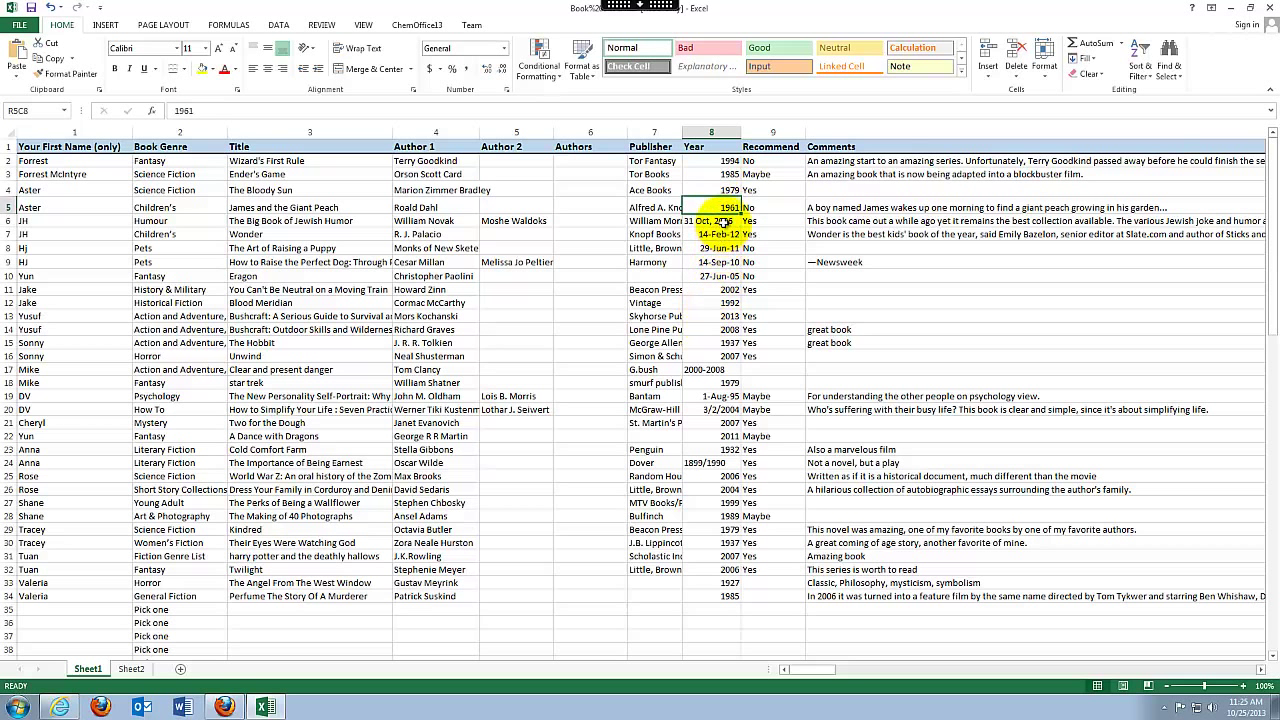
{"action": "left_click", "coordinate": [728, 220]}
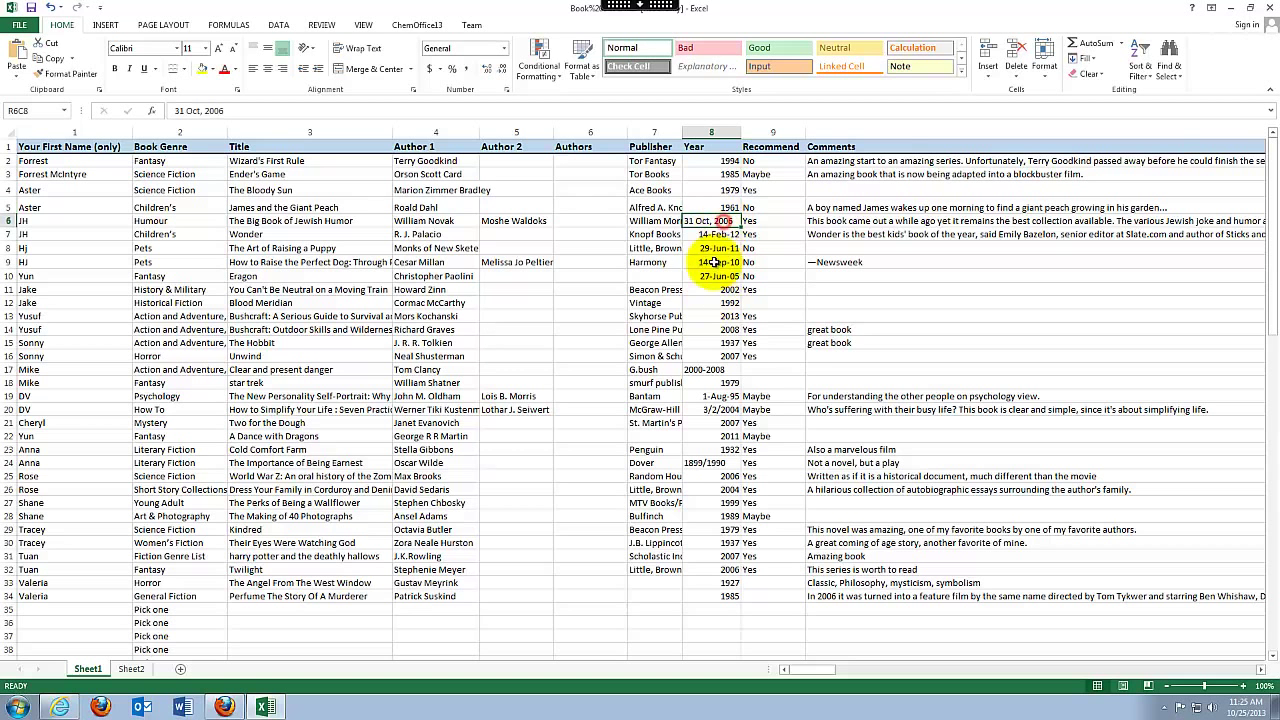
{"action": "left_click", "coordinate": [786, 211]}
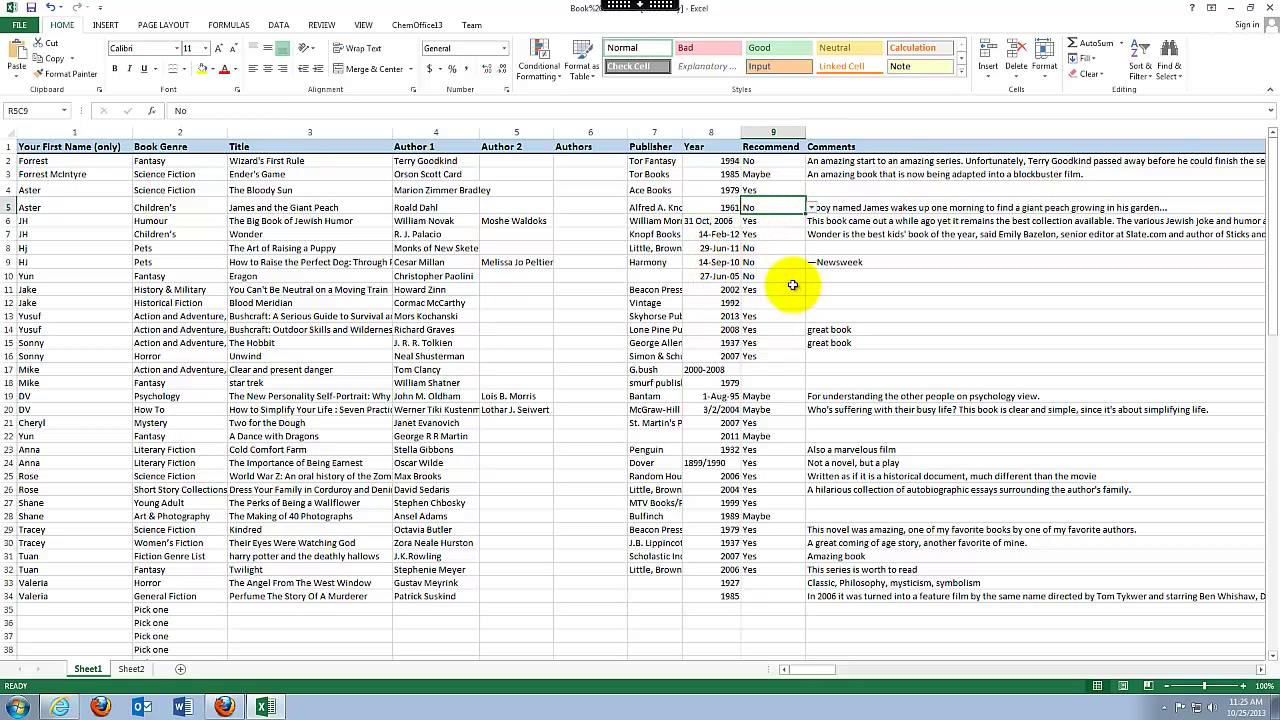
{"action": "left_click", "coordinate": [812, 208]}
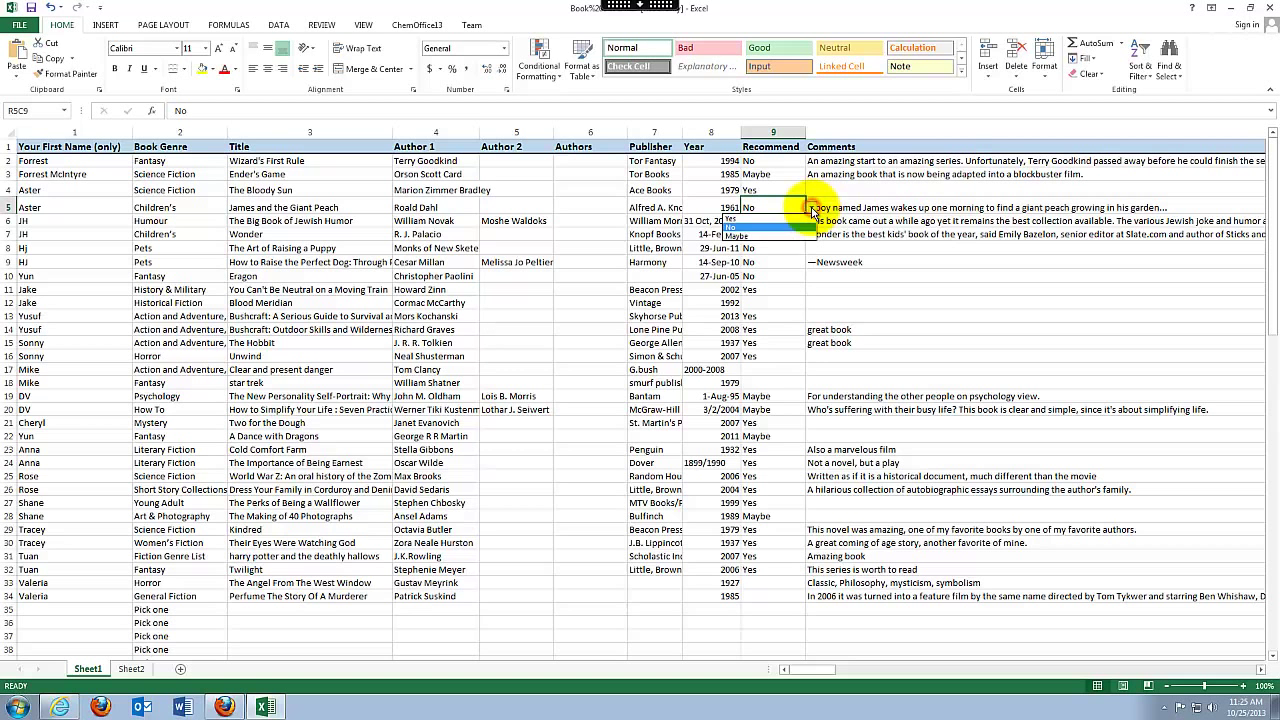
{"action": "left_click", "coordinate": [878, 233]}
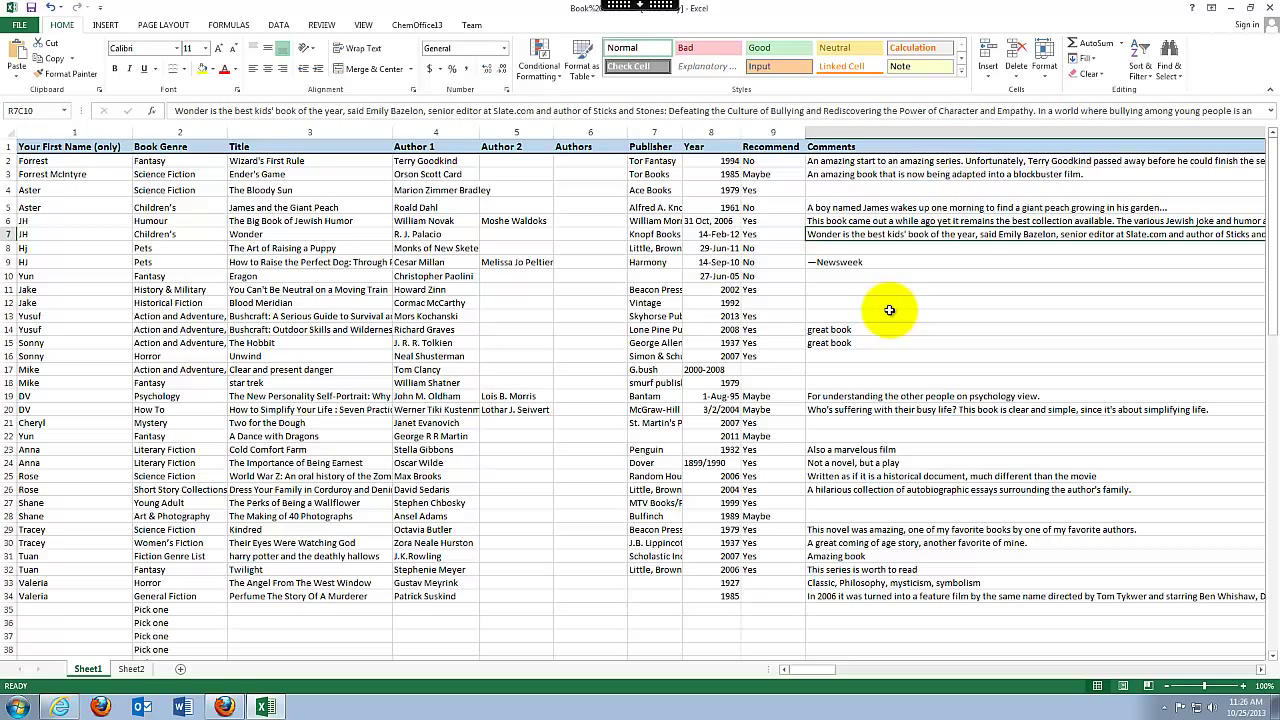
{"action": "left_click", "coordinate": [709, 146]}
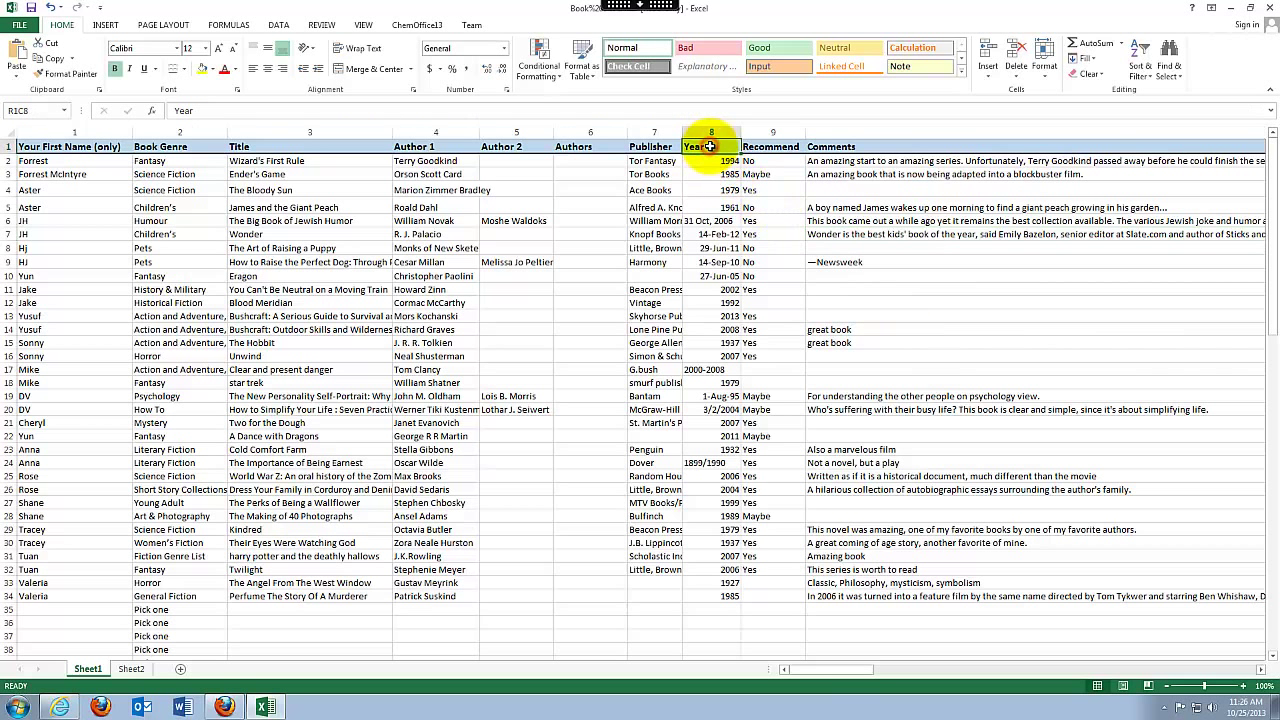
{"action": "left_click", "coordinate": [709, 133]}
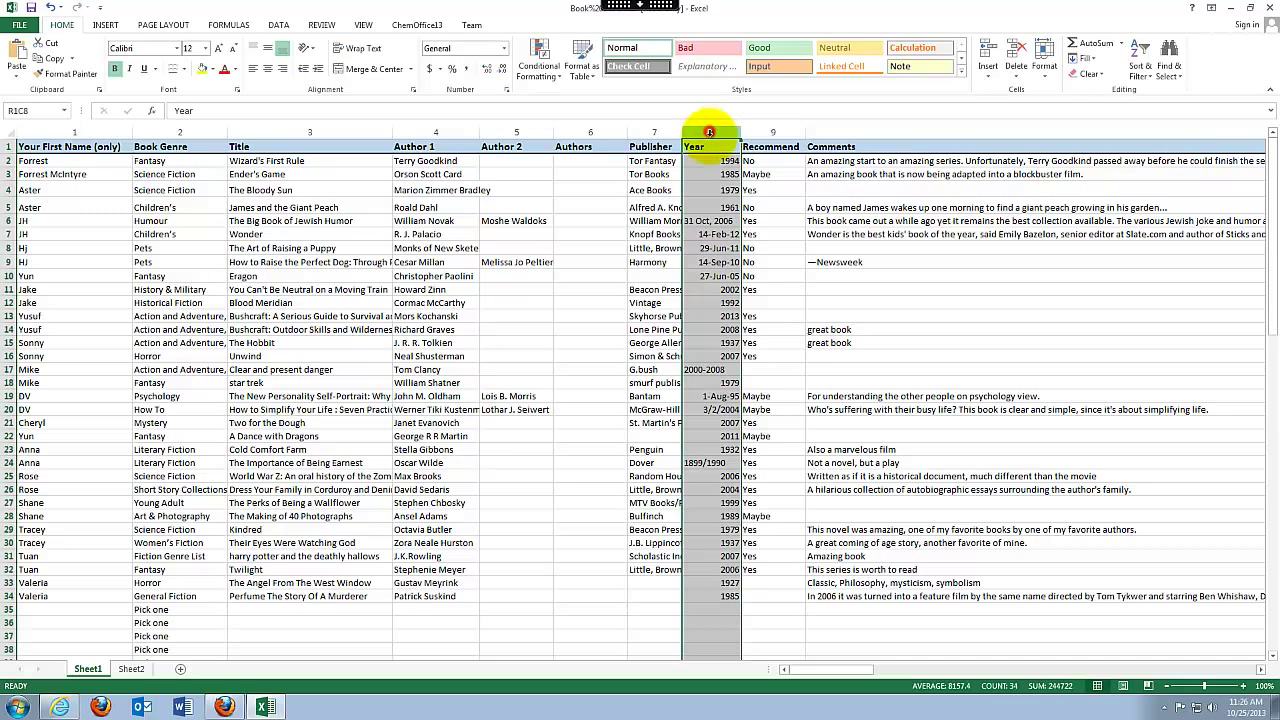
{"action": "left_click", "coordinate": [812, 207]}
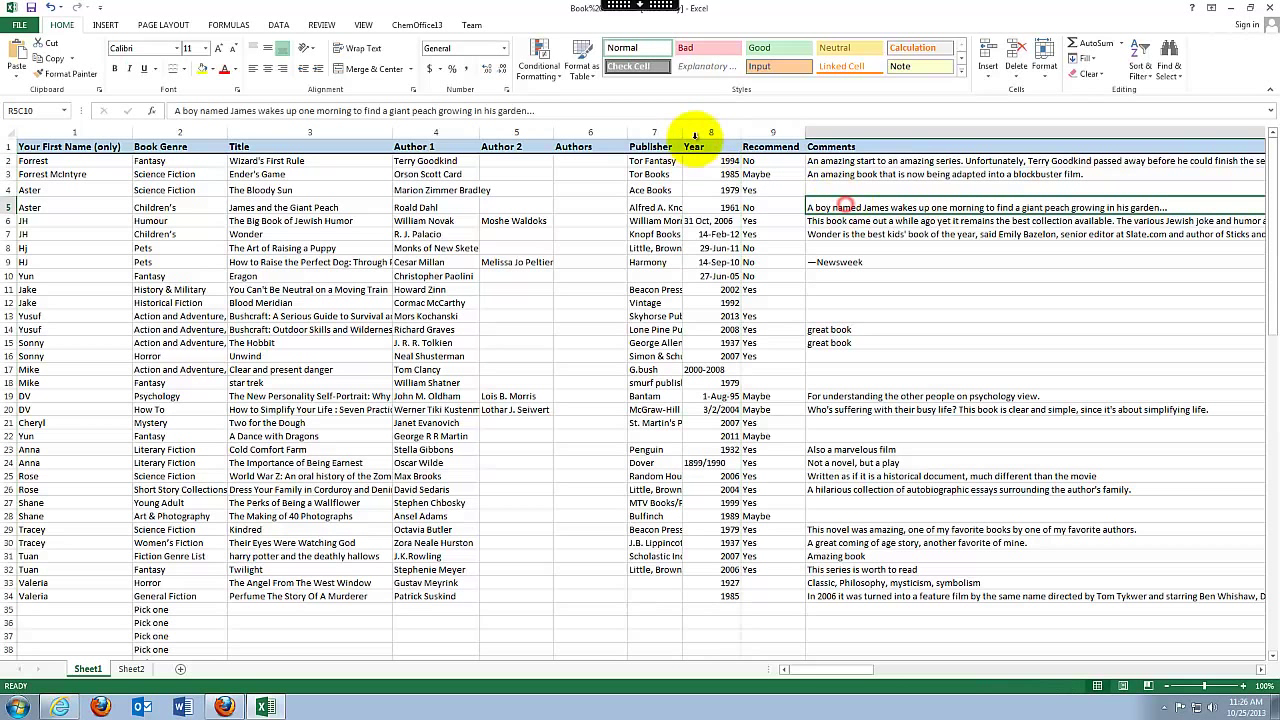
{"action": "left_click", "coordinate": [703, 190]}
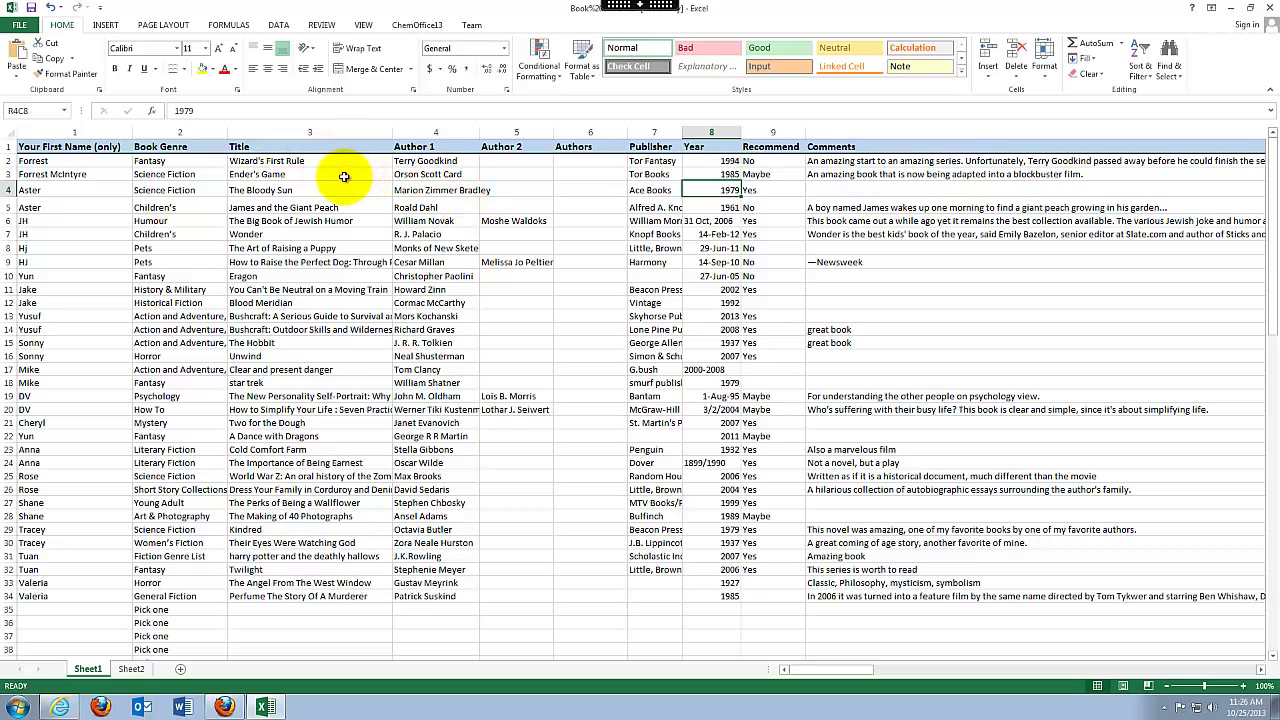
Turn off the R1C1 reference style in Excel's formula options so that columns are labelled with letters.
{"action": "left_click", "coordinate": [19, 26]}
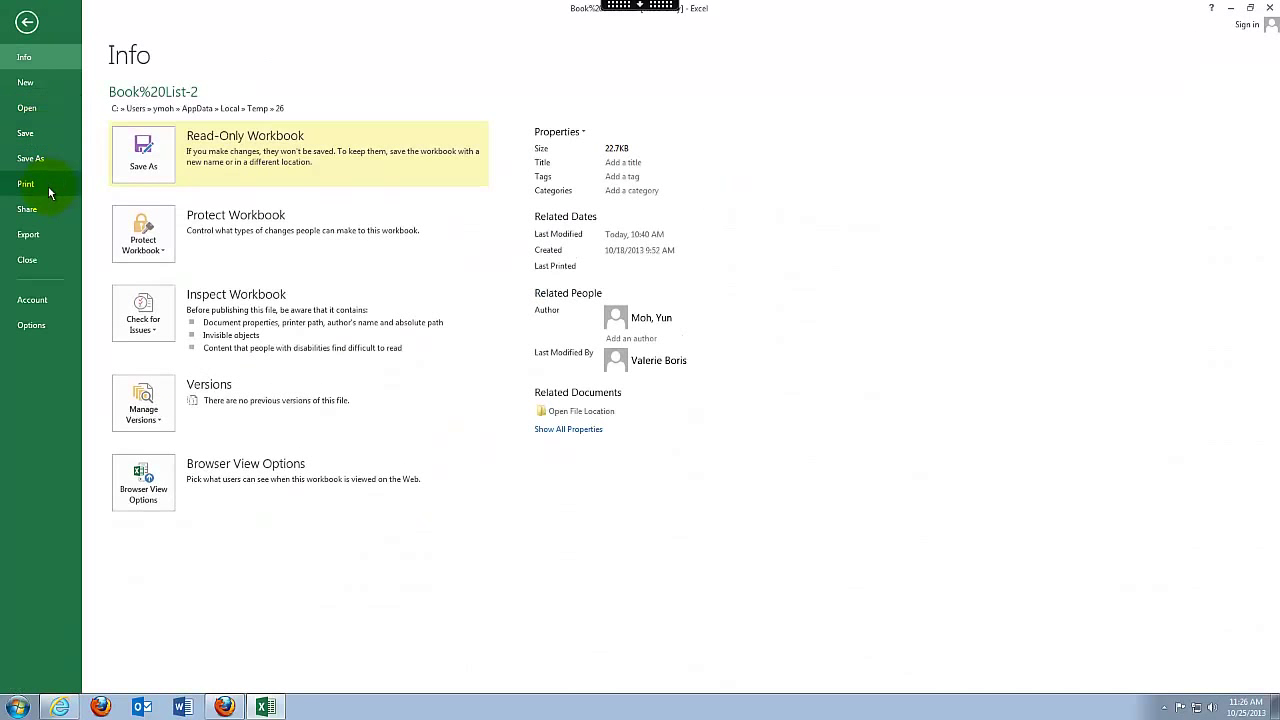
{"action": "left_click", "coordinate": [30, 326]}
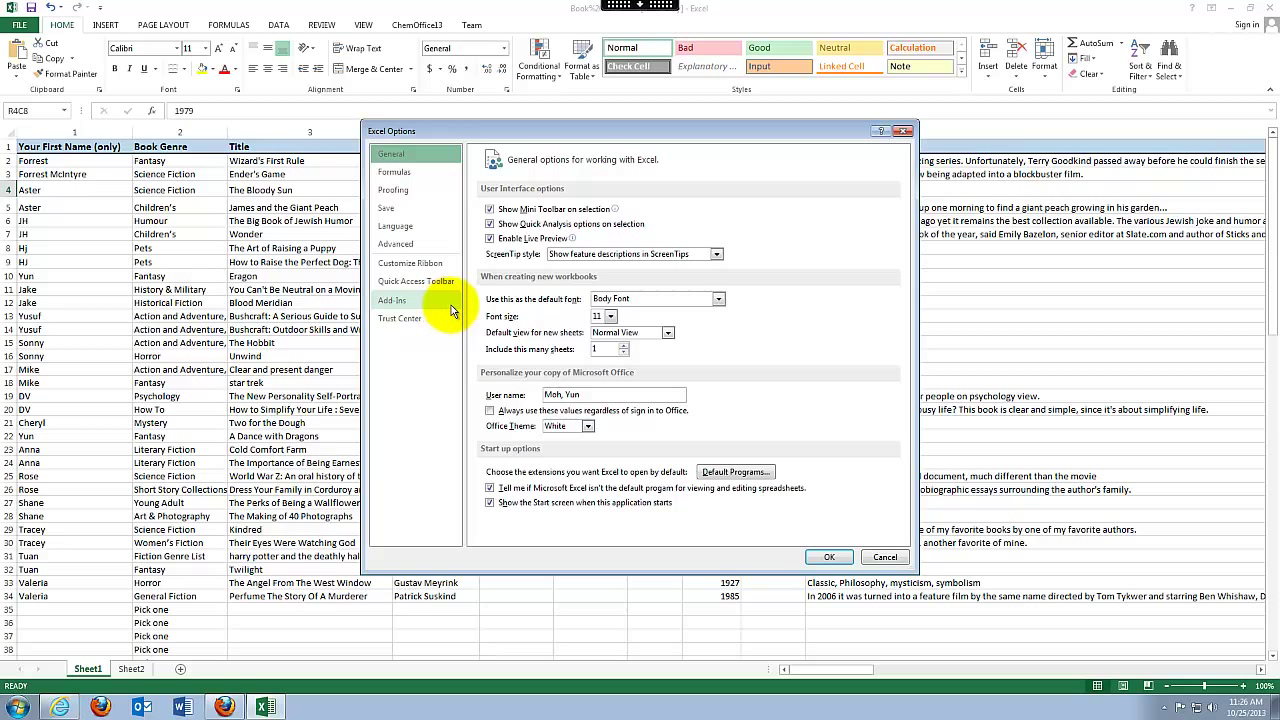
{"action": "left_click", "coordinate": [395, 172]}
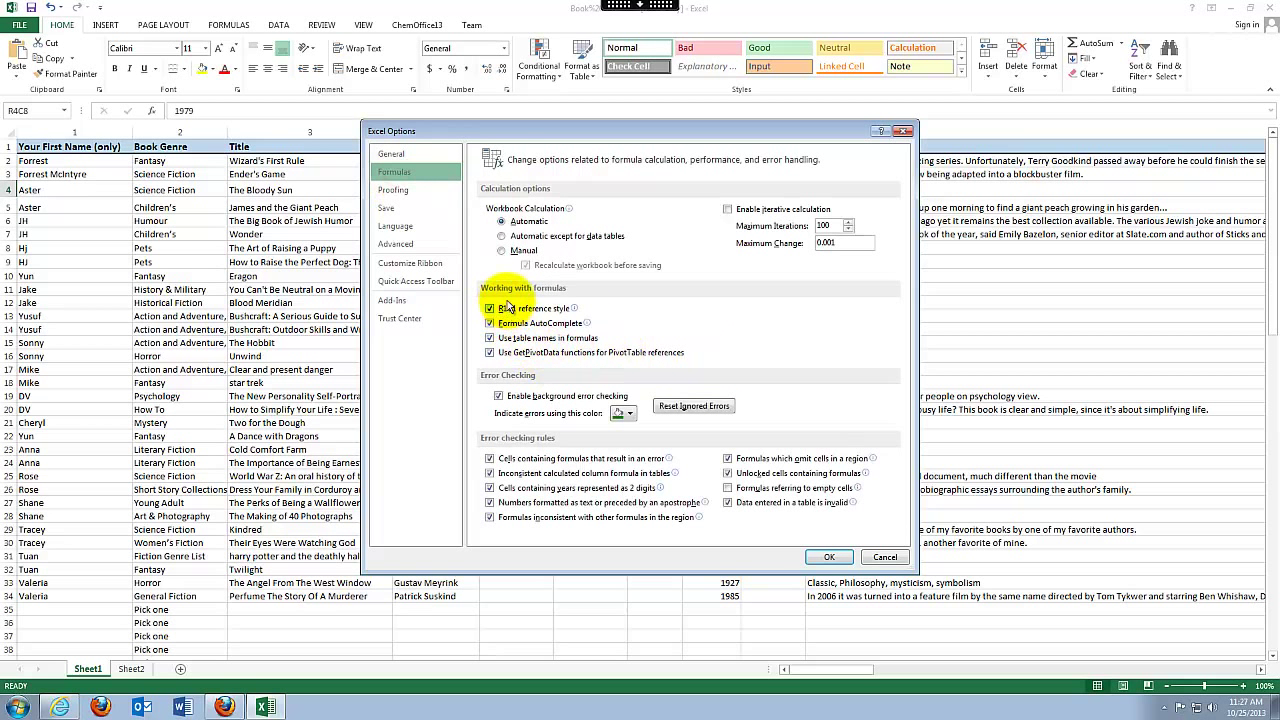
{"action": "mouse_move", "coordinate": [515, 318]}
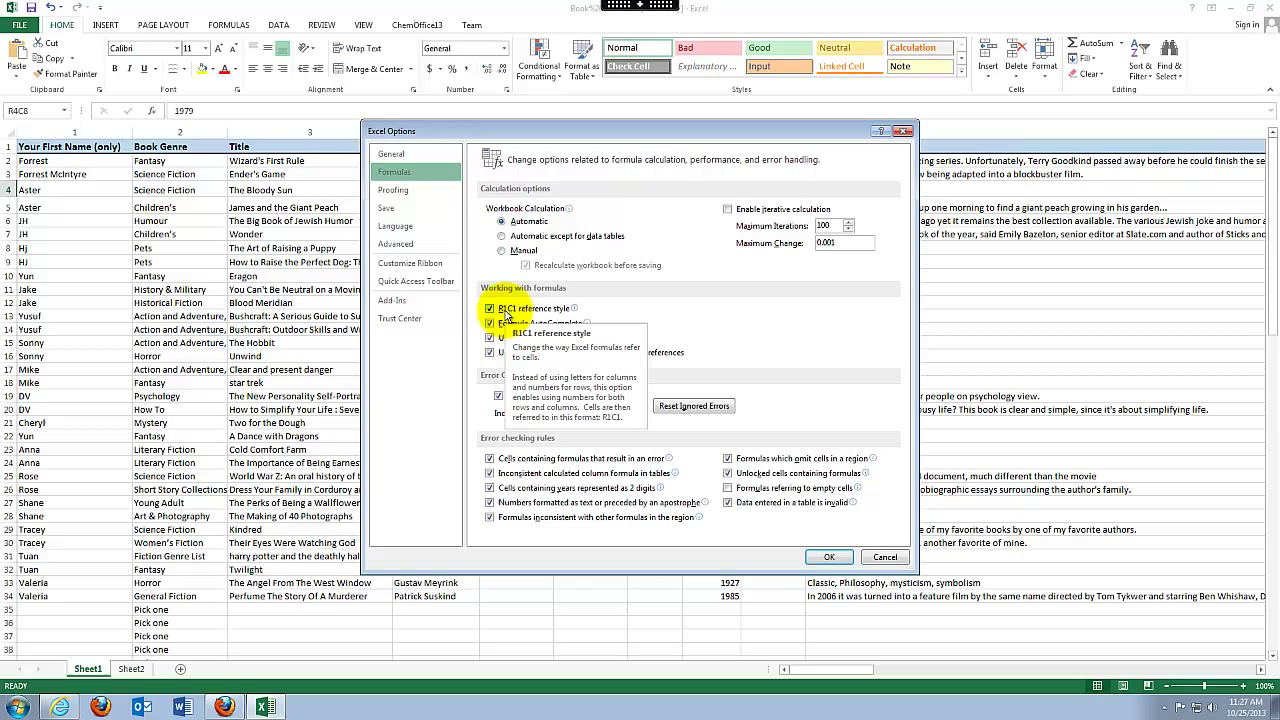
{"action": "left_click", "coordinate": [490, 310]}
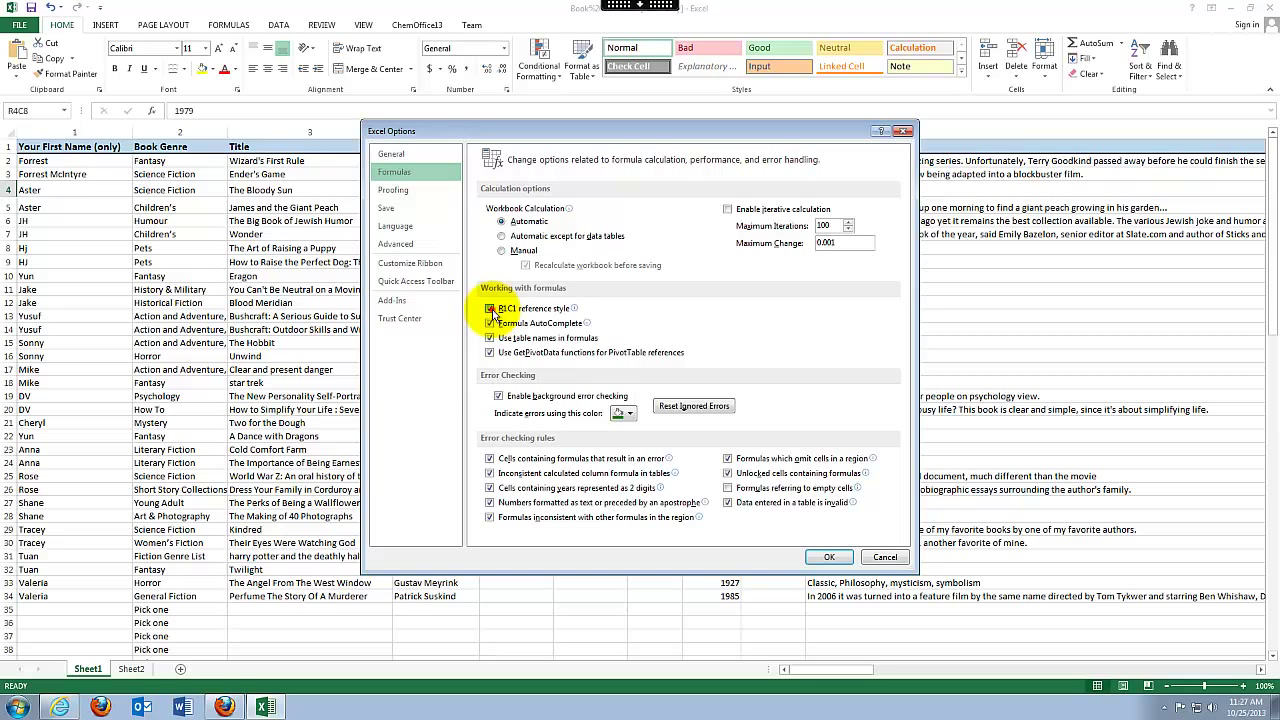
{"action": "left_click", "coordinate": [826, 558]}
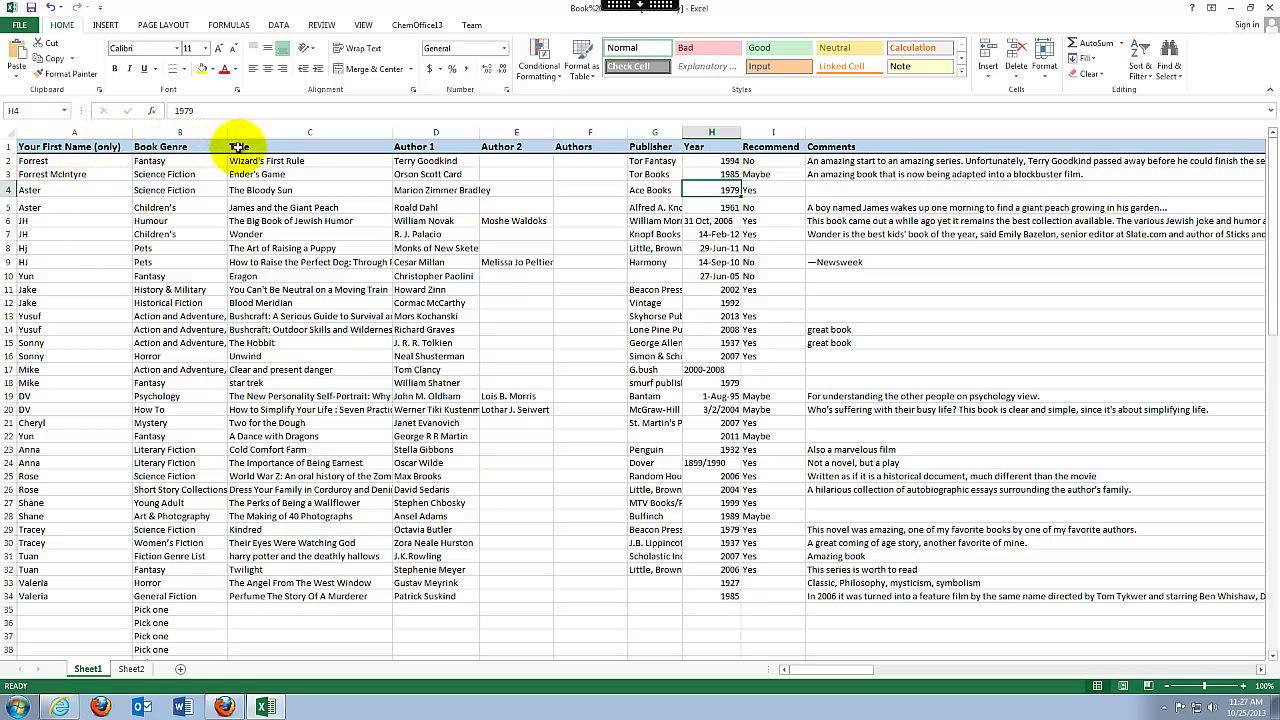
Check the neighbouring Year entries and replace the full date for The Big Book of Jewish Humor in H6 with 2006.
{"action": "left_click", "coordinate": [718, 220]}
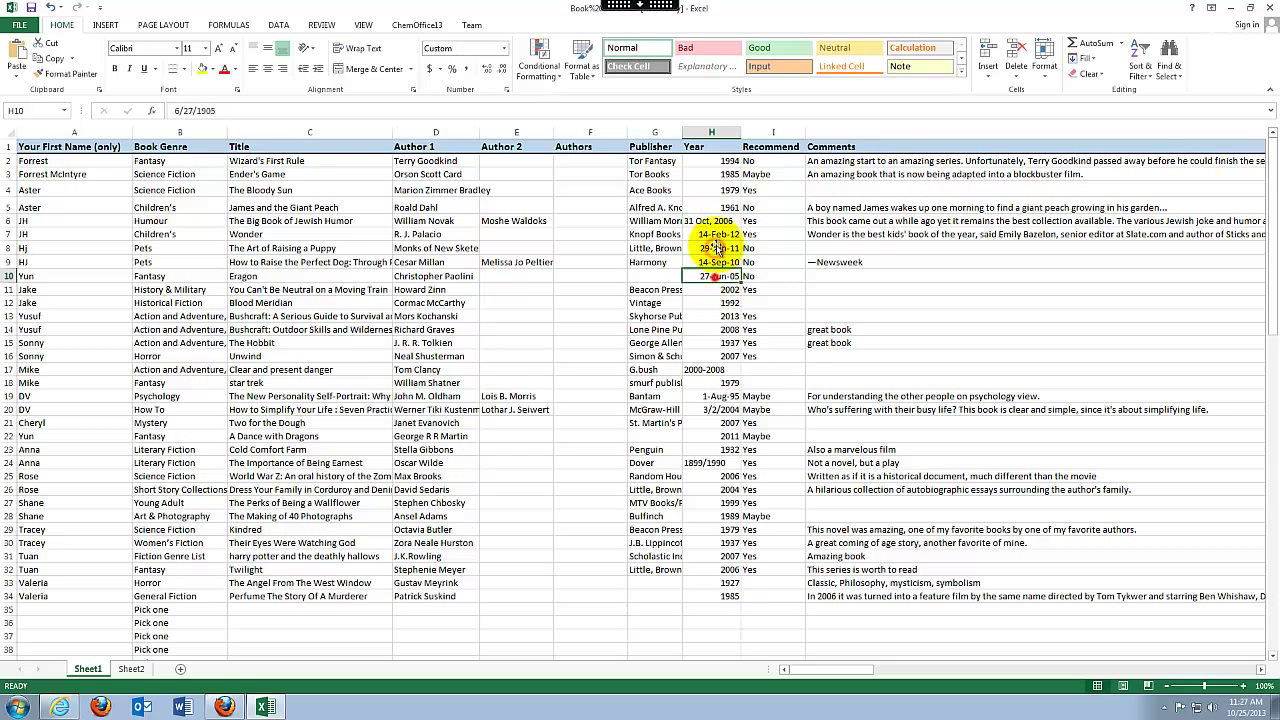
{"action": "left_click", "coordinate": [724, 207]}
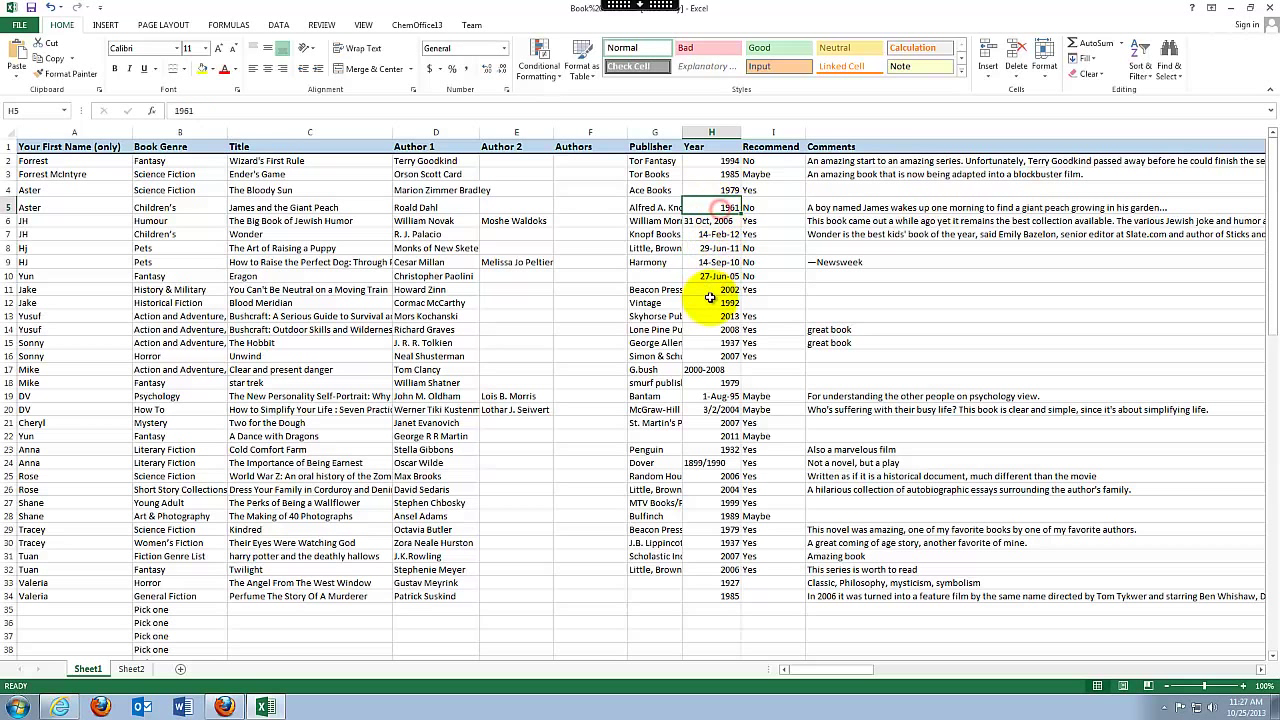
{"action": "left_click", "coordinate": [710, 220]}
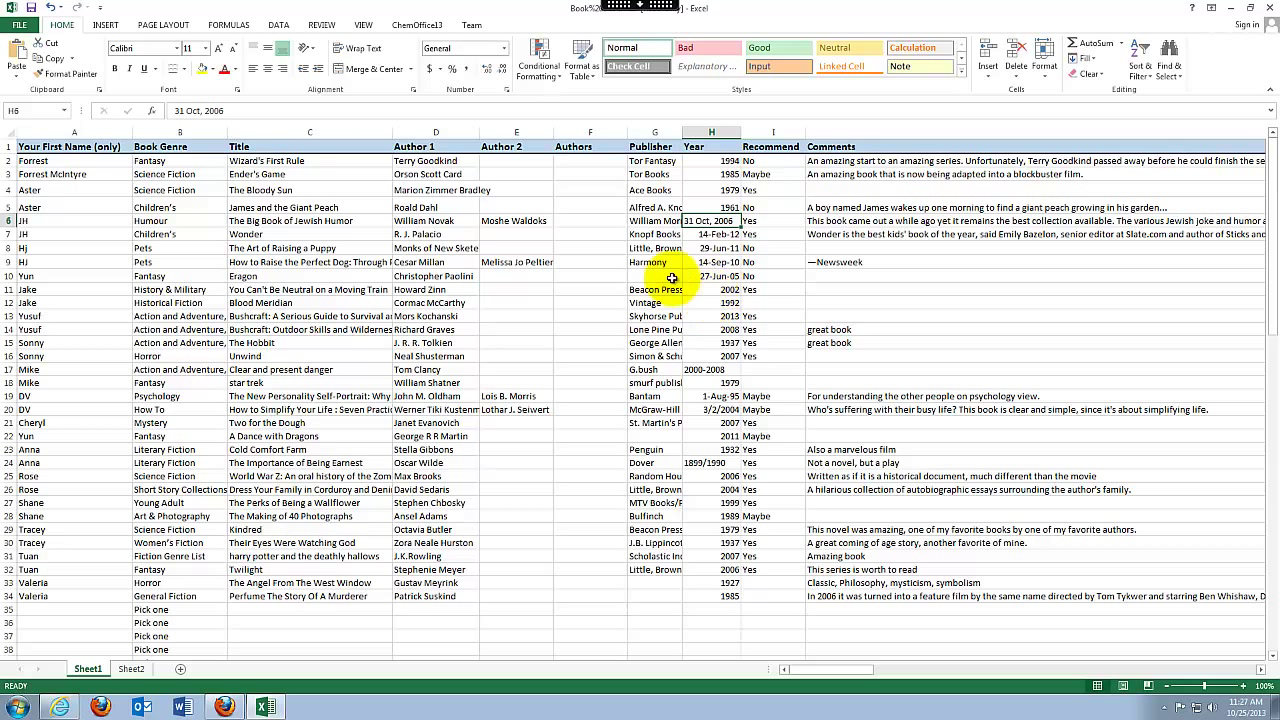
{"action": "triple_click", "coordinate": [205, 111]}
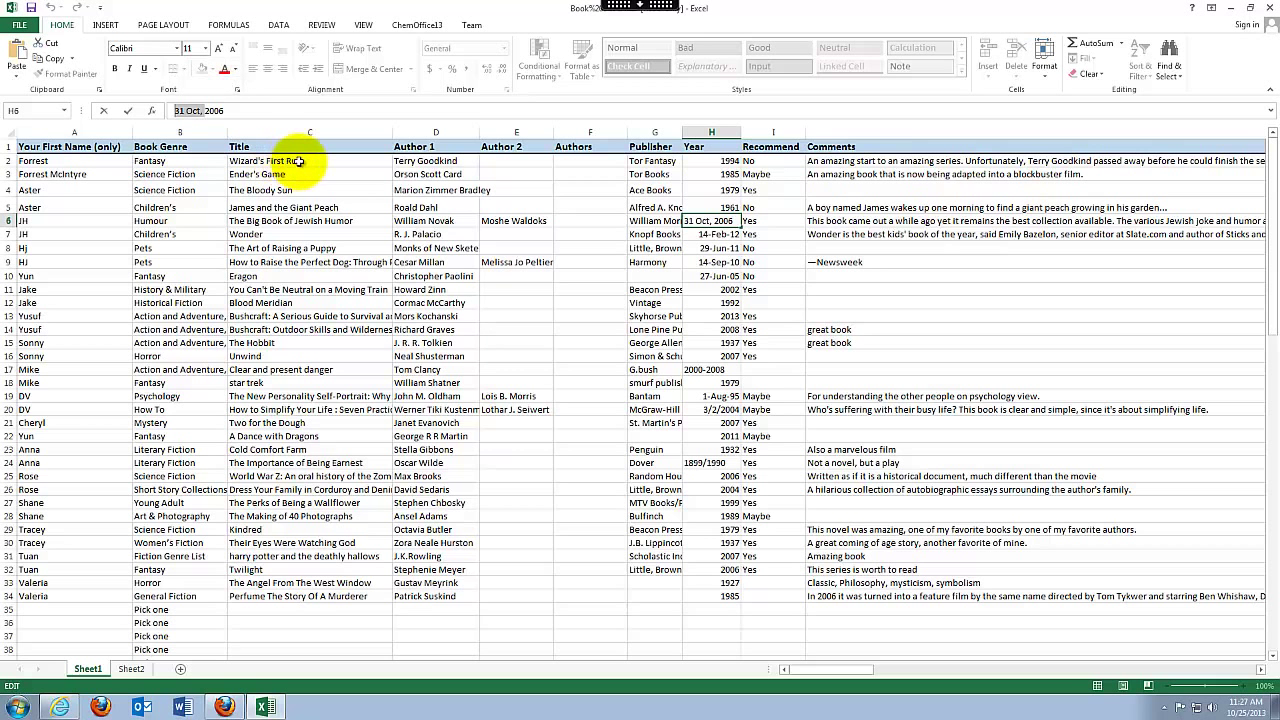
{"action": "type", "text": "2006"}
{"action": "key", "text": "Return"}
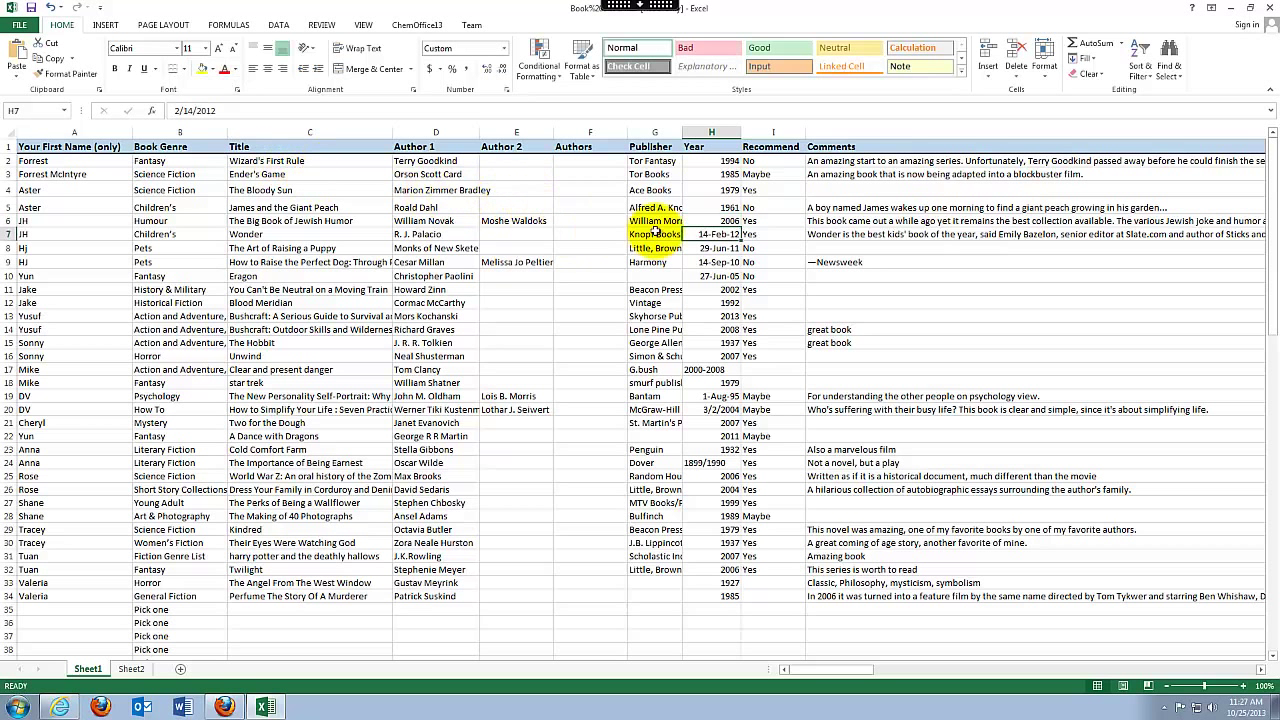
Replace the full date for Wonder in H7 with the year 2012.
{"action": "triple_click", "coordinate": [198, 111]}
{"action": "type", "text": "2012"}
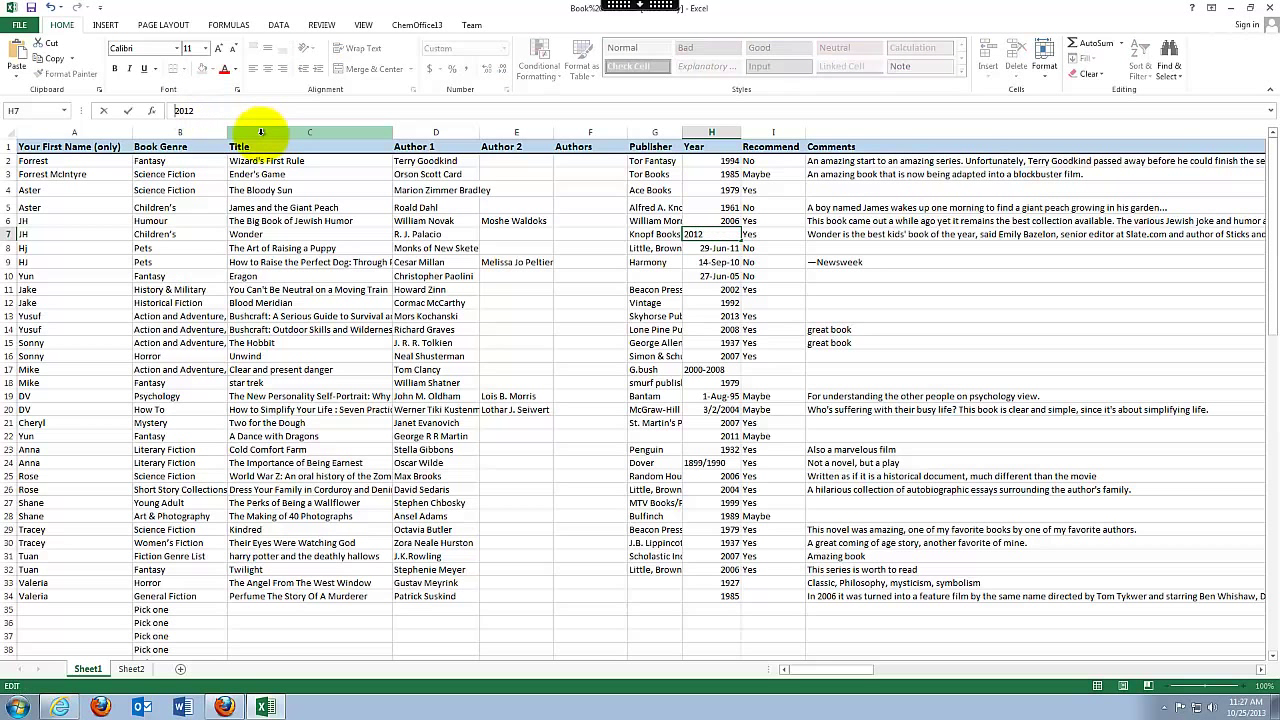
{"action": "key", "text": "Return"}
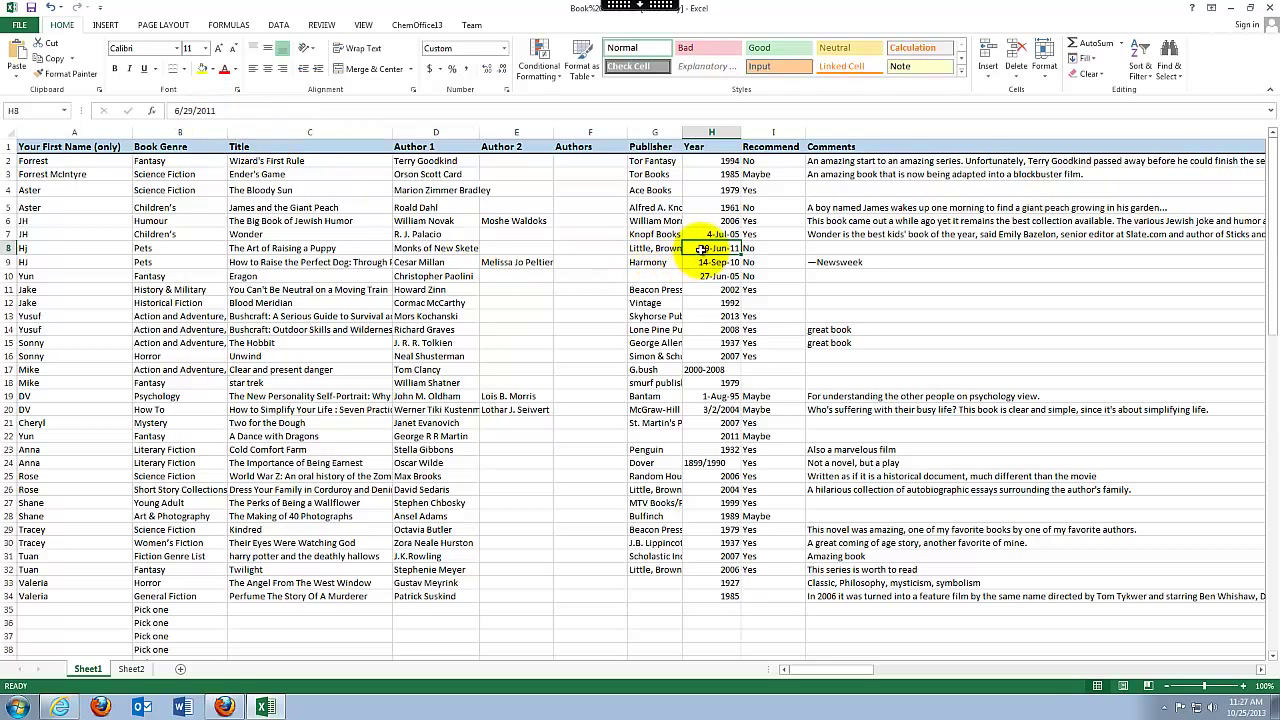
Remove the month and day from the date for The Art of Raising a Puppy in H8, leaving only 2011.
{"action": "left_click", "coordinate": [194, 111]}
{"action": "key", "text": "BackSpace"}
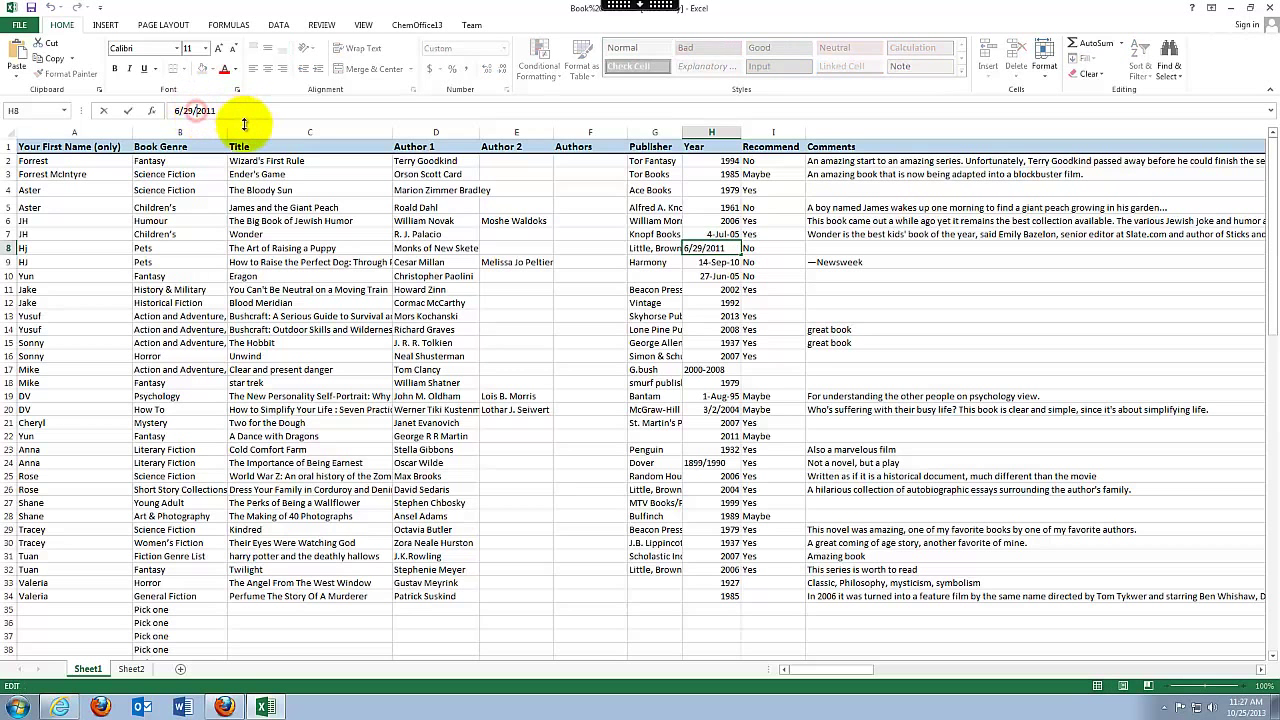
{"action": "key", "text": "BackSpace"}
{"action": "key", "text": "BackSpace"}
{"action": "key", "text": "BackSpace"}
{"action": "key", "text": "BackSpace"}
{"action": "key", "text": "Return"}
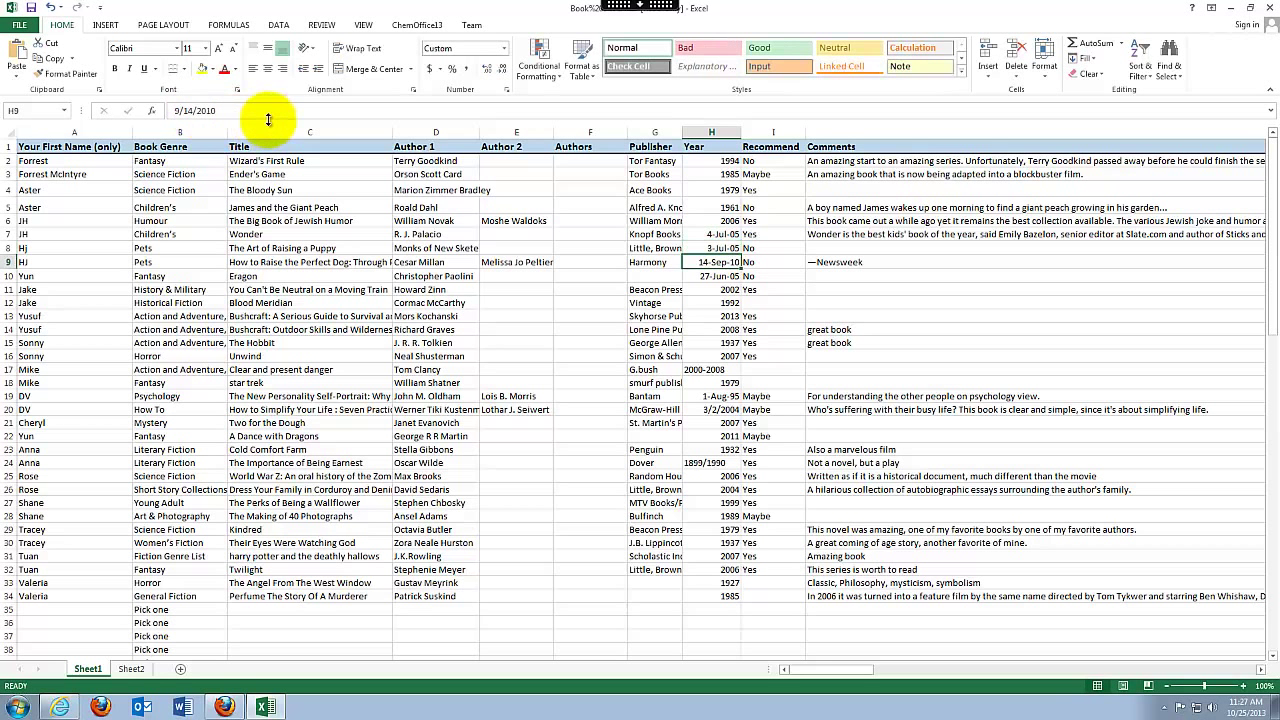
Reduce the date in H9, for How to Raise the Perfect Dog, to the year 2010.
{"action": "left_click", "coordinate": [197, 111]}
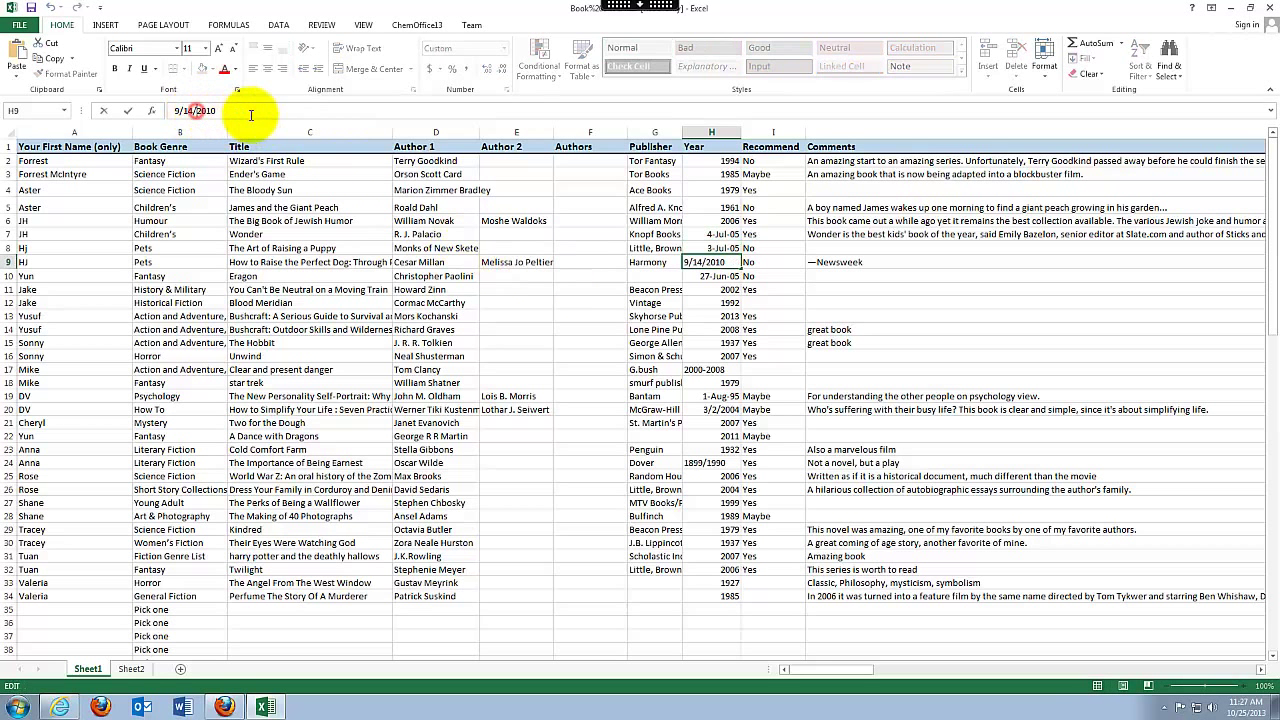
{"action": "key", "text": "BackSpace"}
{"action": "key", "text": "BackSpace"}
{"action": "key", "text": "BackSpace"}
{"action": "key", "text": "BackSpace"}
{"action": "key", "text": "BackSpace"}
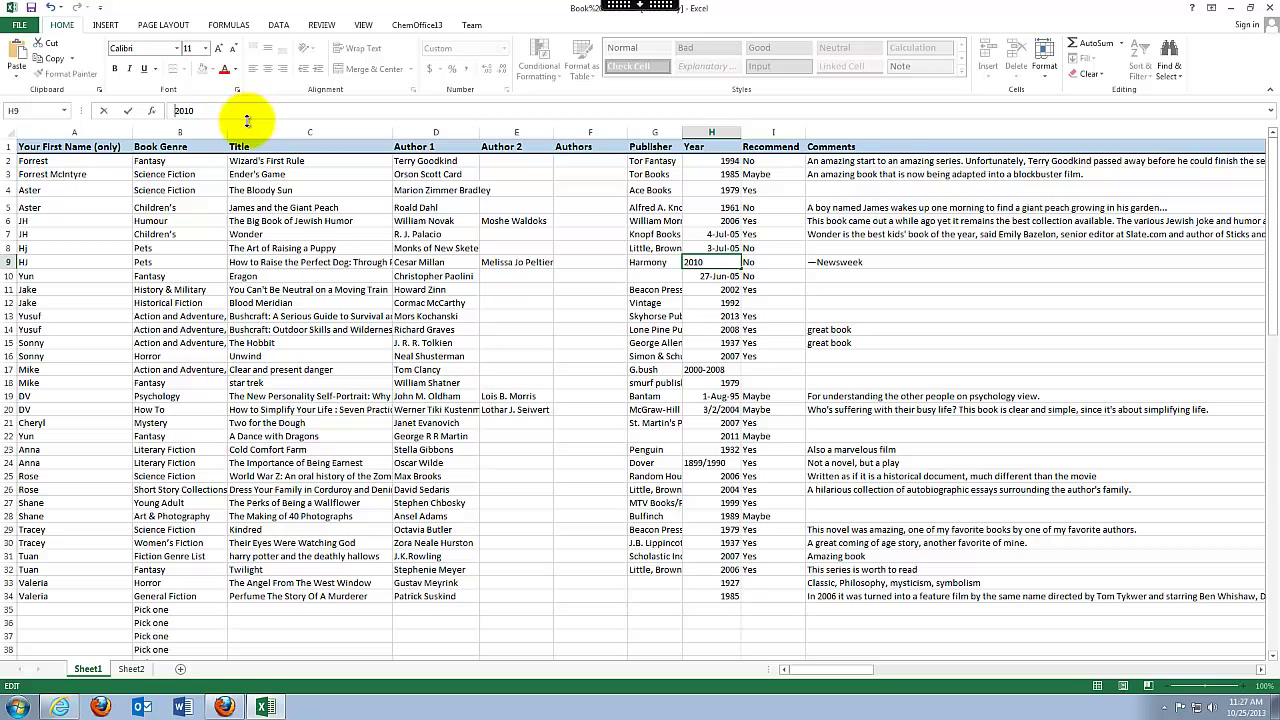
{"action": "key", "text": "Return"}
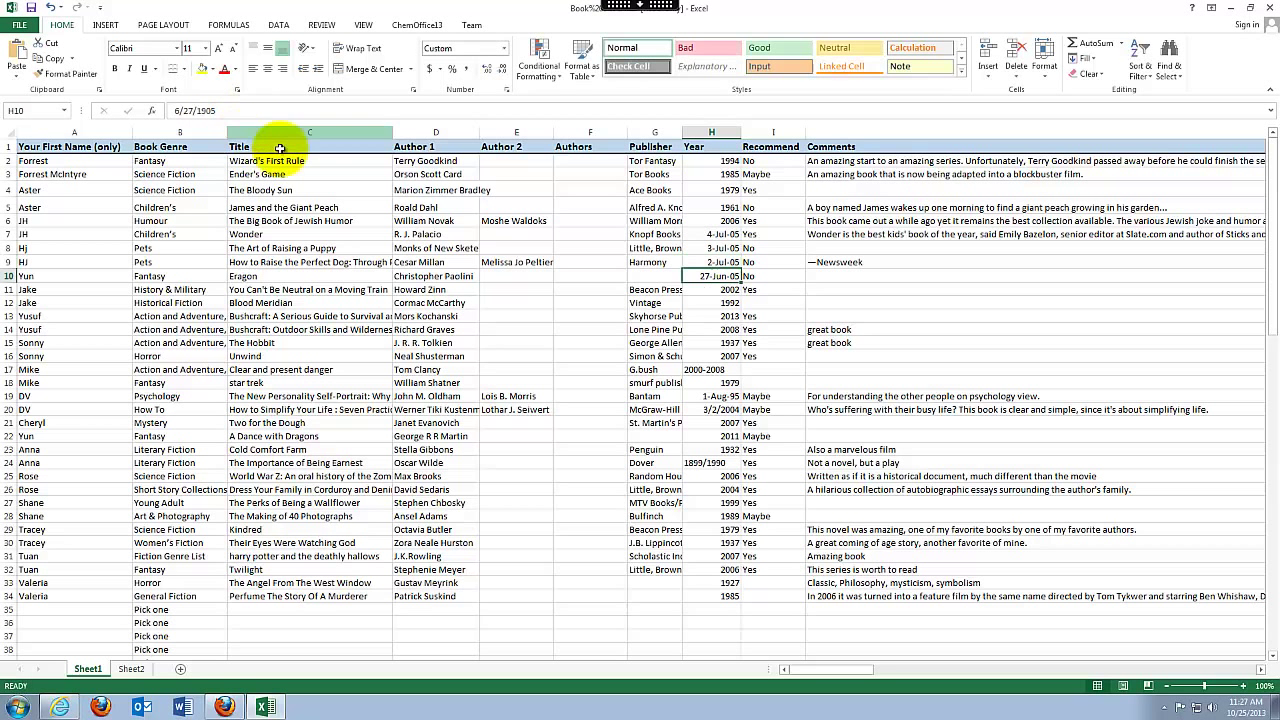
Cut the month and day from Eragon's date in H10, keeping only the year 1905.
{"action": "left_click", "coordinate": [210, 111]}
{"action": "key", "text": "Home"}
{"action": "key", "text": "Delete"}
{"action": "key", "text": "Delete"}
{"action": "key", "text": "Delete"}
{"action": "key", "text": "Delete"}
{"action": "key", "text": "Delete"}
{"action": "key", "text": "Return"}
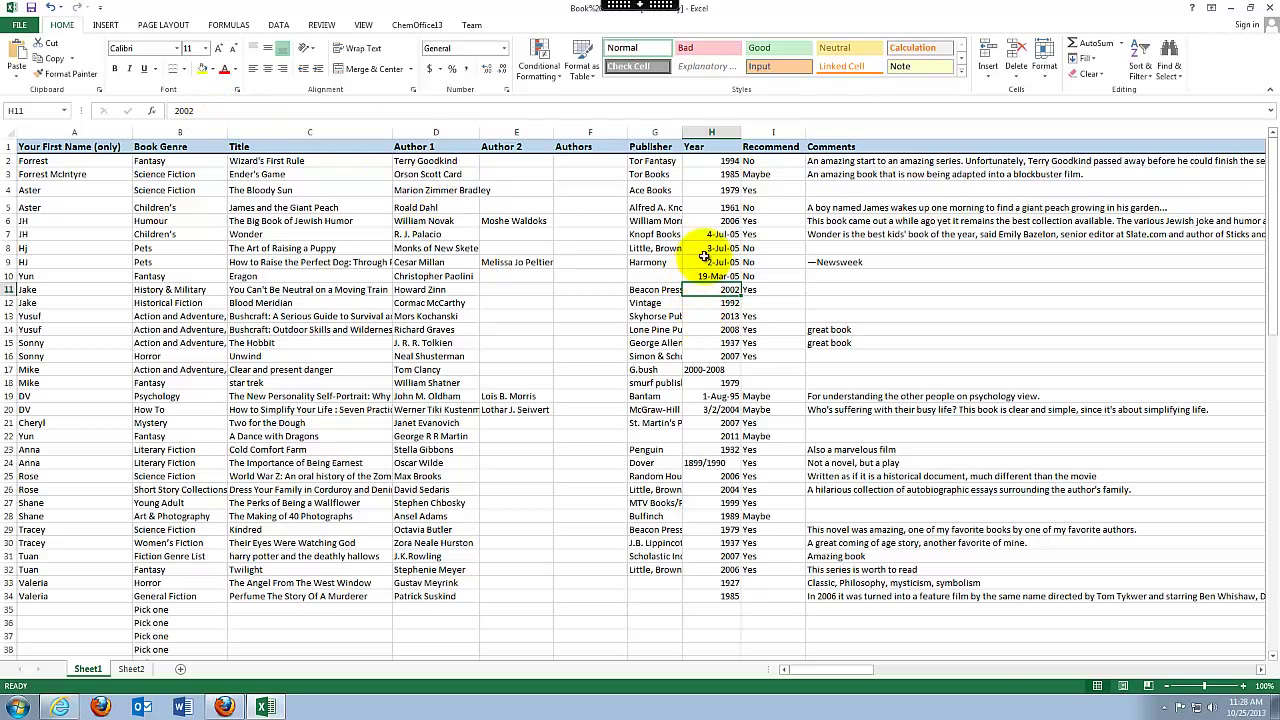
Compare the number format of the Year cells H7:H10 with the formats of the cells in row 4.
{"action": "left_click_drag", "start_coordinate": [709, 234], "coordinate": [720, 276]}
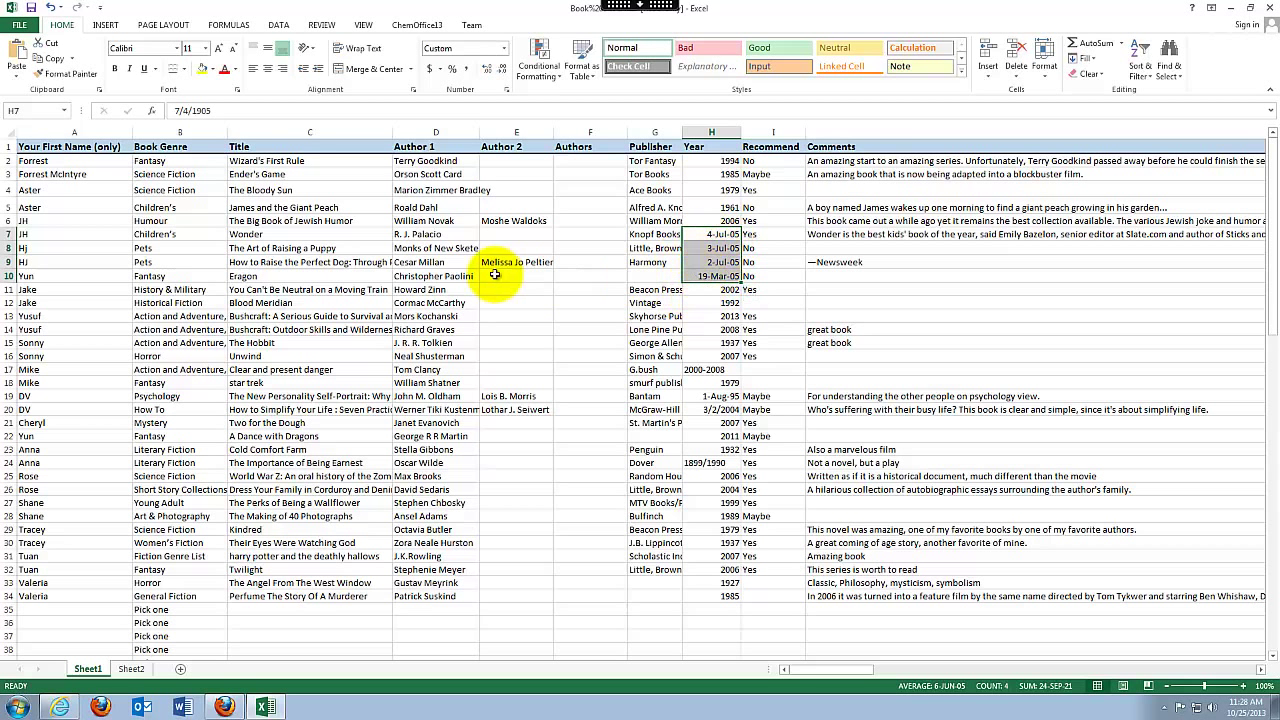
{"action": "left_click", "coordinate": [167, 189]}
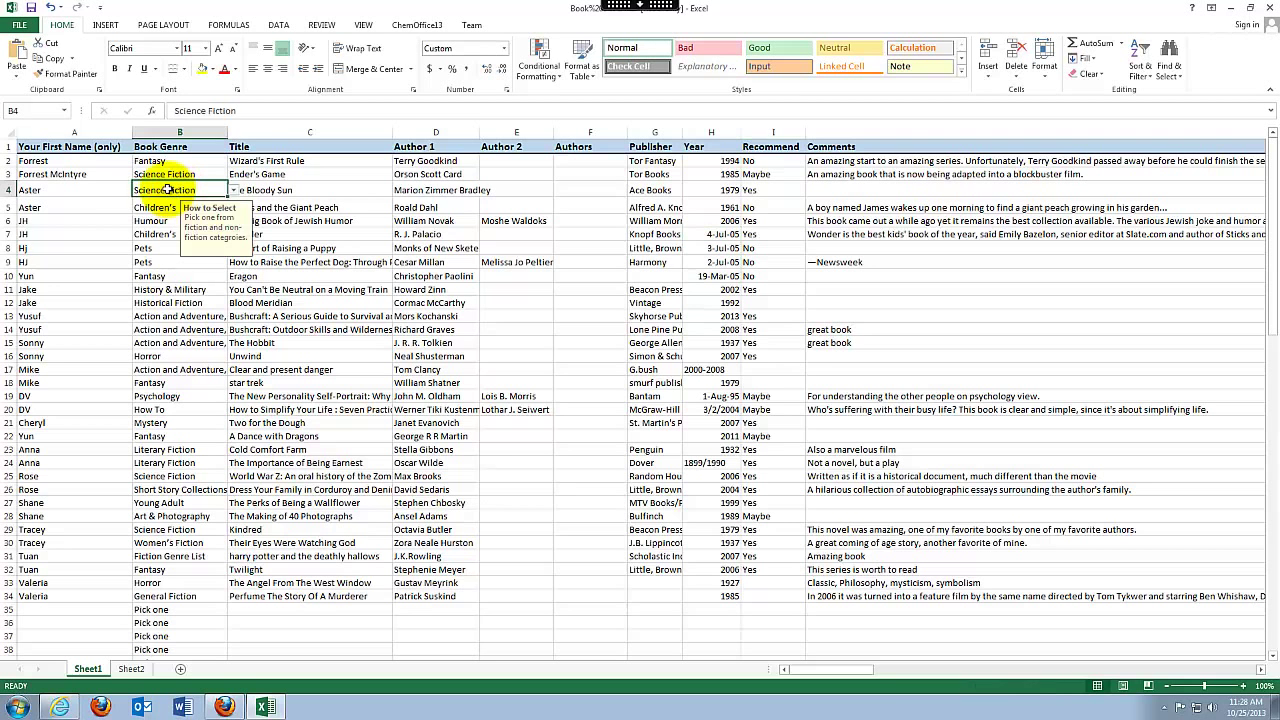
{"action": "left_click", "coordinate": [81, 187]}
{"action": "left_click", "coordinate": [172, 189]}
{"action": "left_click", "coordinate": [275, 192]}
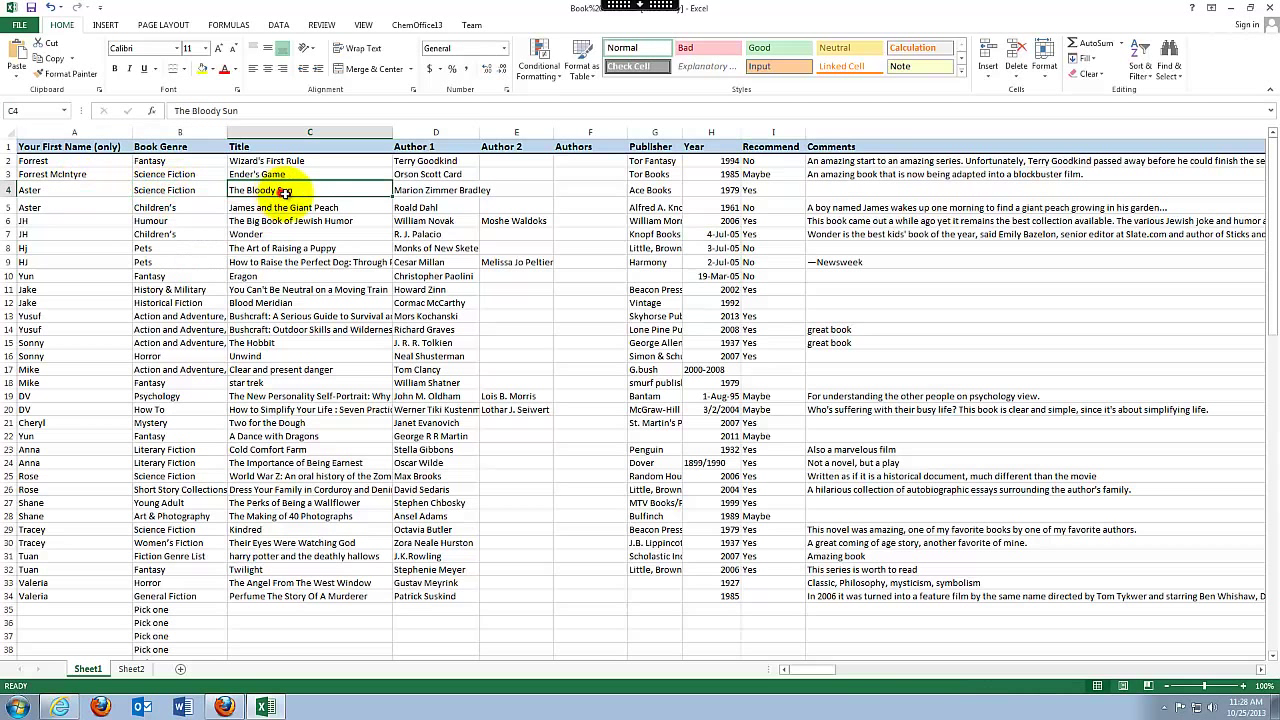
{"action": "left_click", "coordinate": [440, 189]}
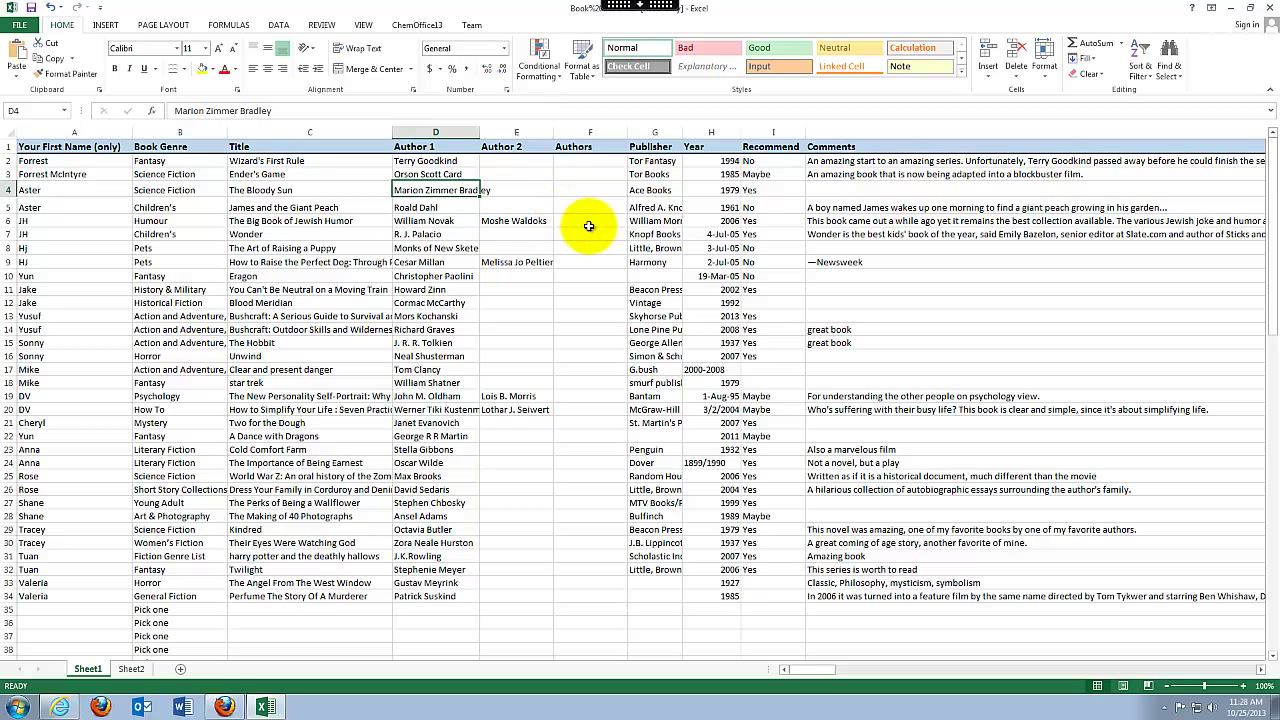
{"action": "left_click", "coordinate": [711, 190]}
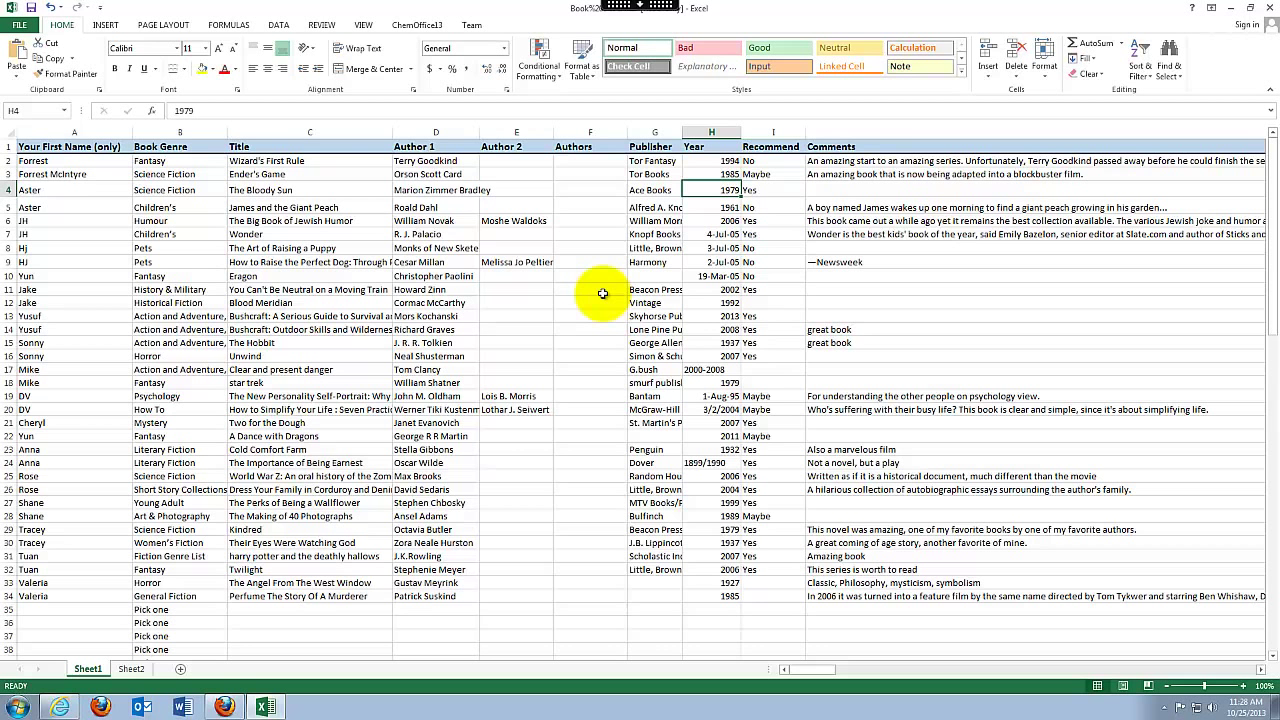
{"action": "left_click", "coordinate": [718, 235]}
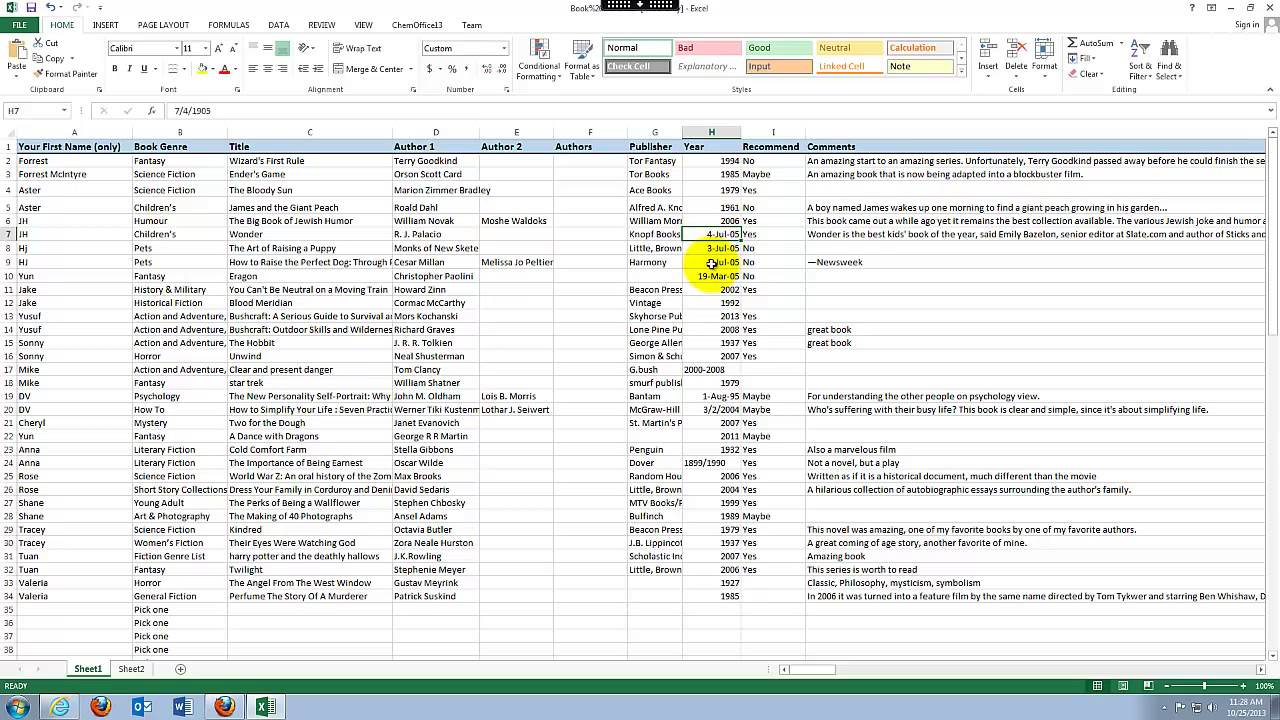
Preview the Number format with 0 decimal places for the Year cells H7:H10 and apply the General format to them.
{"action": "left_click_drag", "start_coordinate": [714, 236], "coordinate": [712, 276]}
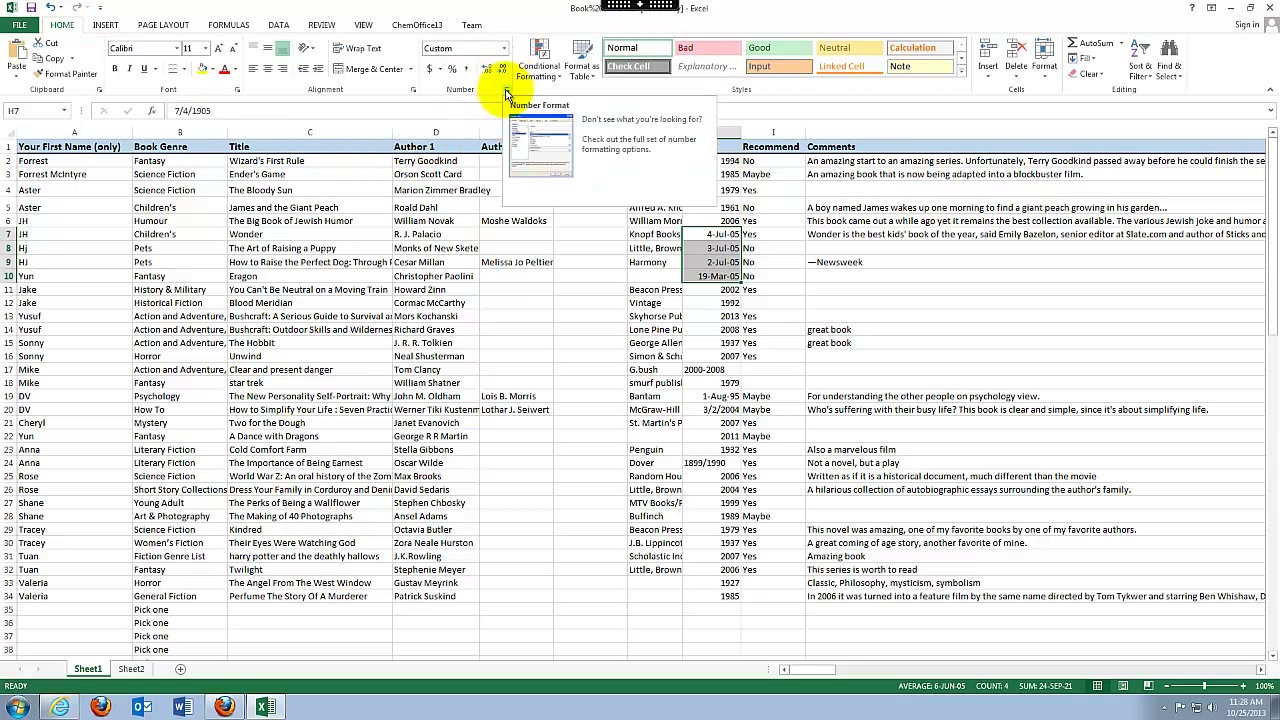
{"action": "left_click", "coordinate": [507, 91]}
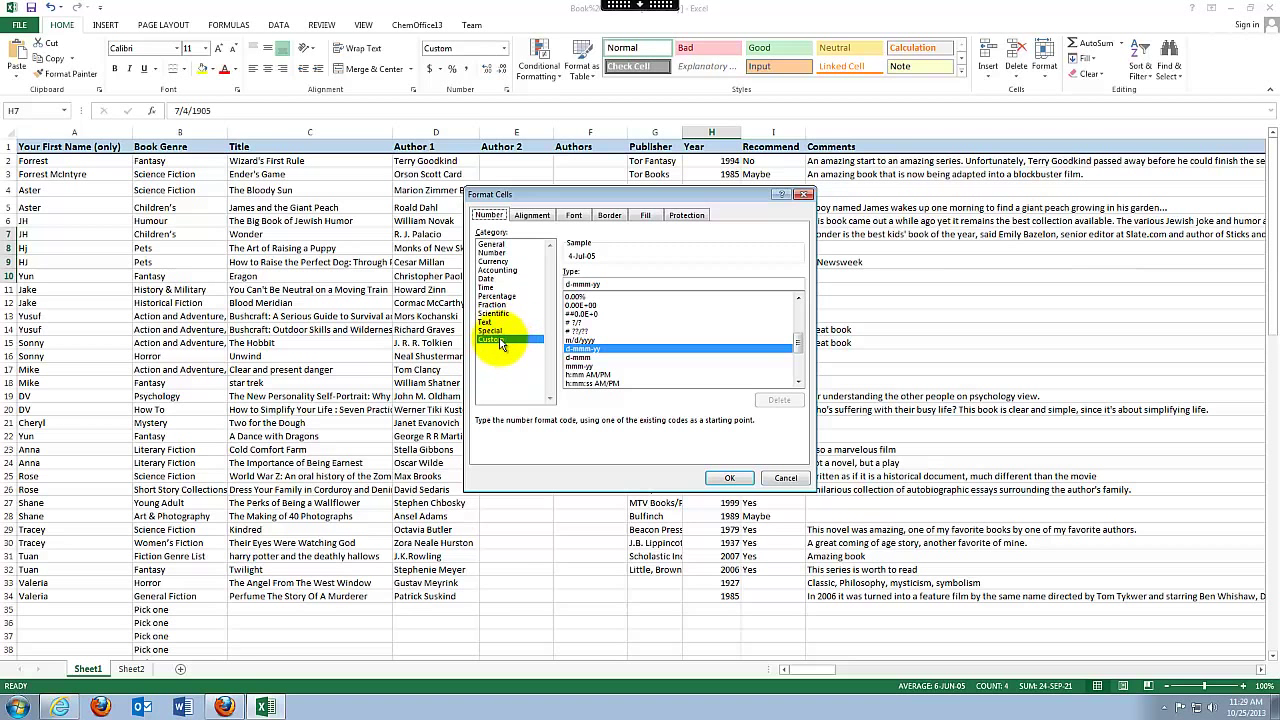
{"action": "left_click", "coordinate": [491, 245]}
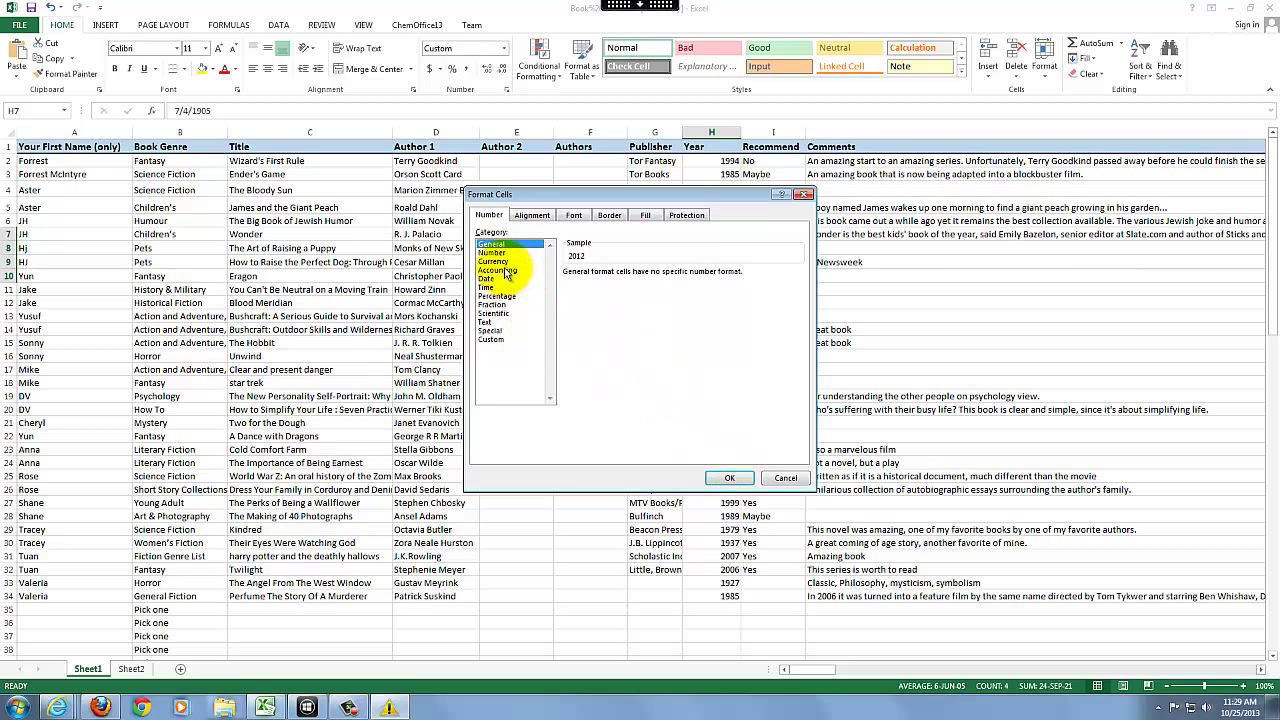
{"action": "left_click", "coordinate": [494, 253]}
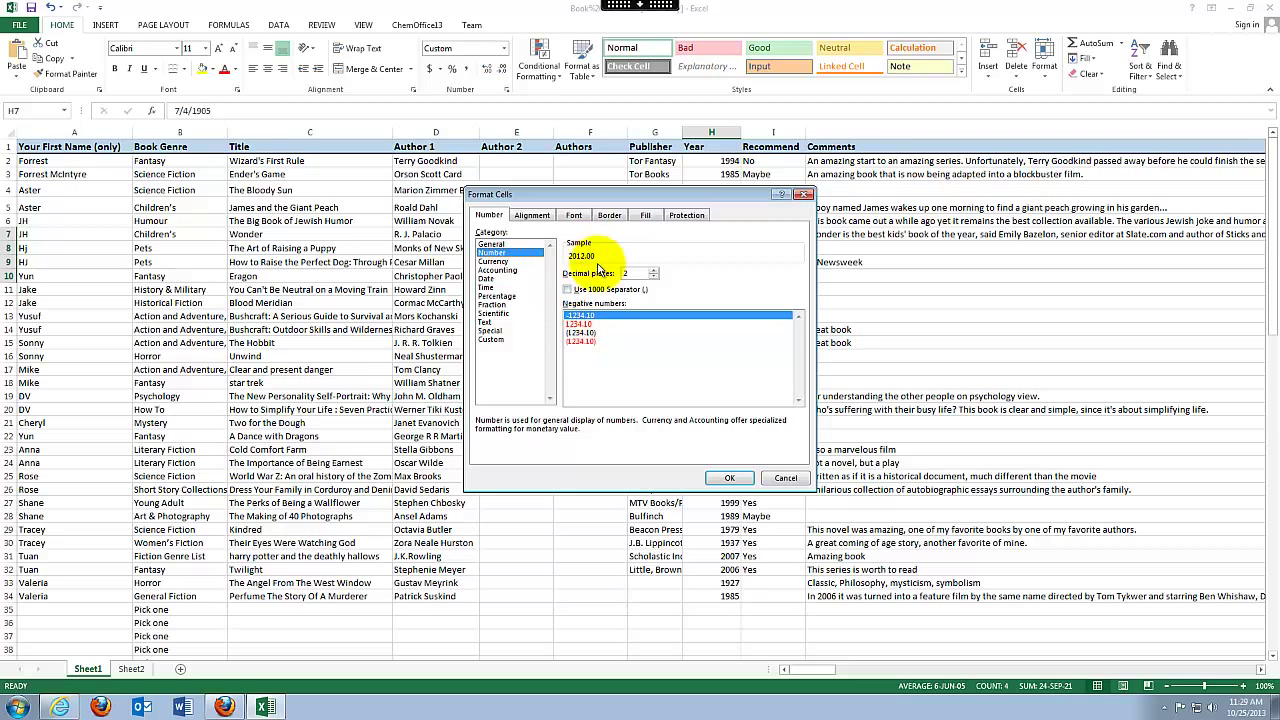
{"action": "left_click", "coordinate": [653, 278]}
{"action": "left_click", "coordinate": [653, 270]}
{"action": "left_click", "coordinate": [654, 277]}
{"action": "left_click", "coordinate": [654, 277]}
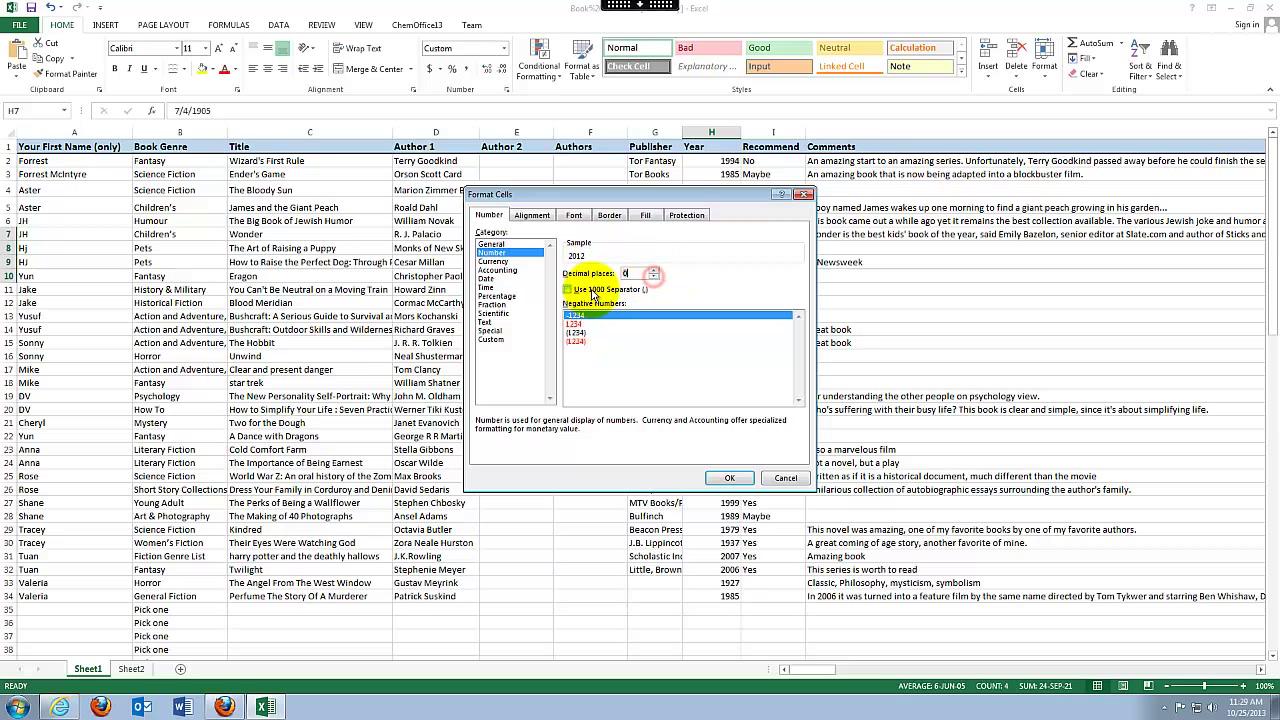
{"action": "left_click", "coordinate": [492, 244]}
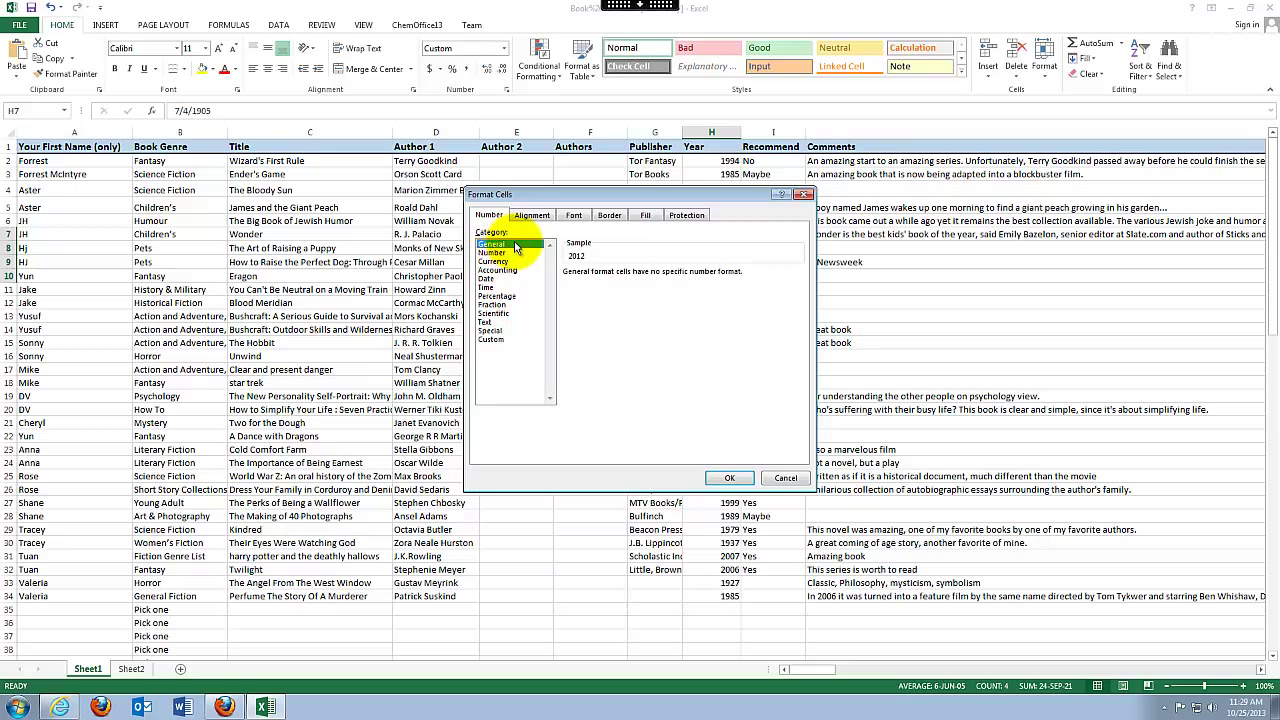
{"action": "left_click", "coordinate": [729, 477]}
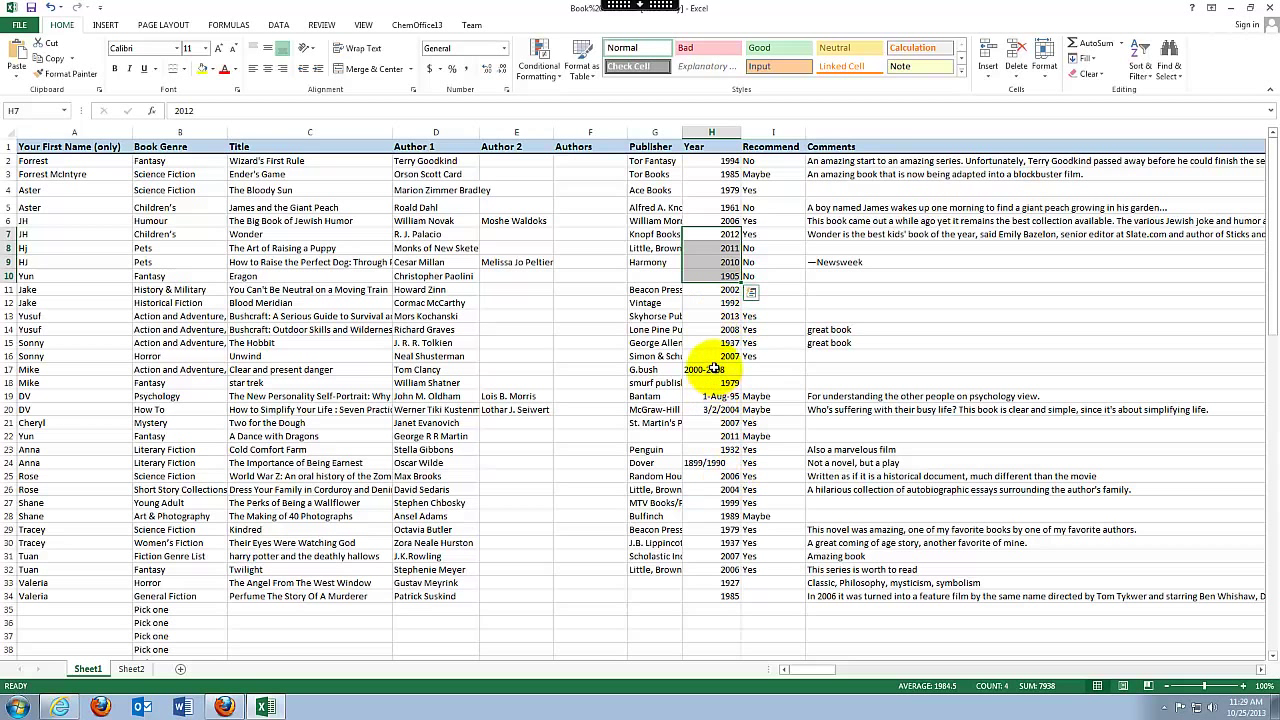
Shorten the year range for Clear and present danger in H17 to the single year 2000.
{"action": "left_click", "coordinate": [713, 368]}
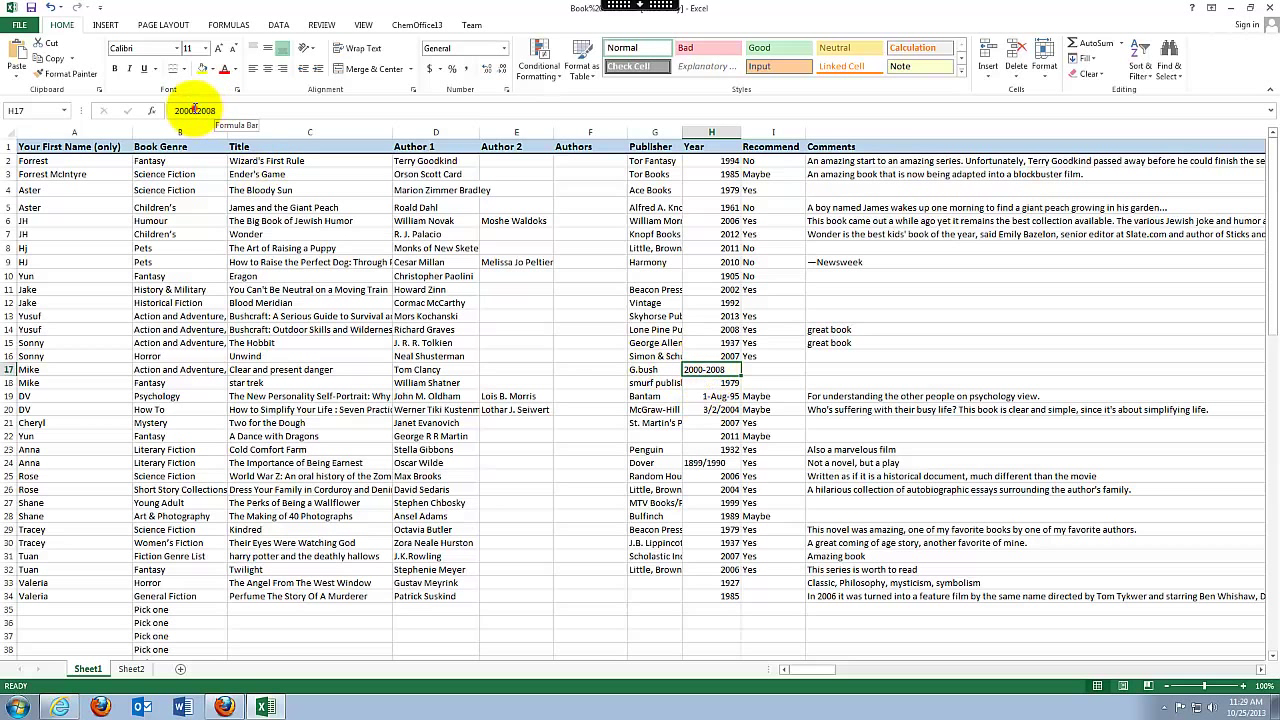
{"action": "left_click_drag", "start_coordinate": [192, 110], "coordinate": [216, 110]}
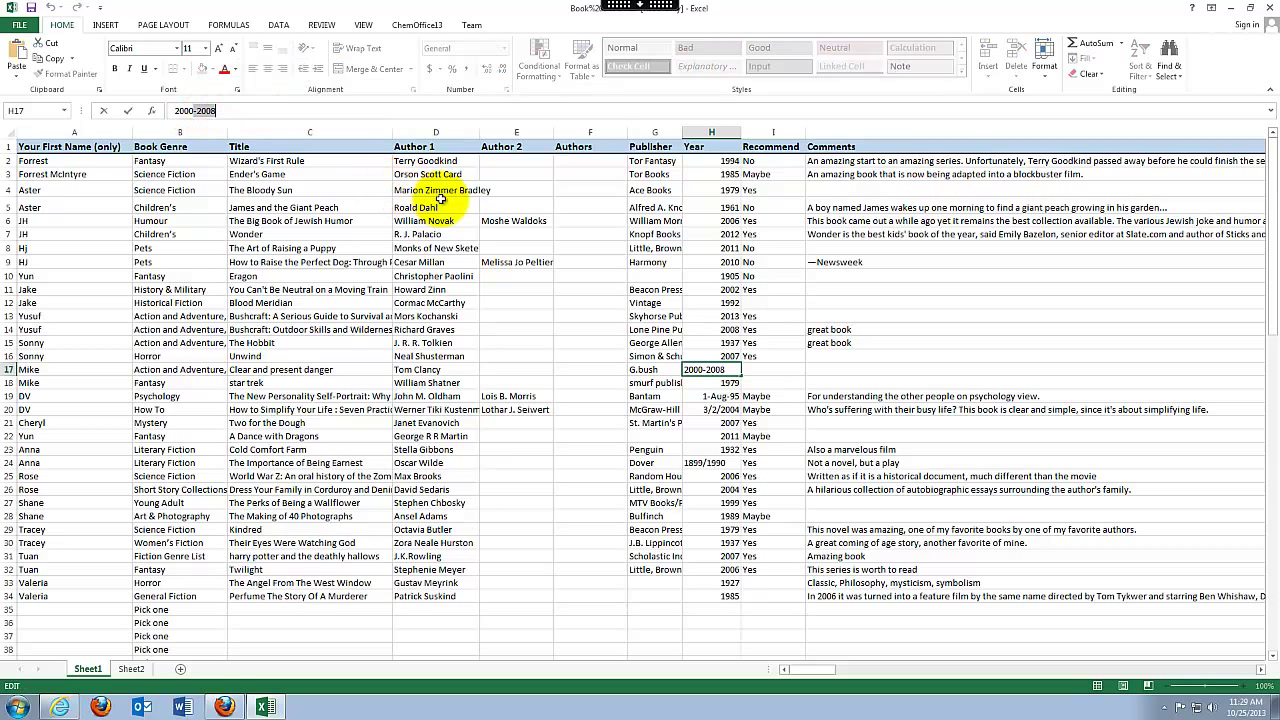
{"action": "key", "text": "BackSpace"}
{"action": "key", "text": "Return"}
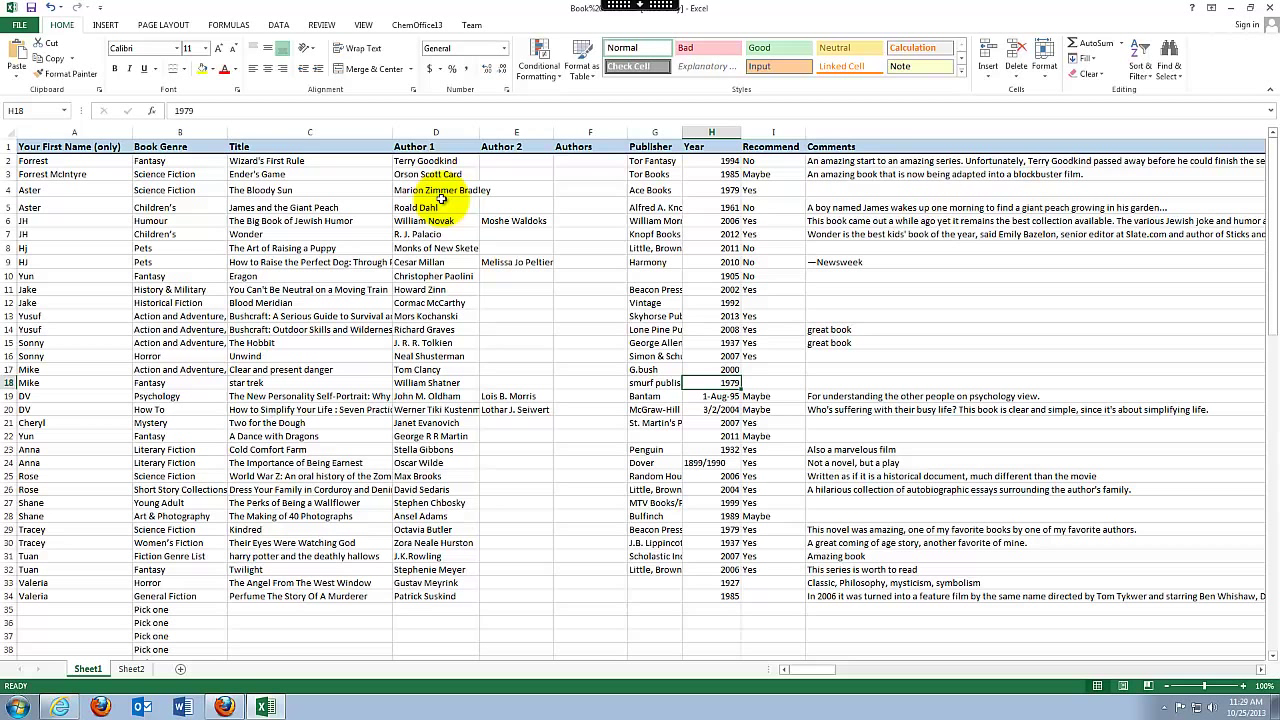
Reduce the date for The New Personality Self-Portrait in H19 to the single year 1995.
{"action": "left_click", "coordinate": [717, 397]}
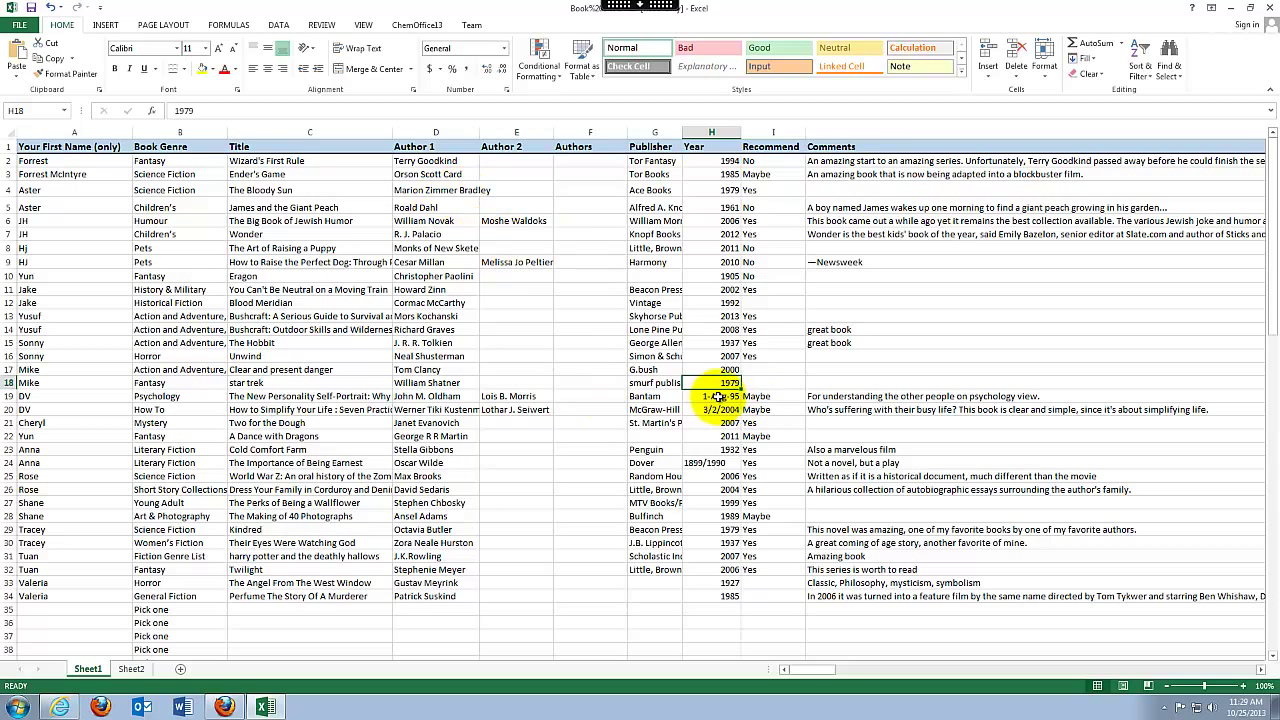
{"action": "left_click", "coordinate": [192, 112]}
{"action": "type", "text": "17-Jun-05"}
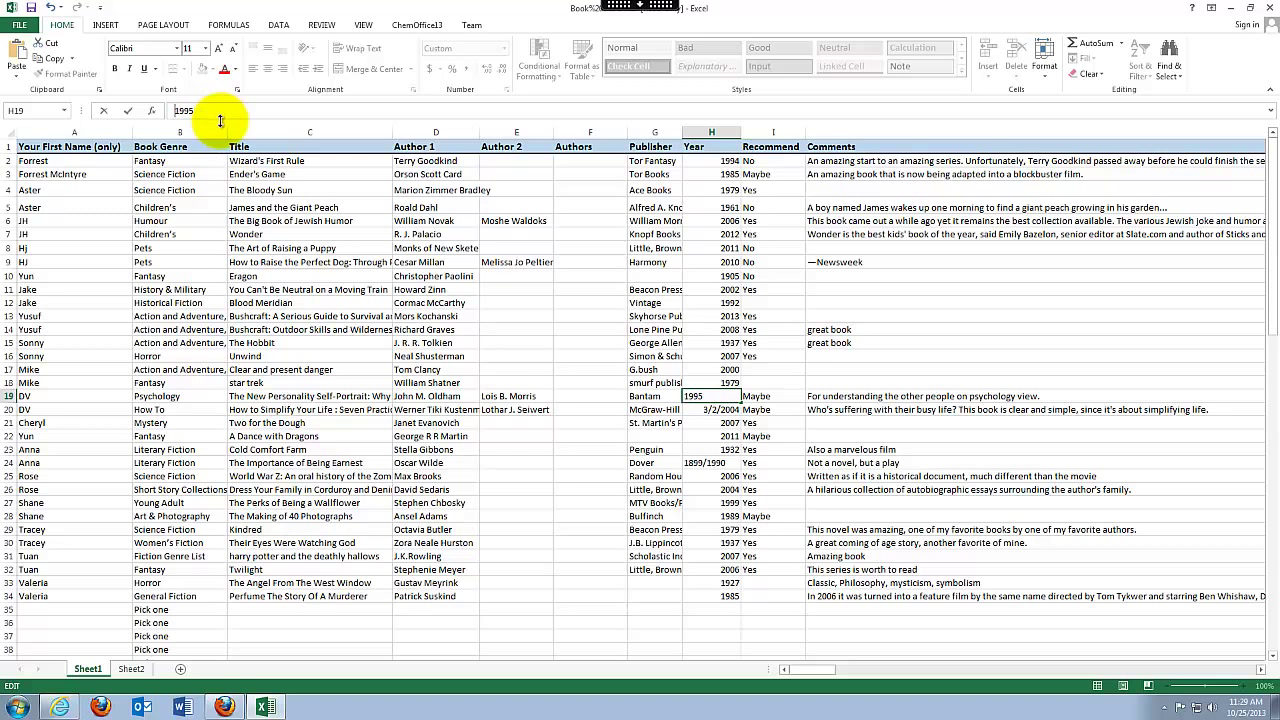
{"action": "key", "text": "Return"}
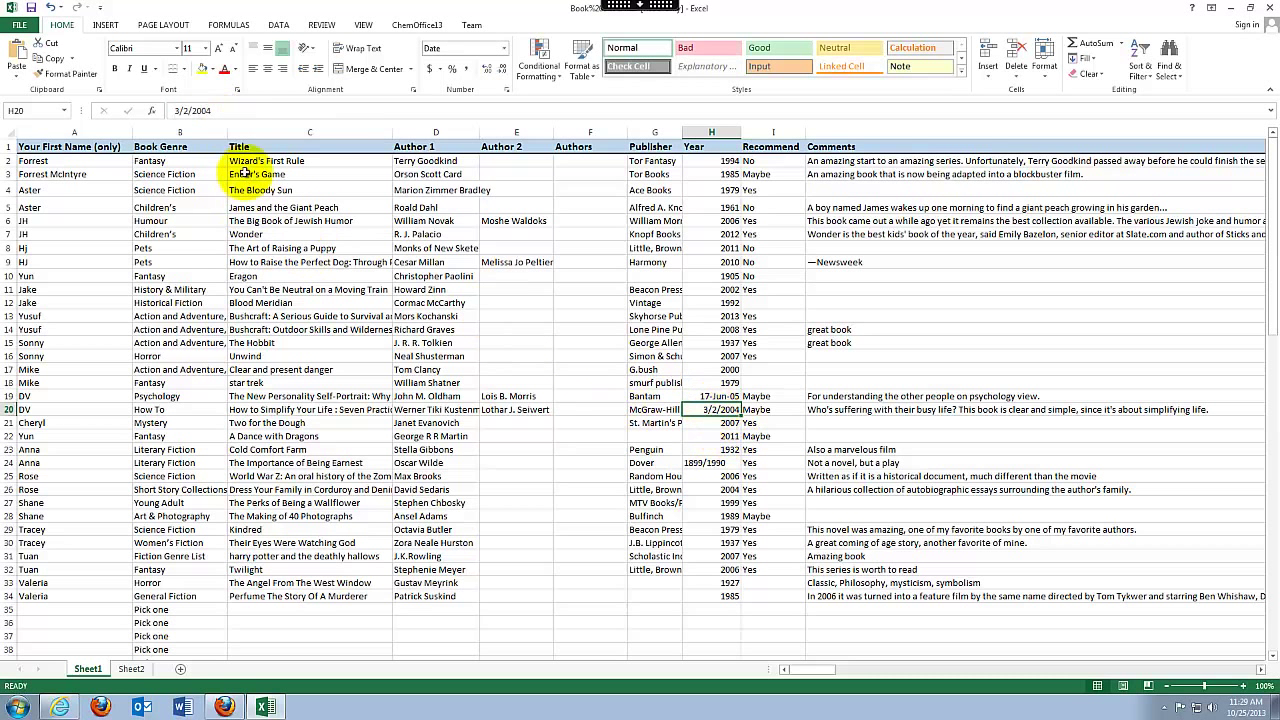
Remove the month and day from the date for How to Simplify Your Life in H20, keeping only the year 2004.
{"action": "left_click", "coordinate": [190, 110]}
{"action": "key", "text": "BackSpace"}
{"action": "key", "text": "BackSpace"}
{"action": "key", "text": "BackSpace"}
{"action": "key", "text": "BackSpace"}
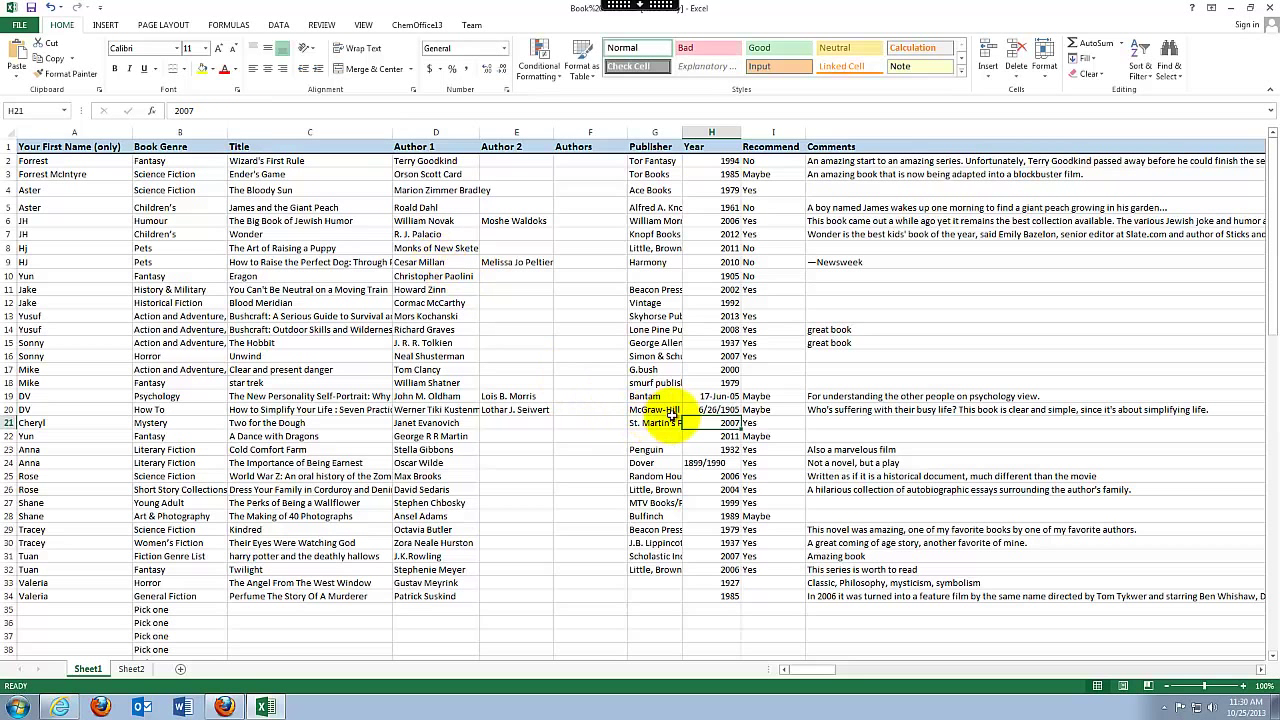
Shorten the pair of years for The Importance of Being Earnest in H24 to the single year 1899.
{"action": "left_click", "coordinate": [704, 463]}
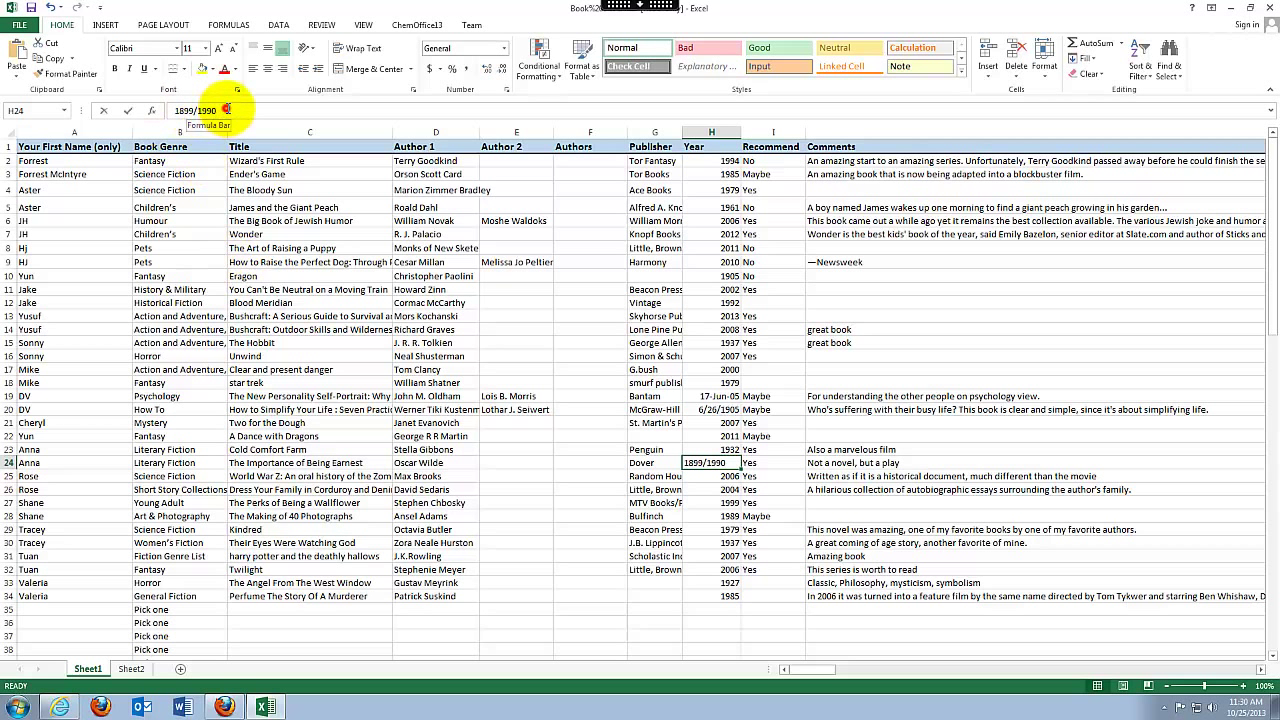
{"action": "left_click", "coordinate": [227, 110]}
{"action": "key", "text": "BackSpace"}
{"action": "key", "text": "BackSpace"}
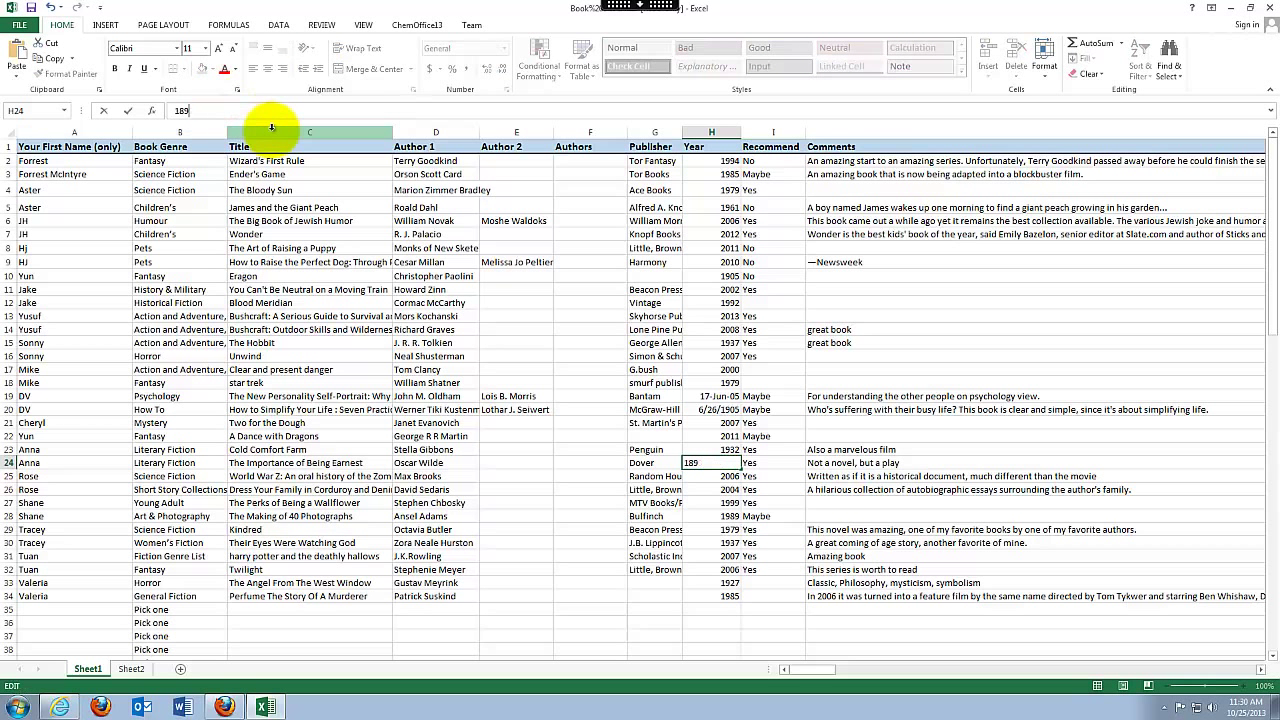
{"action": "type", "text": "9"}
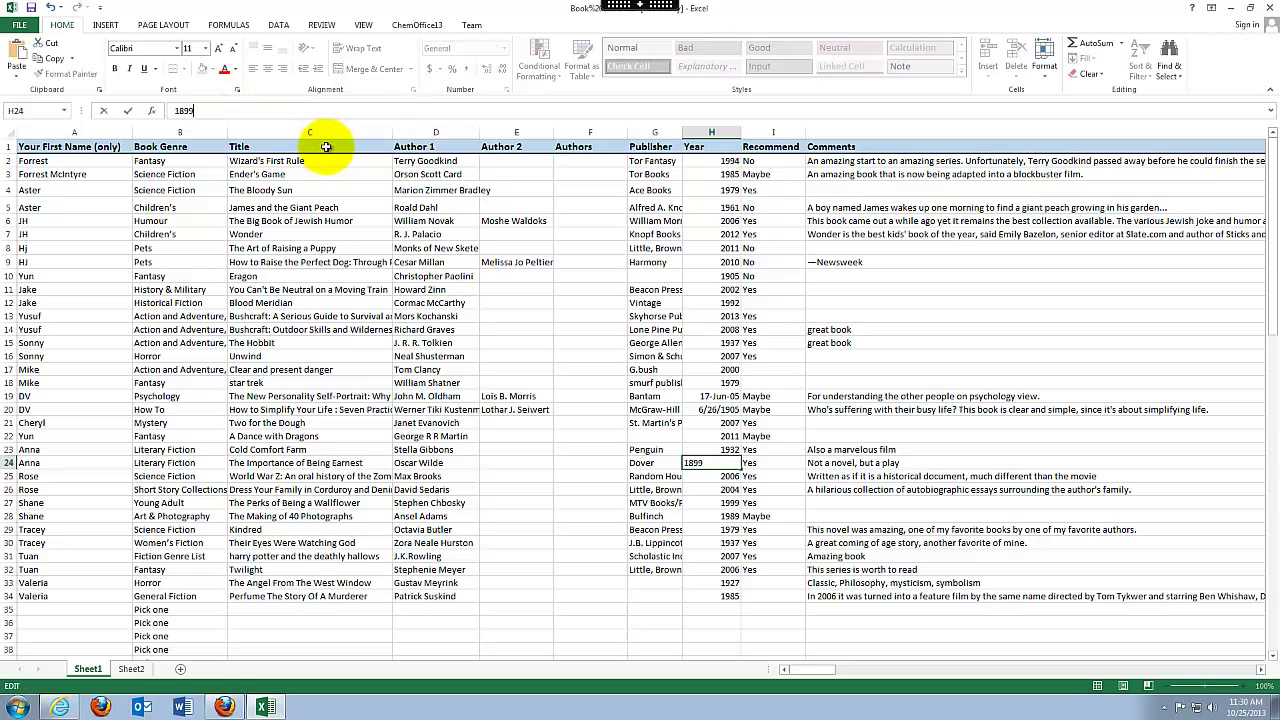
{"action": "key", "text": "Return"}
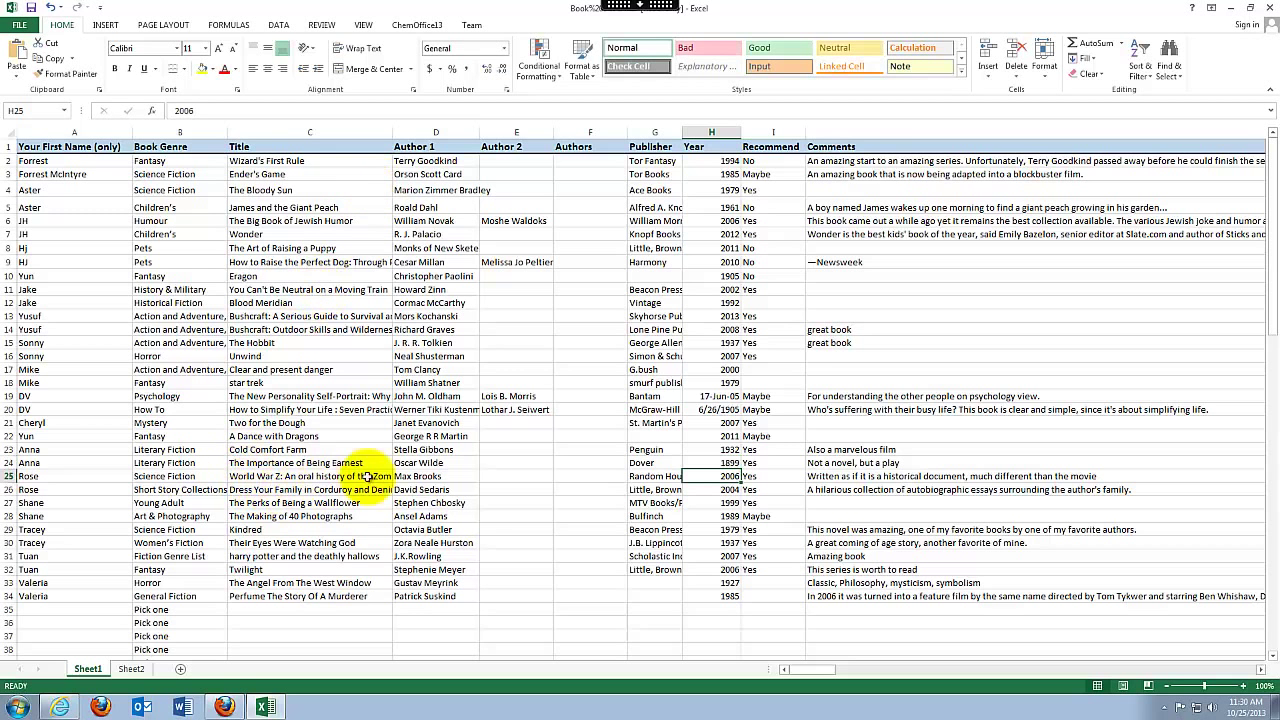
{"action": "left_click", "coordinate": [284, 465]}
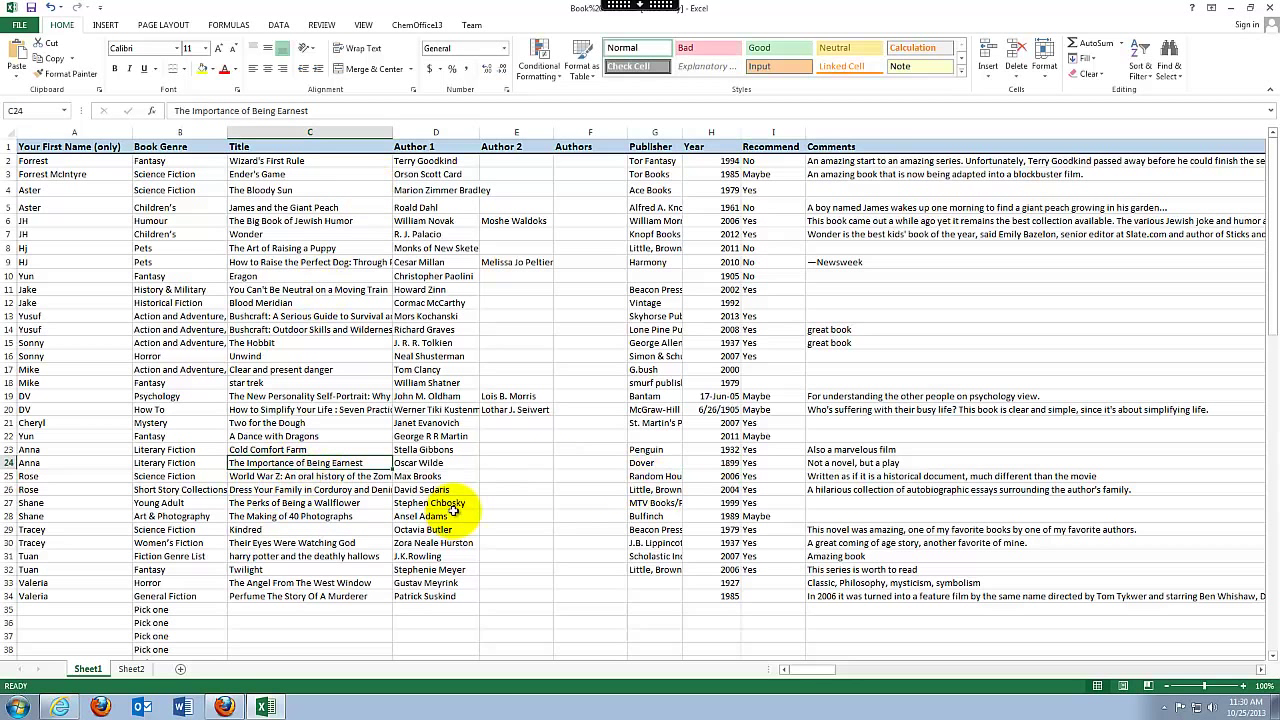
{"action": "left_click", "coordinate": [732, 465]}
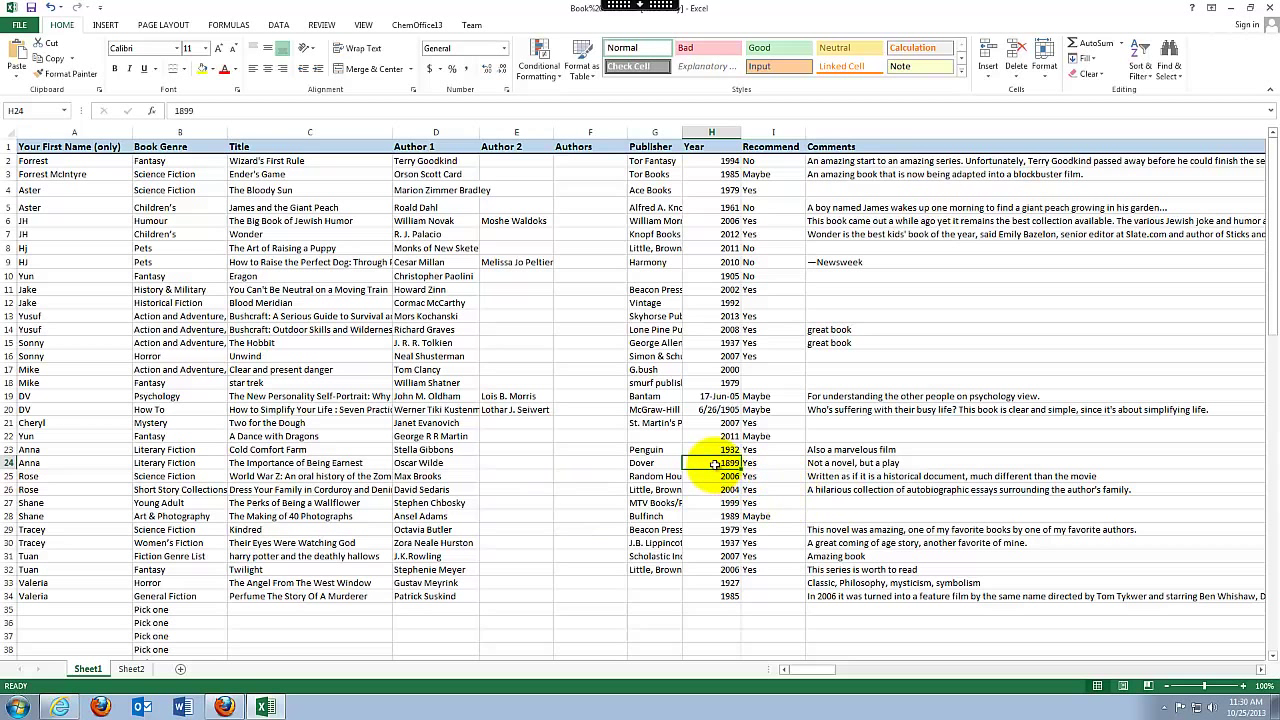
Apply the General number format to the Year cells H19:H20.
{"action": "left_click_drag", "start_coordinate": [712, 396], "coordinate": [710, 407]}
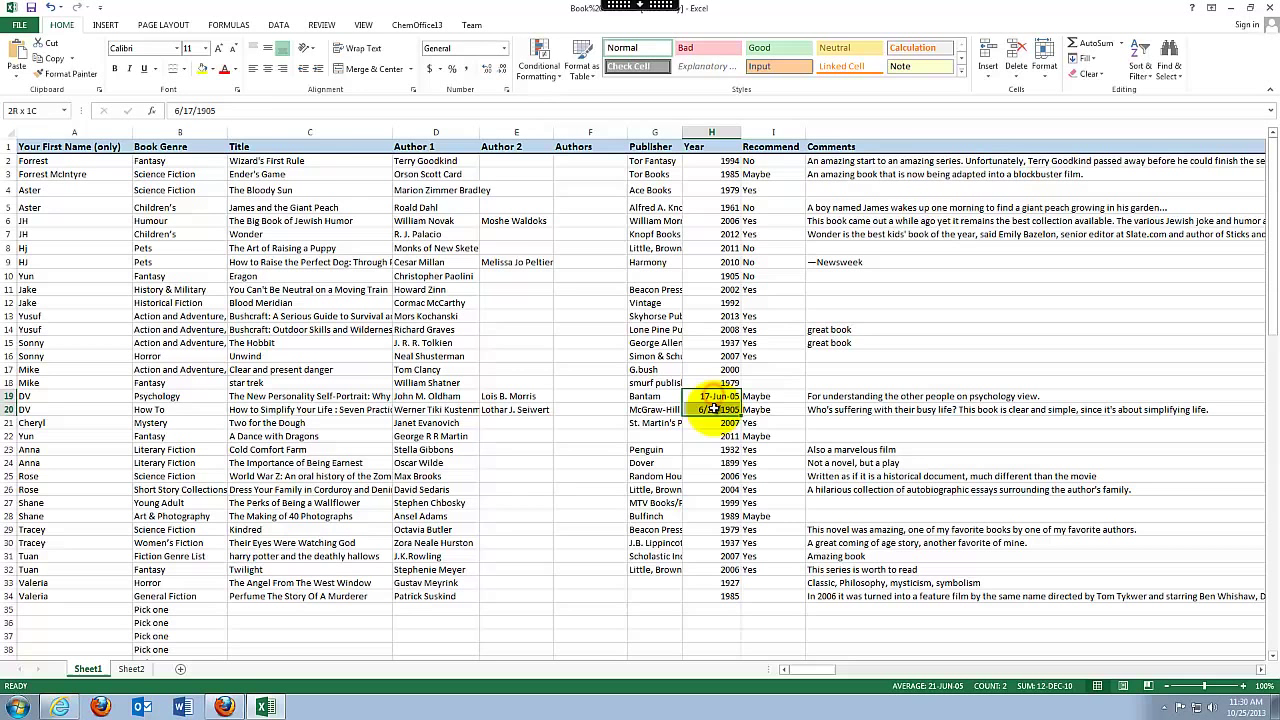
{"action": "left_click", "coordinate": [506, 92]}
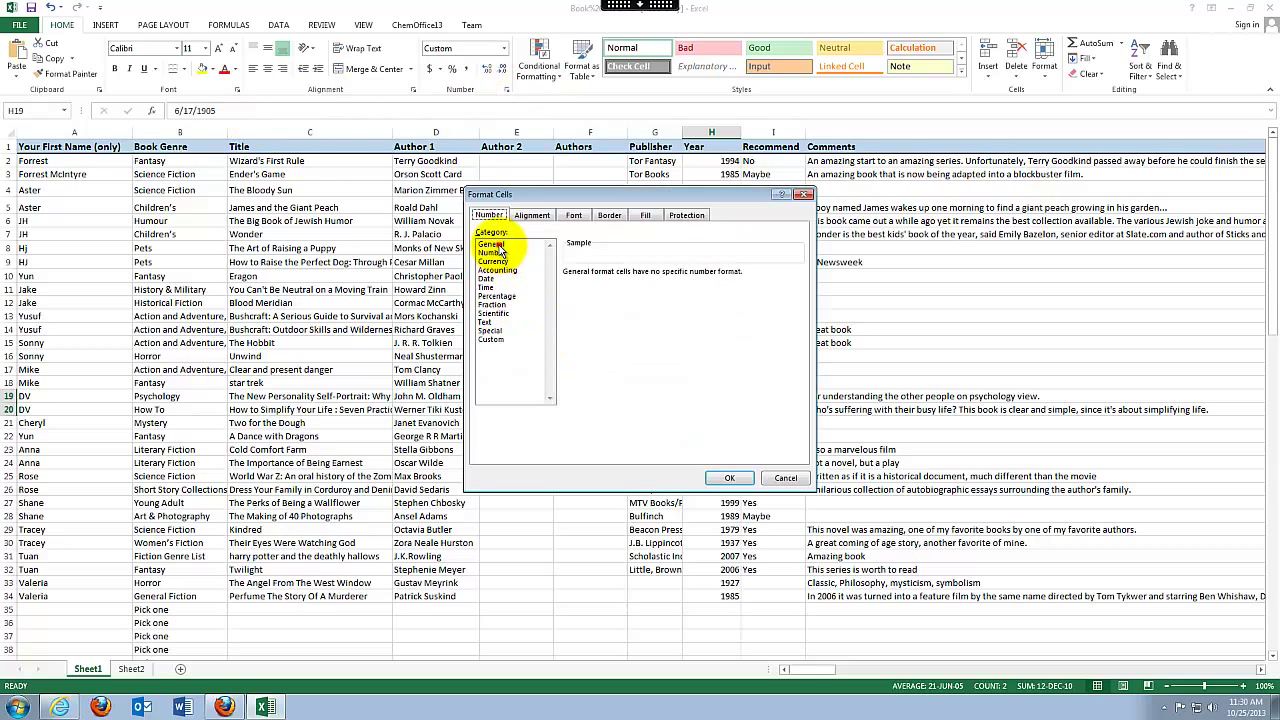
{"action": "left_click", "coordinate": [491, 244]}
{"action": "left_click", "coordinate": [733, 478]}
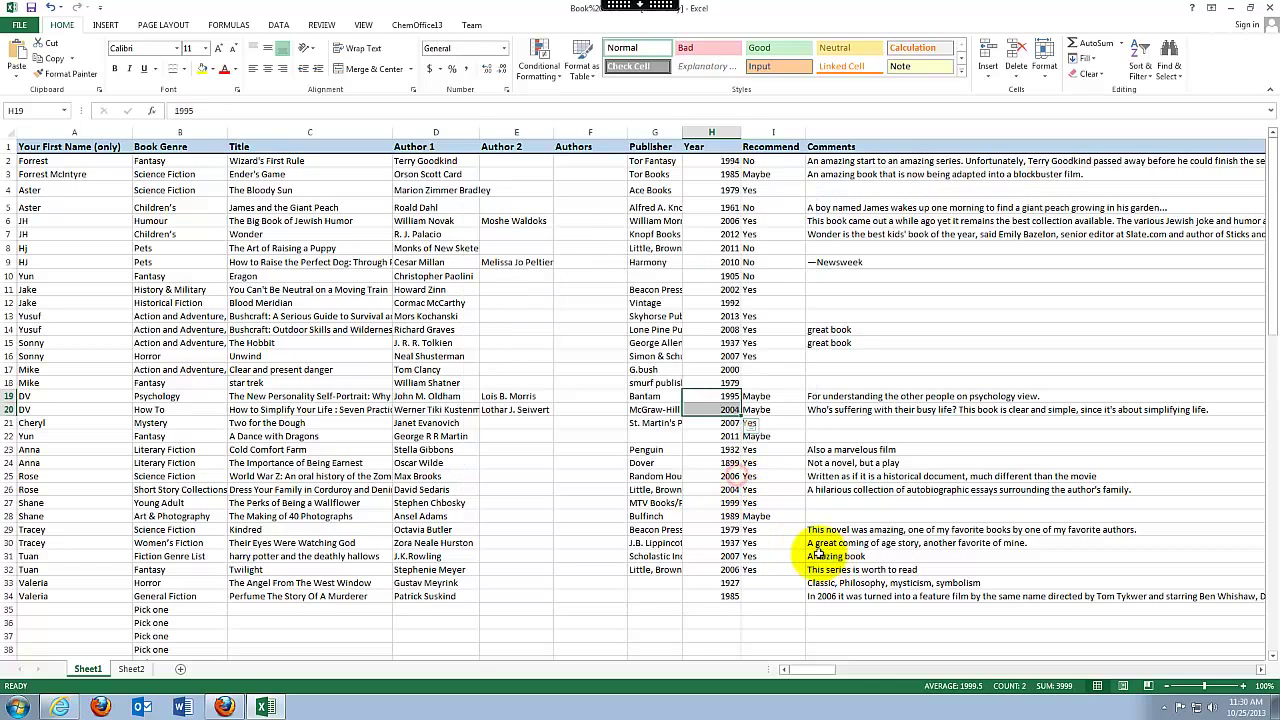
{"action": "left_click", "coordinate": [818, 553]}
Check the number format of all Year cells H2:H34, keeping General as the format.
{"action": "left_click_drag", "start_coordinate": [729, 594], "coordinate": [712, 160]}
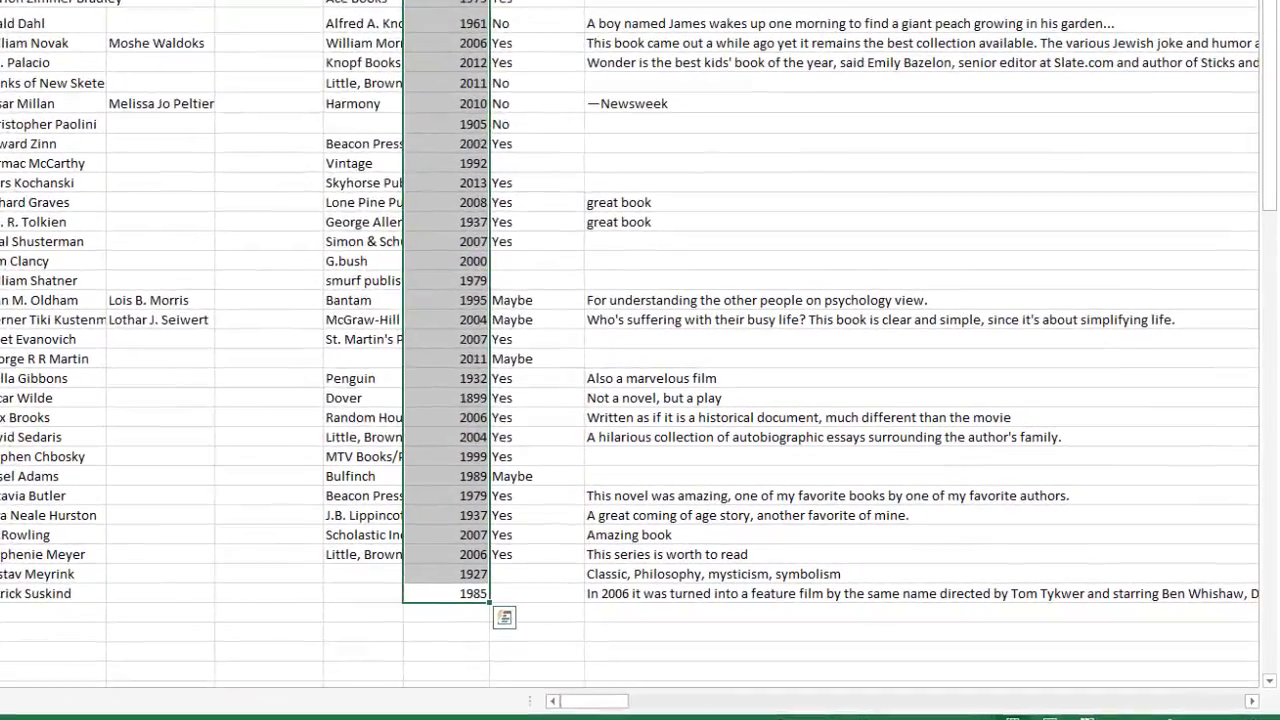
{"action": "left_click", "coordinate": [506, 89]}
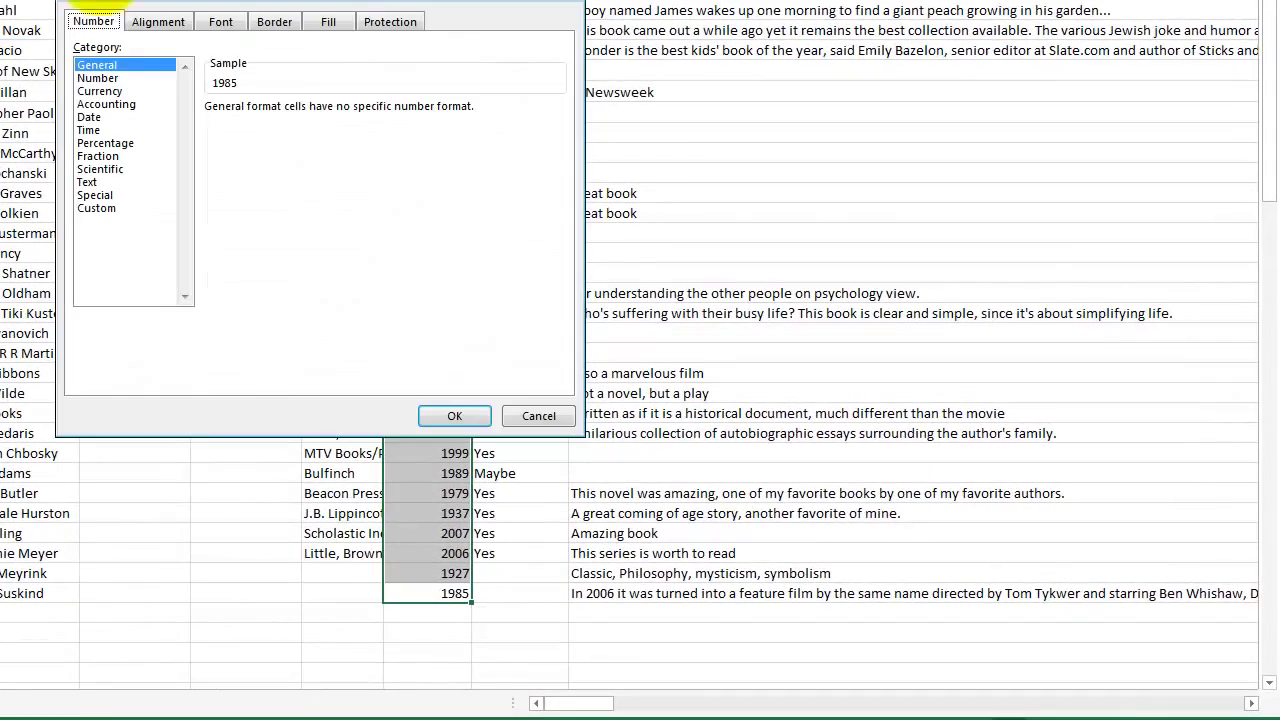
{"action": "left_click", "coordinate": [442, 413]}
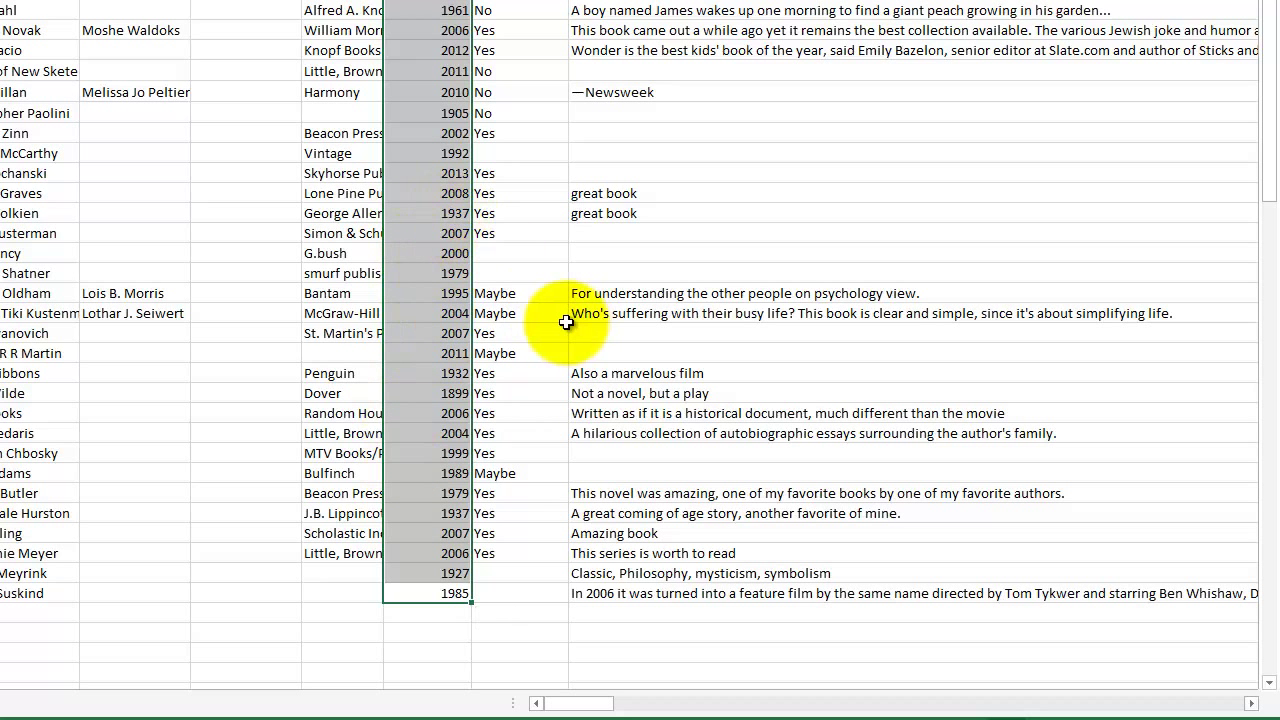
{"action": "left_click", "coordinate": [565, 321]}
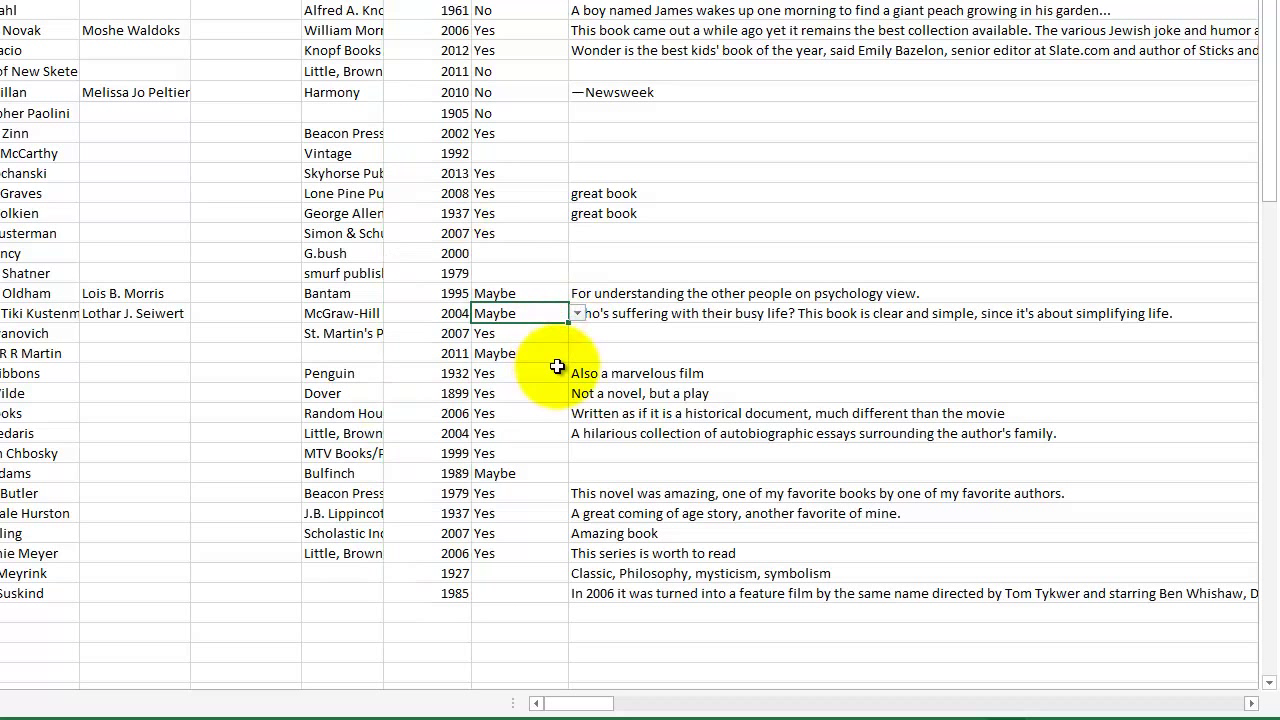
Fill the empty Recommend cells for Clear and present danger and star trek with Maybe.
{"action": "left_click", "coordinate": [537, 256]}
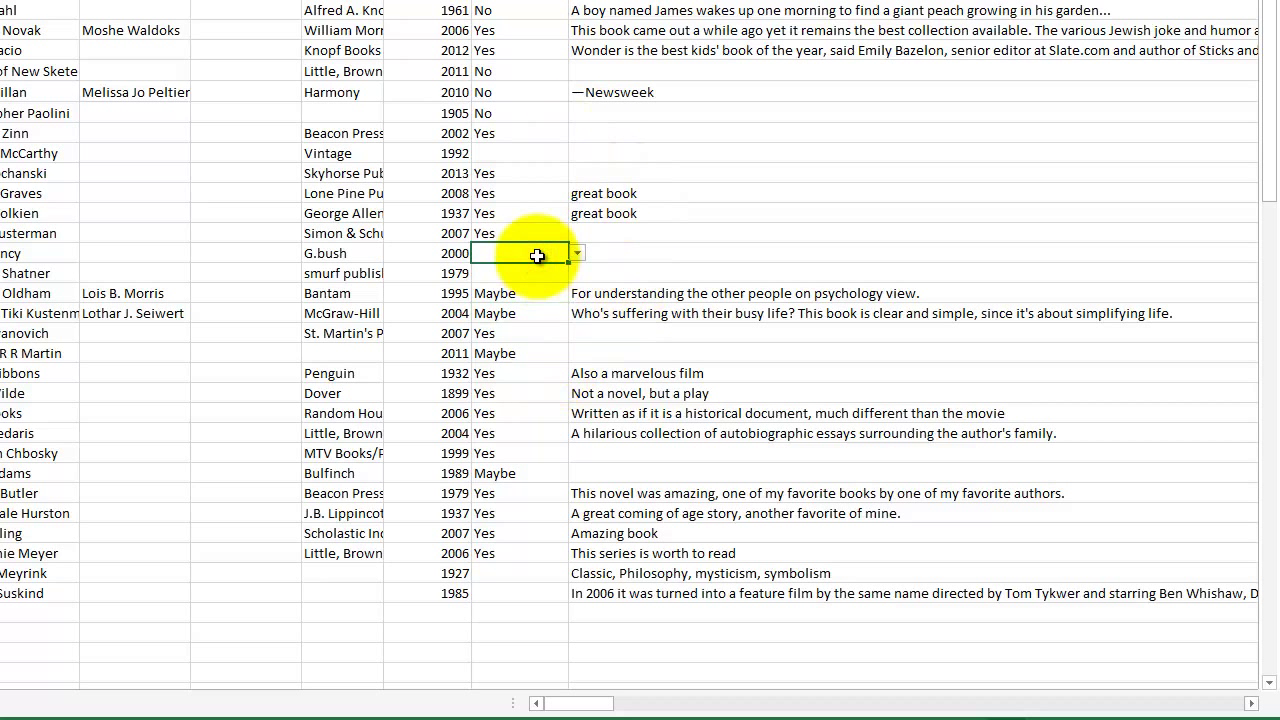
{"action": "left_click", "coordinate": [577, 253]}
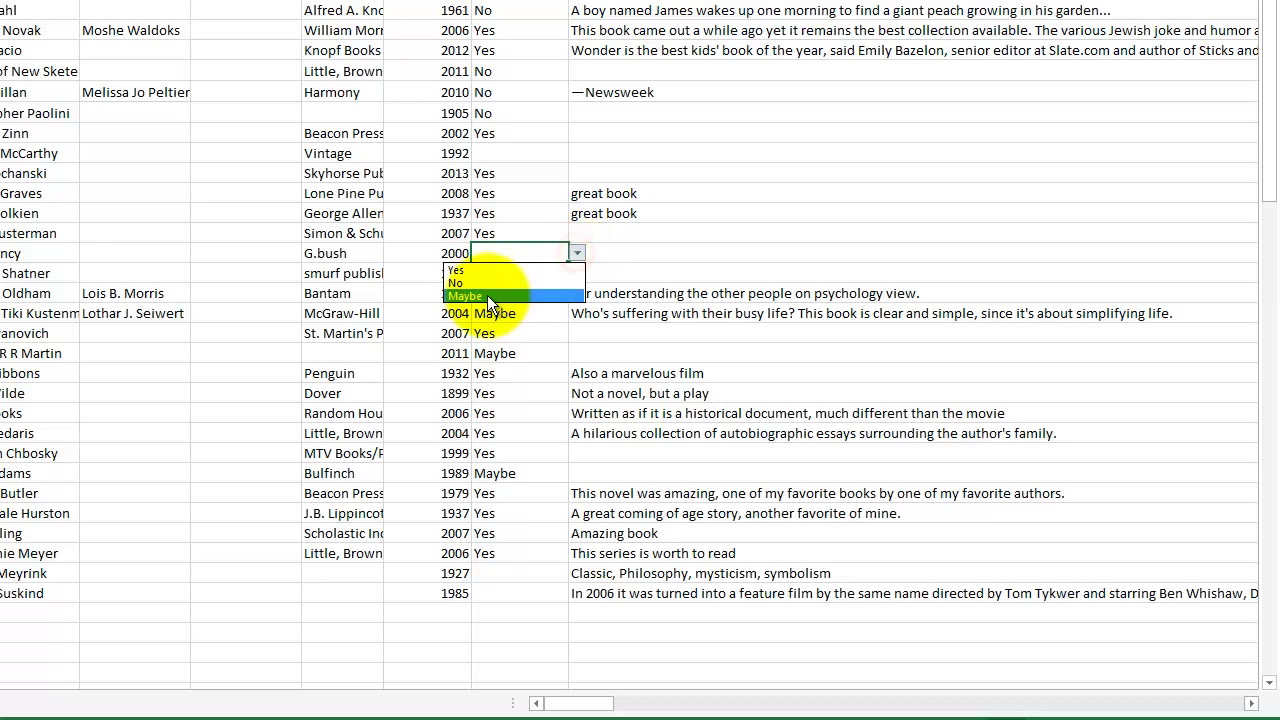
{"action": "left_click", "coordinate": [487, 295]}
{"action": "left_click", "coordinate": [552, 277]}
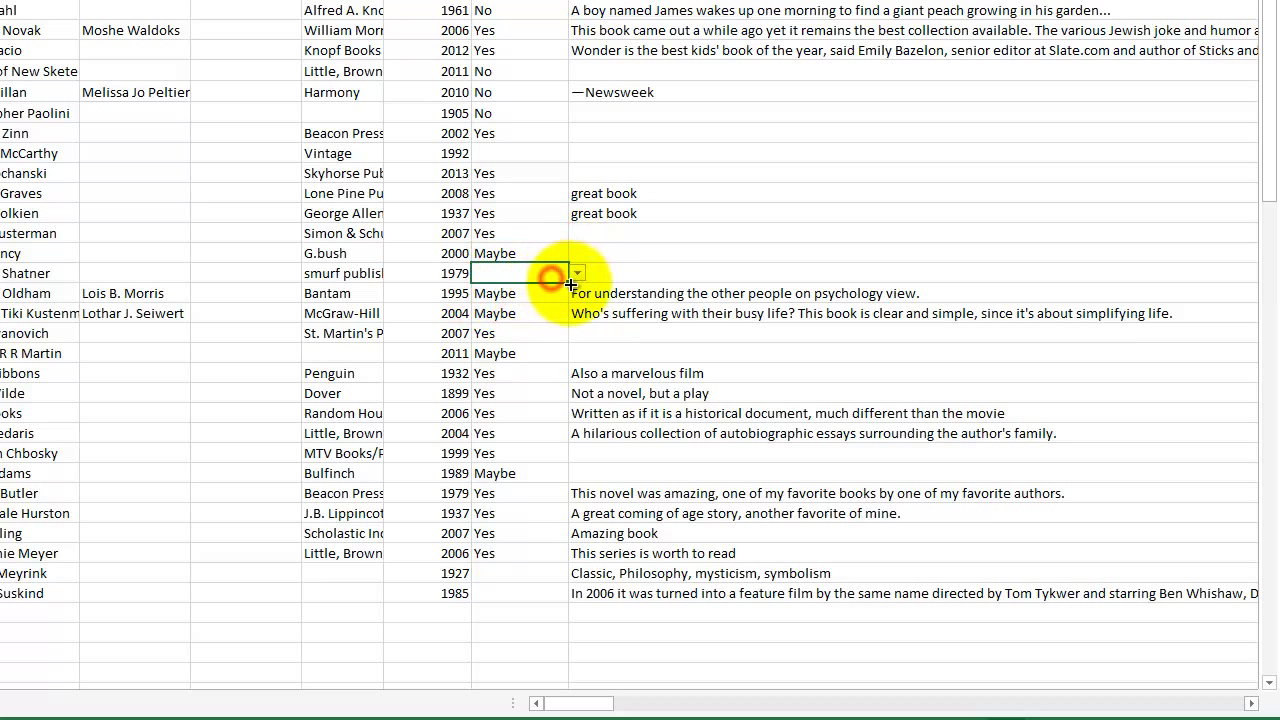
{"action": "left_click", "coordinate": [577, 273]}
{"action": "left_click", "coordinate": [497, 318]}
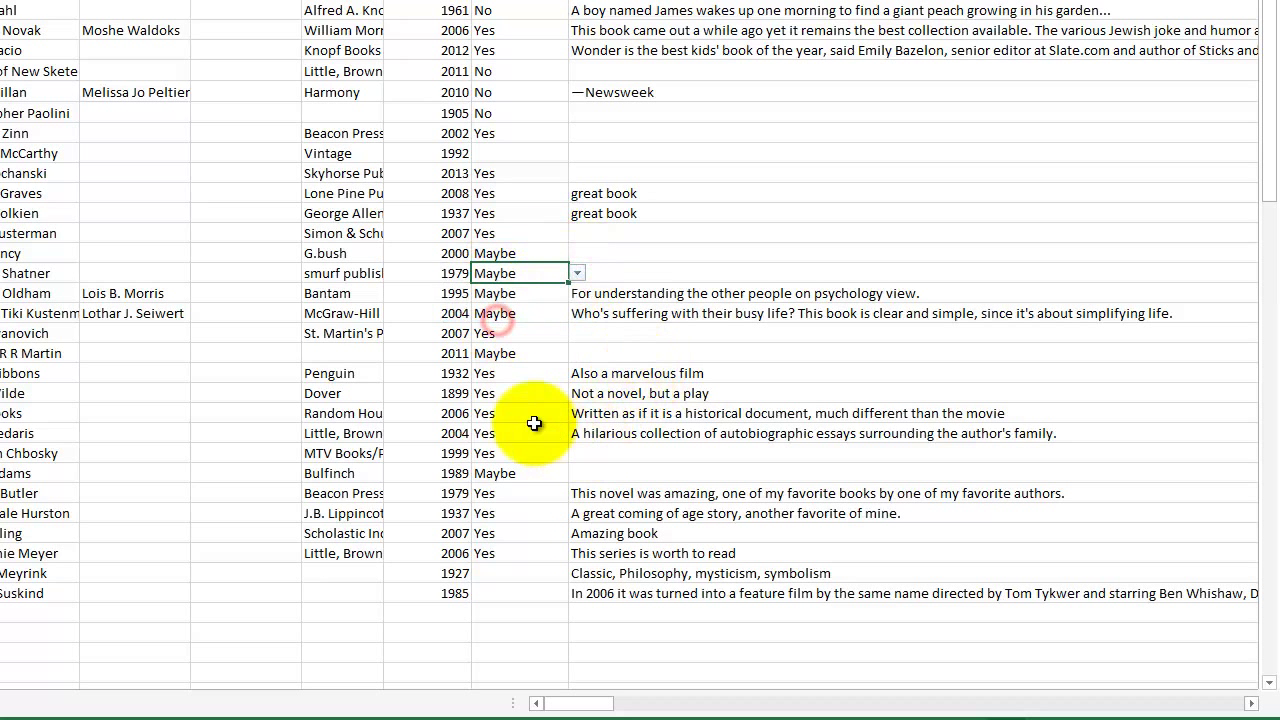
Fill the empty Recommend cells for The Angel From The West Window and Perfume The Story Of A Murderer with Maybe.
{"action": "left_click", "coordinate": [531, 573]}
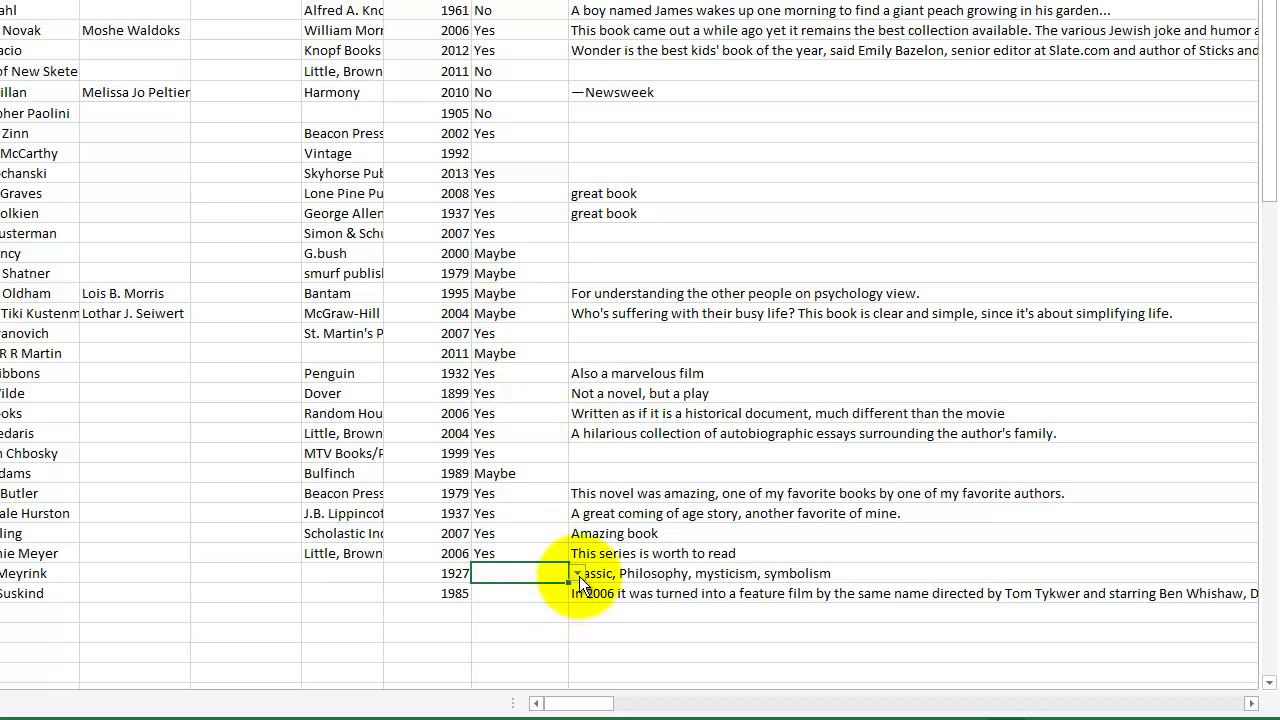
{"action": "left_click", "coordinate": [579, 576]}
{"action": "left_click", "coordinate": [513, 613]}
{"action": "left_click", "coordinate": [525, 598]}
{"action": "left_click", "coordinate": [577, 594]}
{"action": "left_click", "coordinate": [489, 634]}
{"action": "left_click", "coordinate": [627, 535]}
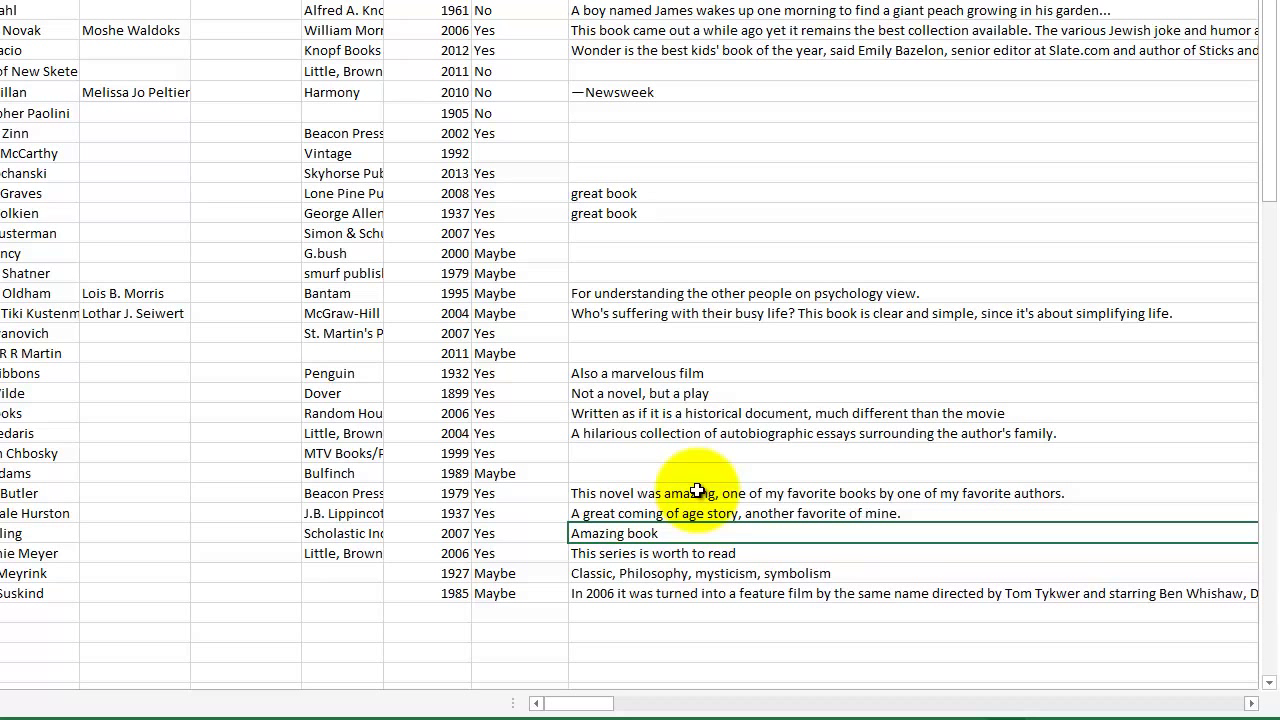
{"action": "left_click", "coordinate": [704, 474]}
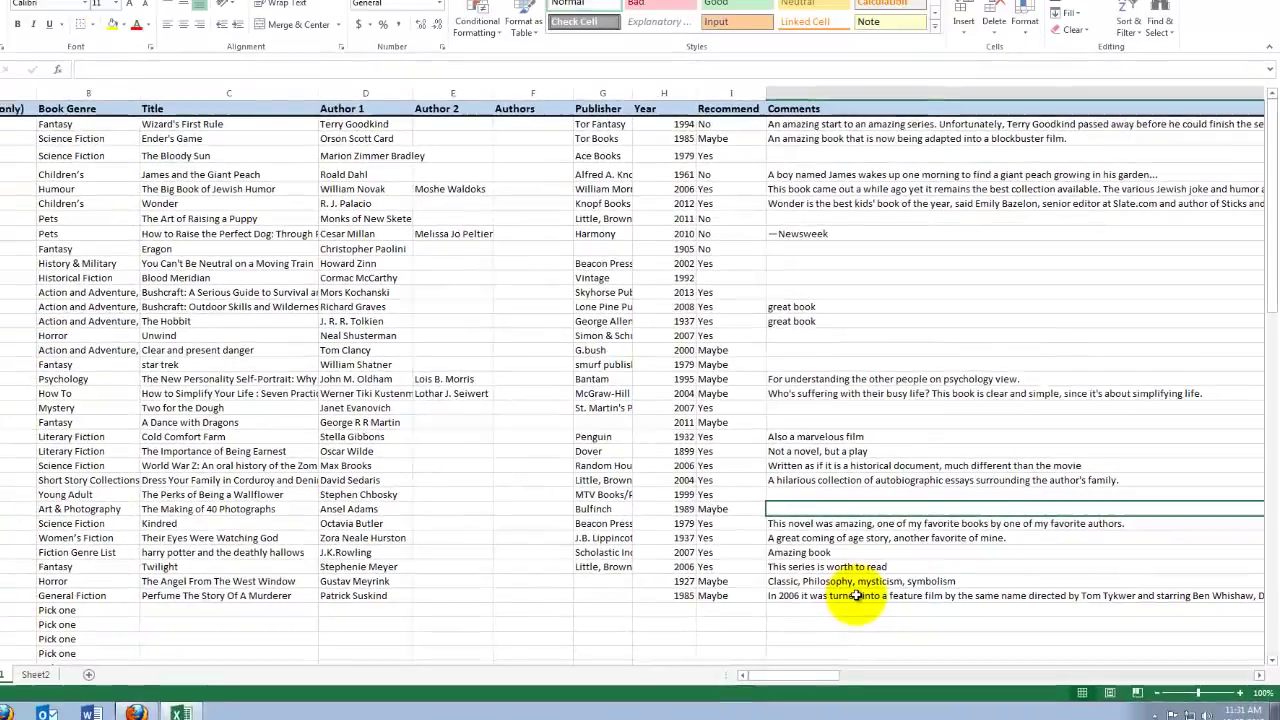
{"action": "left_click_drag", "start_coordinate": [700, 593], "coordinate": [153, 374]}
{"action": "left_click_drag", "start_coordinate": [529, 450], "coordinate": [80, 158]}
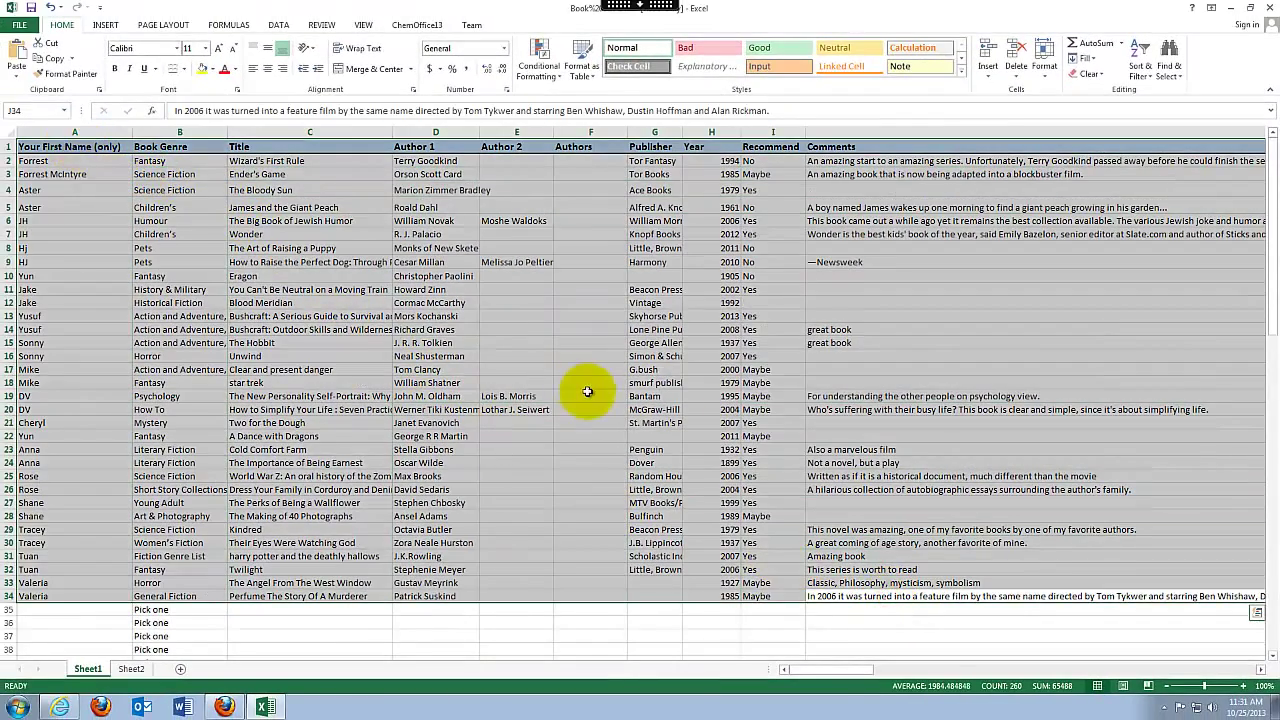
{"action": "left_click", "coordinate": [860, 596]}
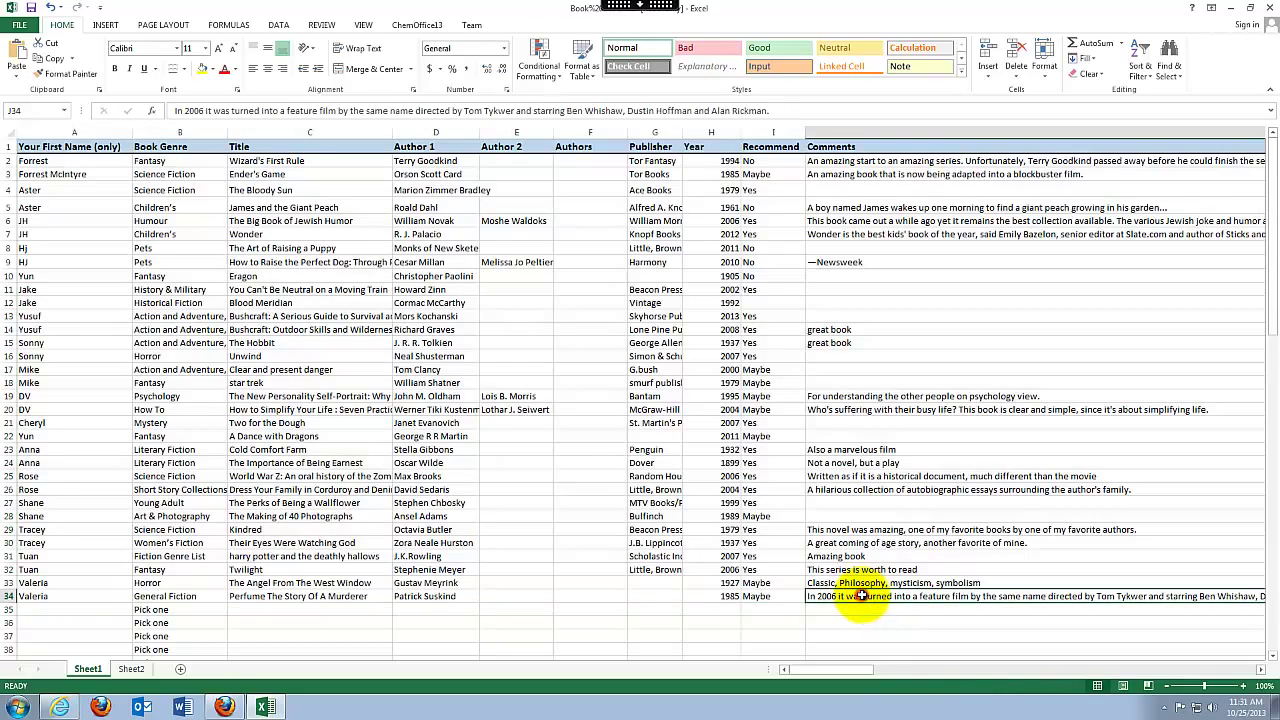
{"action": "left_click_drag", "start_coordinate": [860, 596], "coordinate": [88, 140]}
{"action": "left_click", "coordinate": [958, 612]}
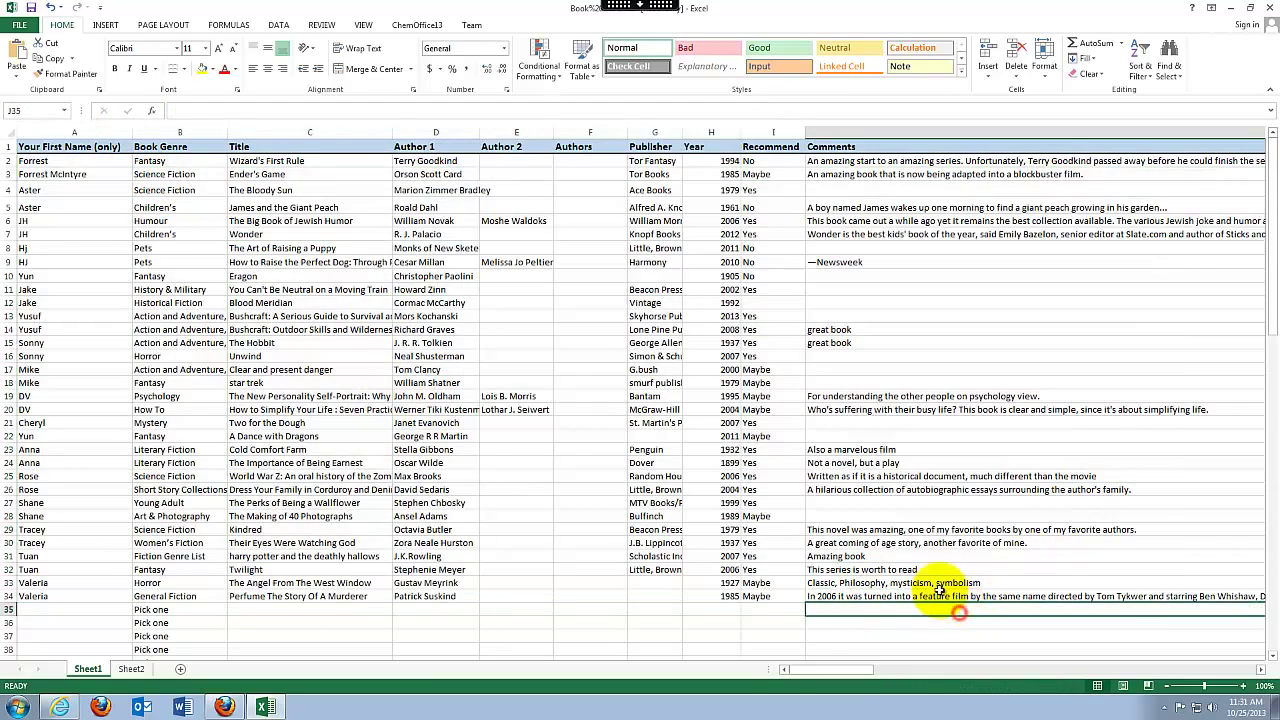
Format the book list A1:J34 as a table with headers, using a green Medium style with banded rows.
{"action": "left_click", "coordinate": [895, 596]}
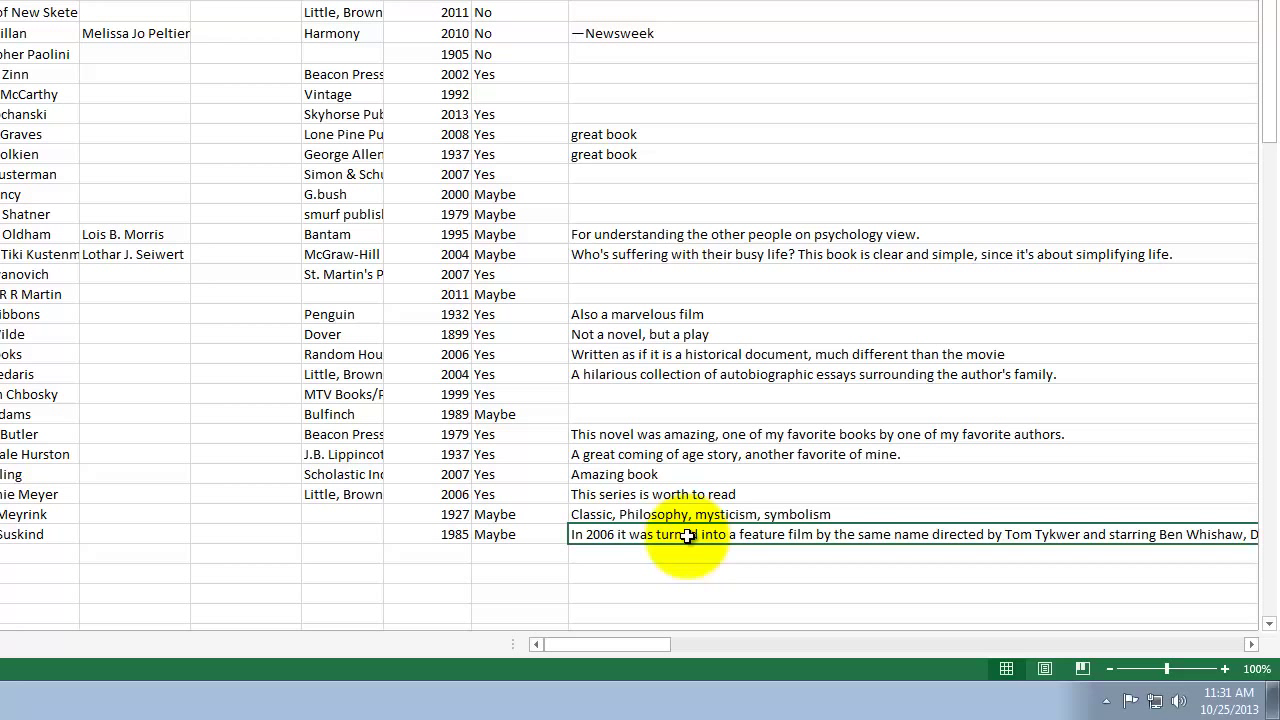
{"action": "key", "text": "ctrl+a"}
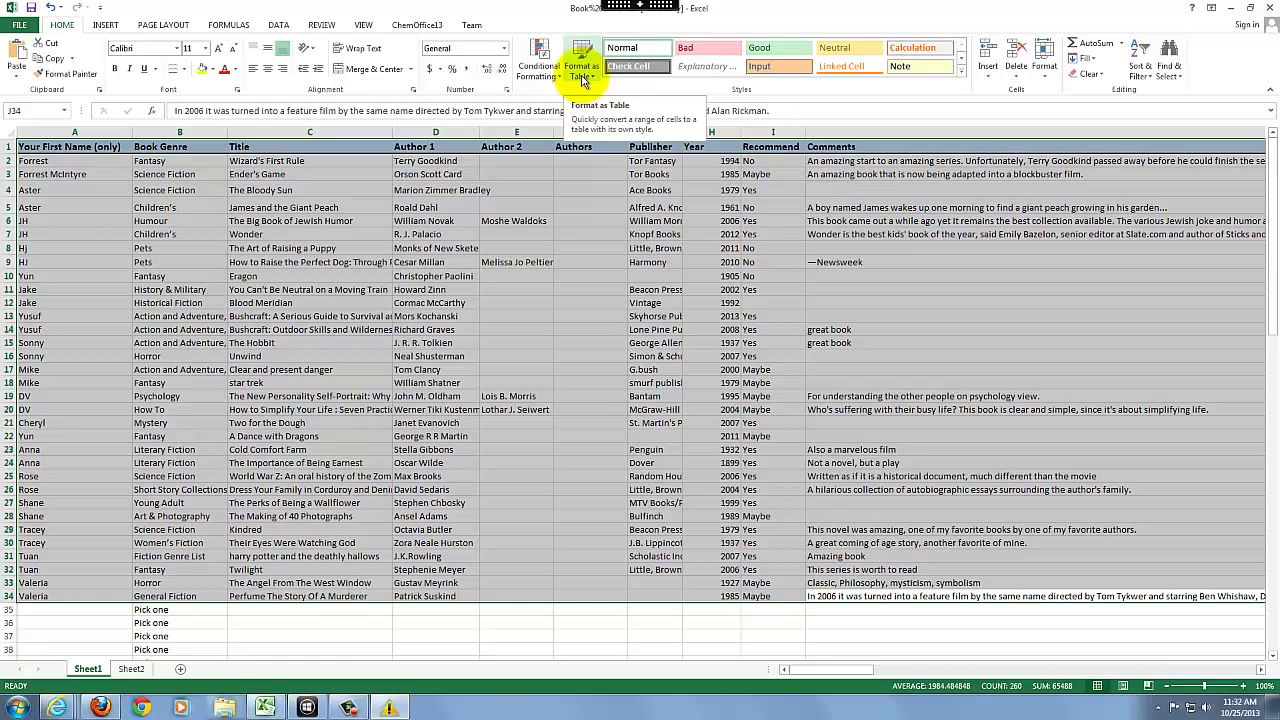
{"action": "left_click", "coordinate": [583, 78]}
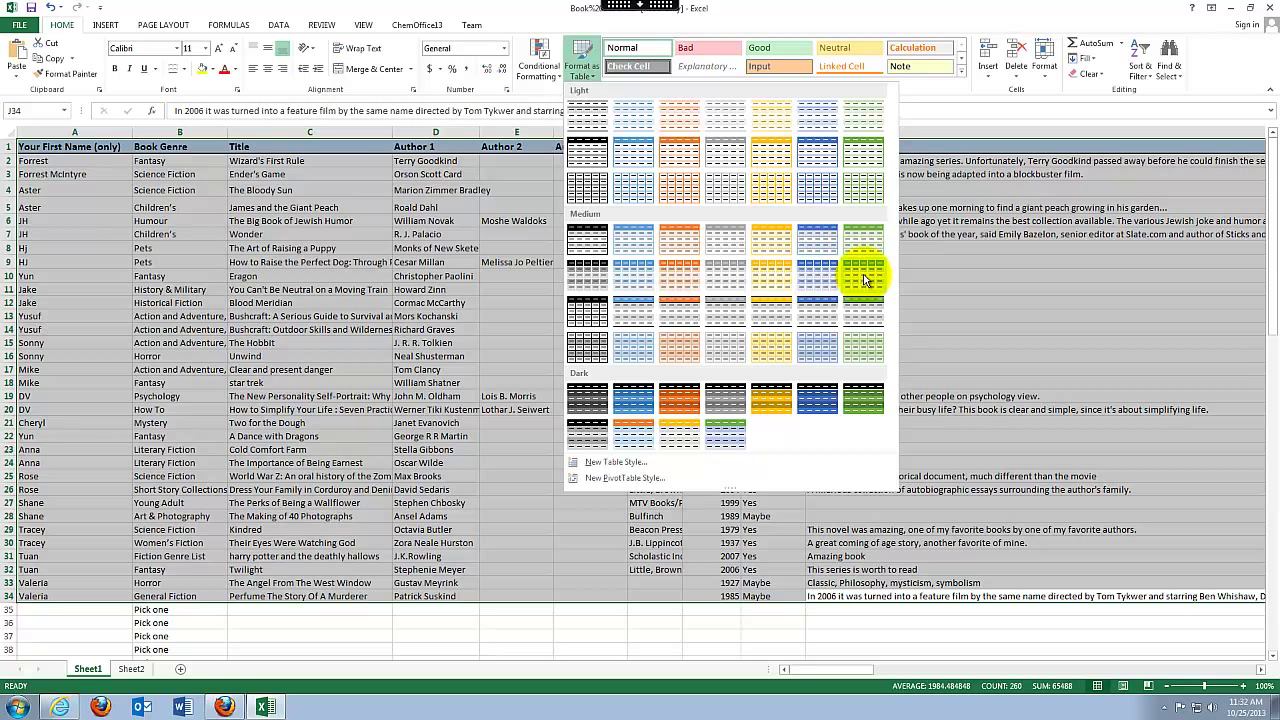
{"action": "left_click", "coordinate": [865, 280]}
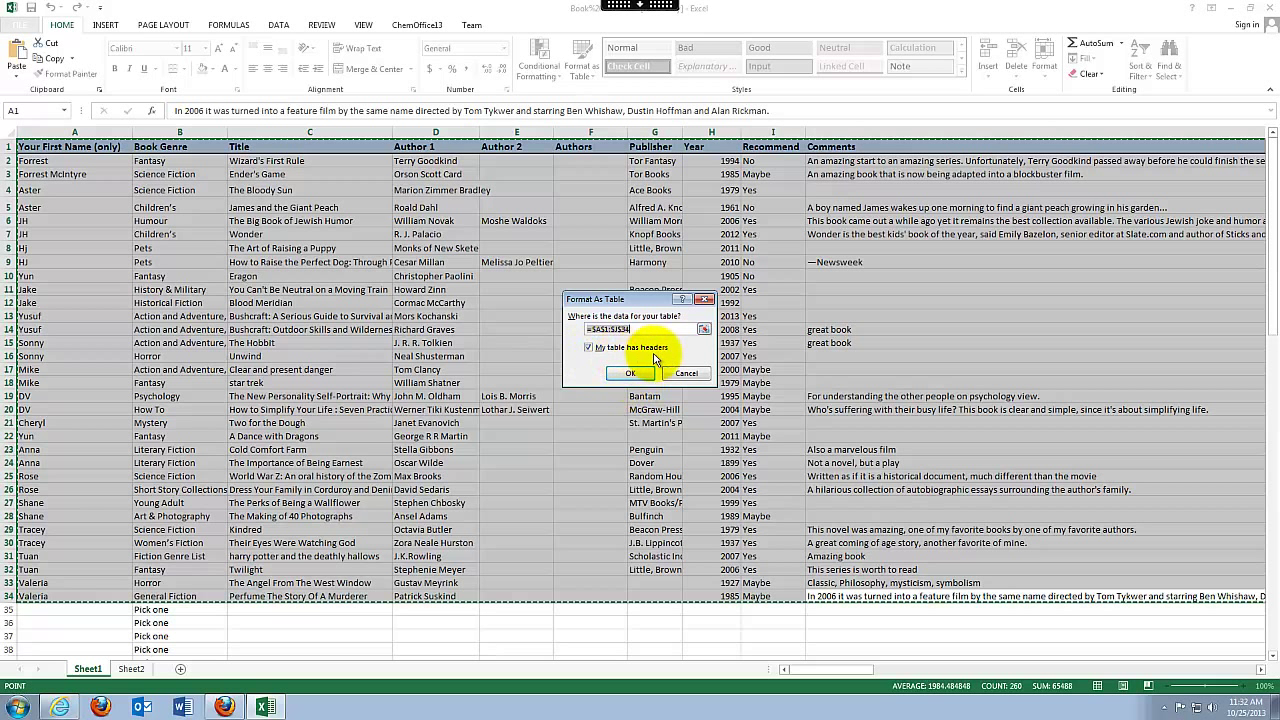
{"action": "left_click", "coordinate": [634, 378]}
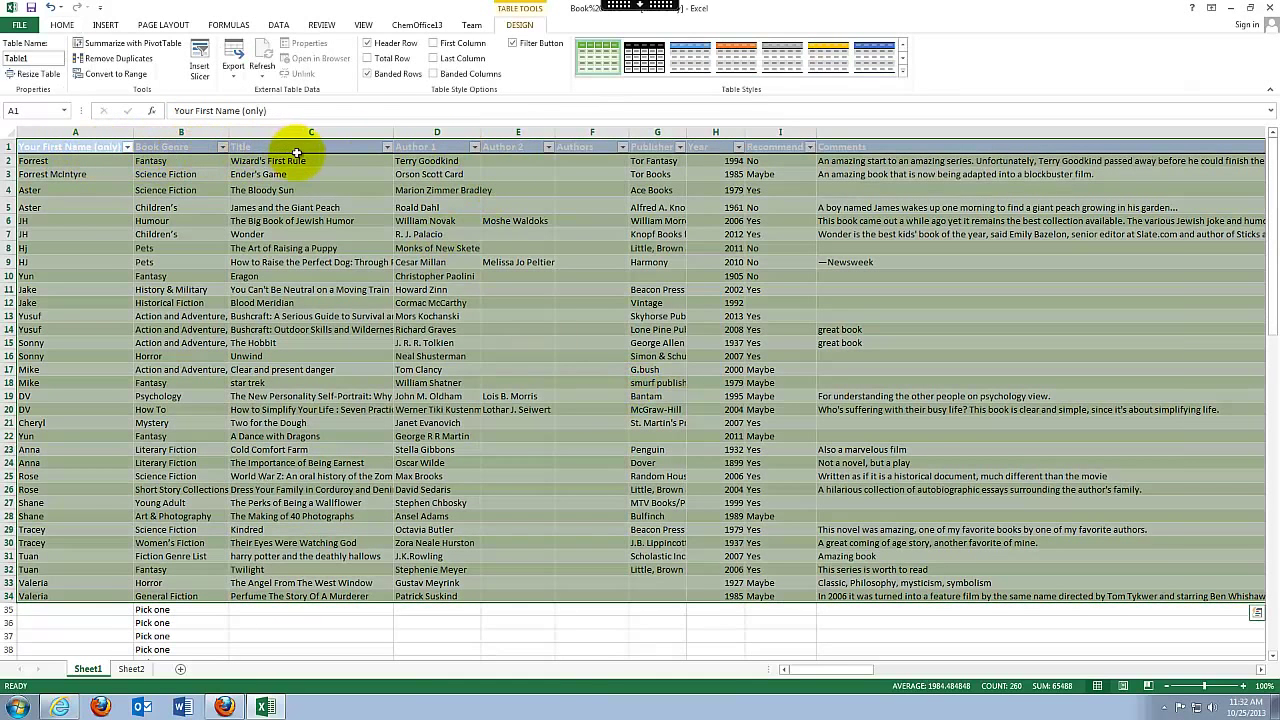
{"action": "left_click", "coordinate": [454, 244]}
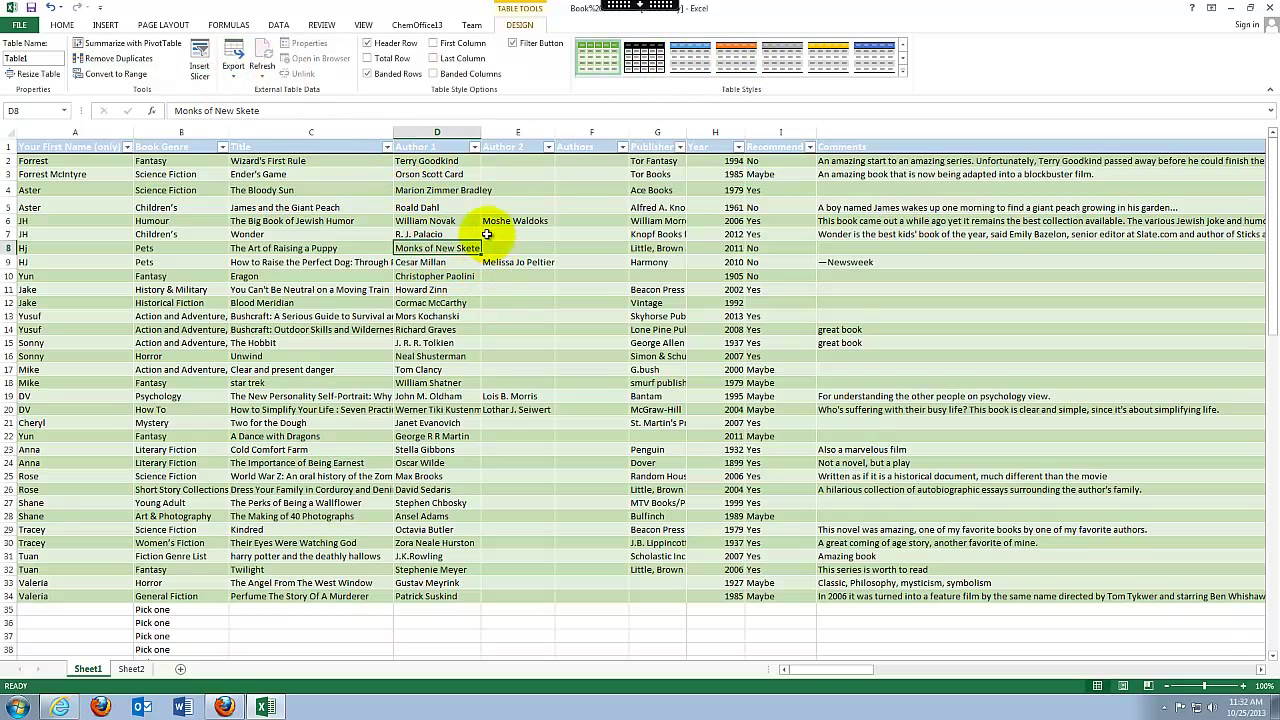
Look through the sort and filter options of the first-name, Book Genre and Title columns.
{"action": "left_click", "coordinate": [127, 147]}
{"action": "left_click", "coordinate": [127, 147]}
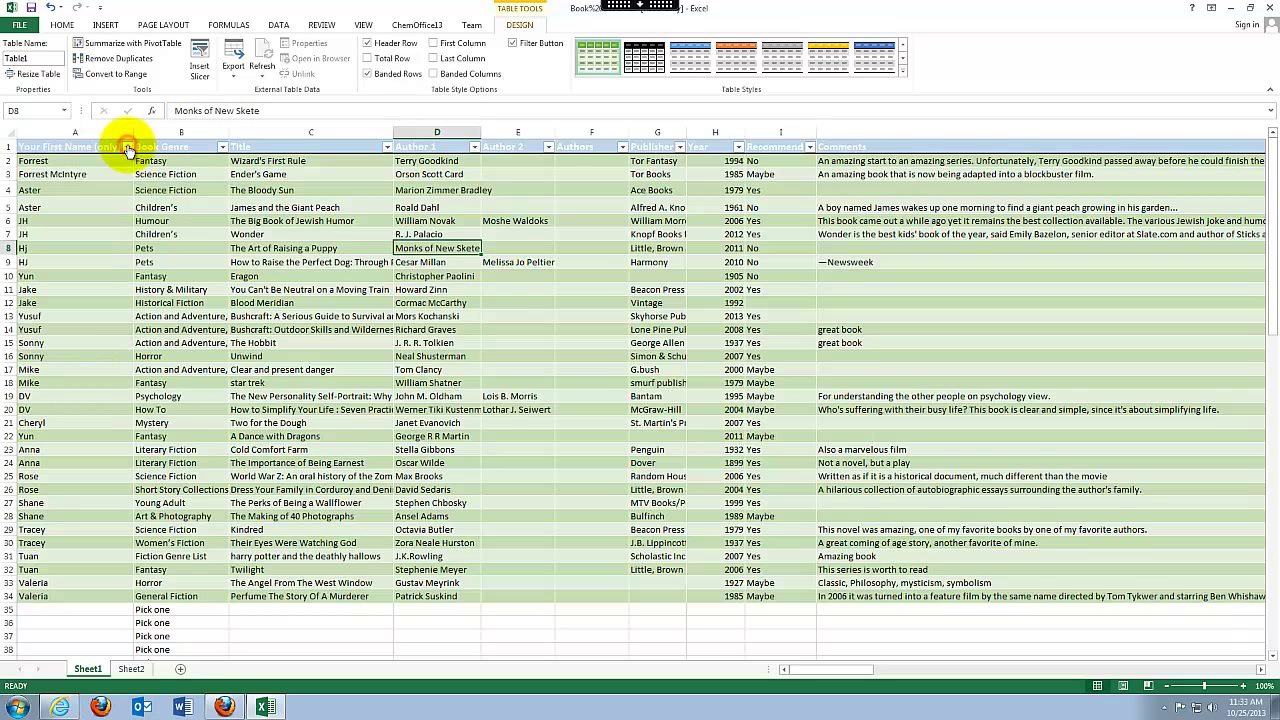
{"action": "left_click", "coordinate": [127, 147]}
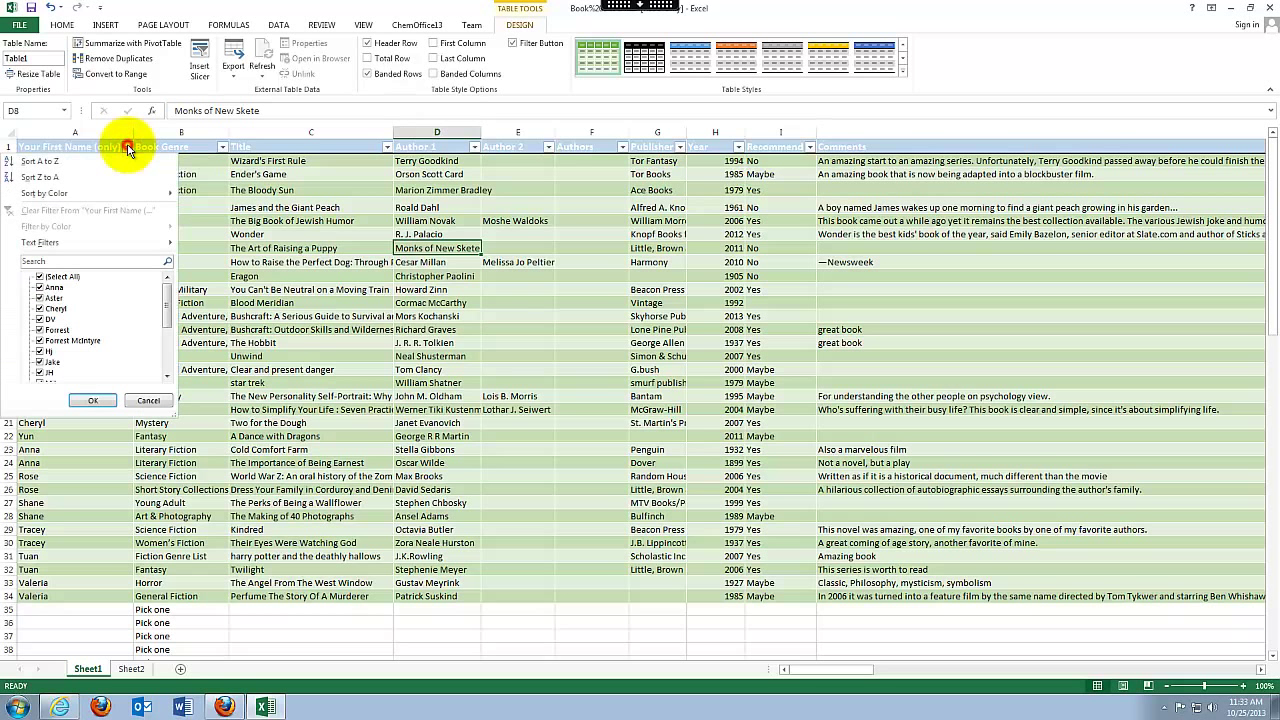
{"action": "left_click", "coordinate": [222, 147]}
{"action": "left_click", "coordinate": [387, 147]}
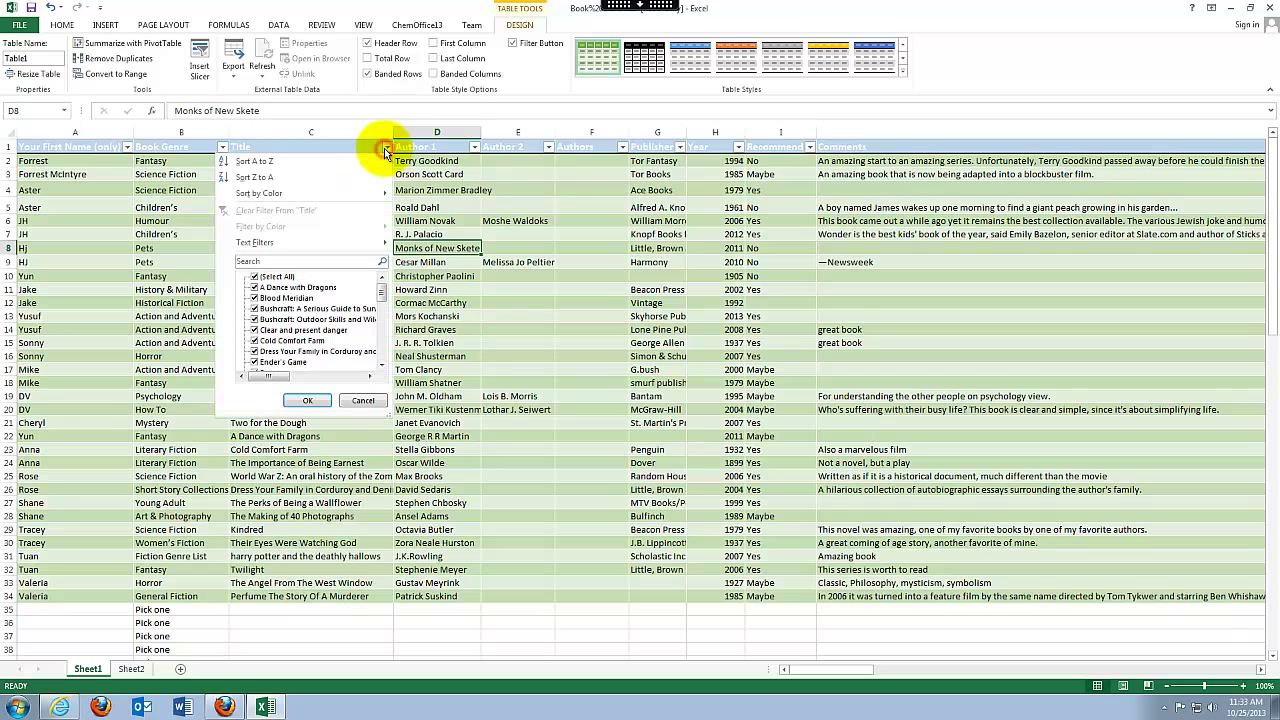
{"action": "left_click", "coordinate": [597, 245]}
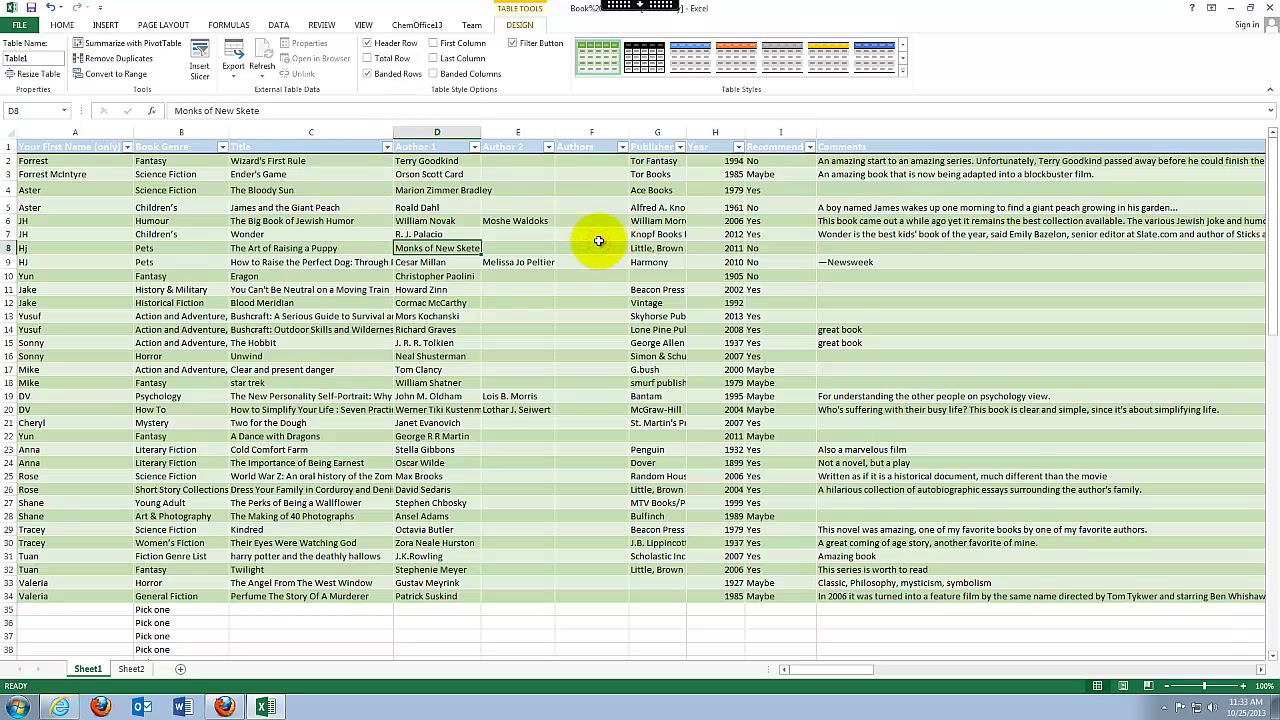
{"action": "left_click", "coordinate": [279, 28]}
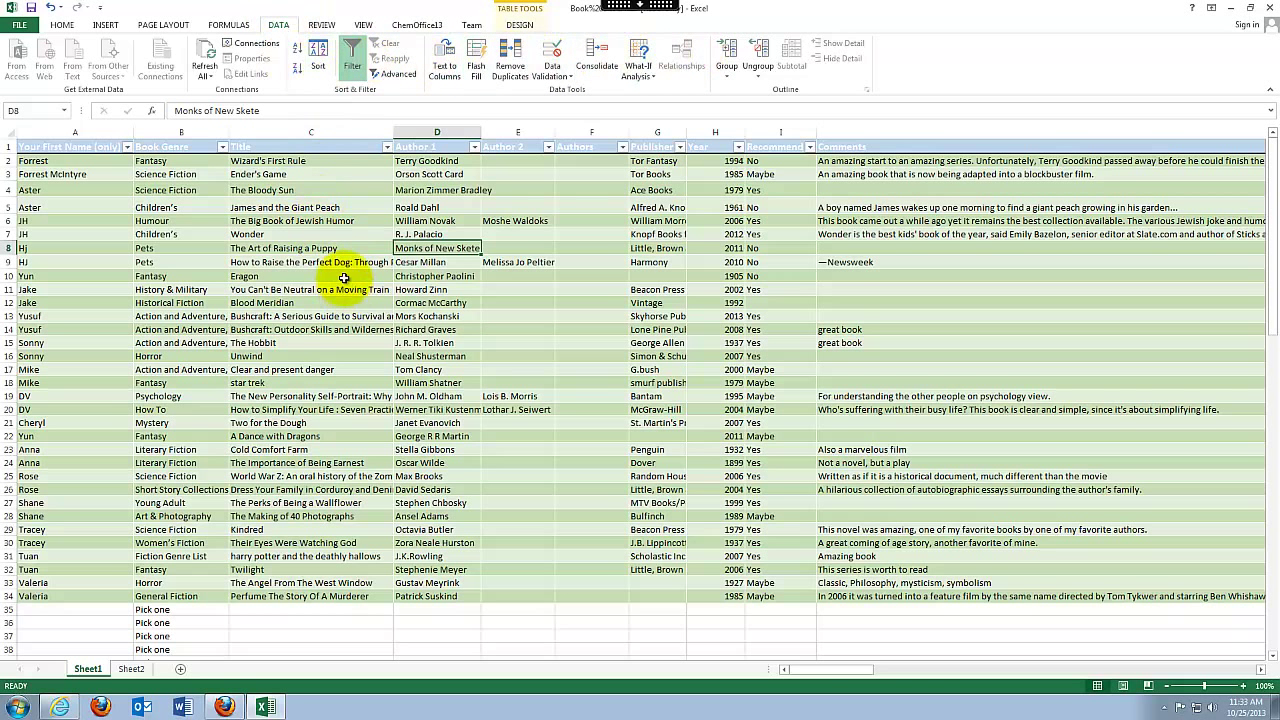
{"action": "left_click", "coordinate": [505, 290]}
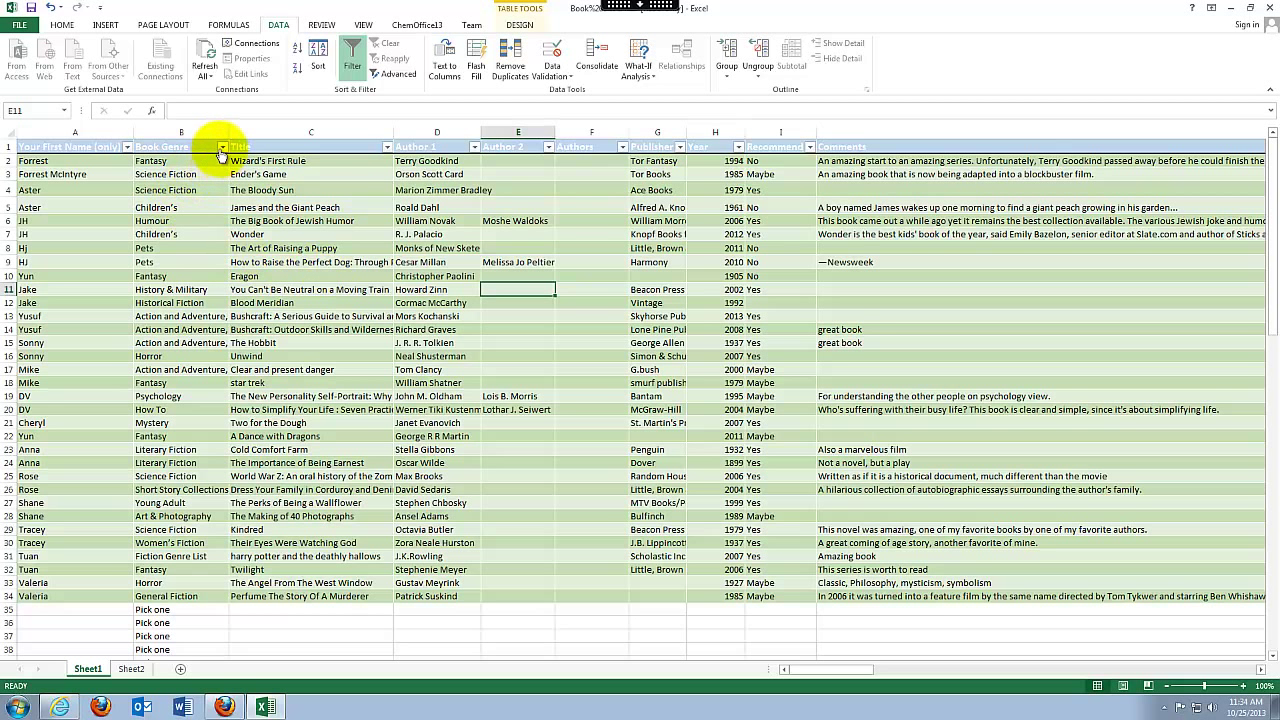
Filter the Book Genre column to show only Fantasy books.
{"action": "left_click", "coordinate": [165, 146]}
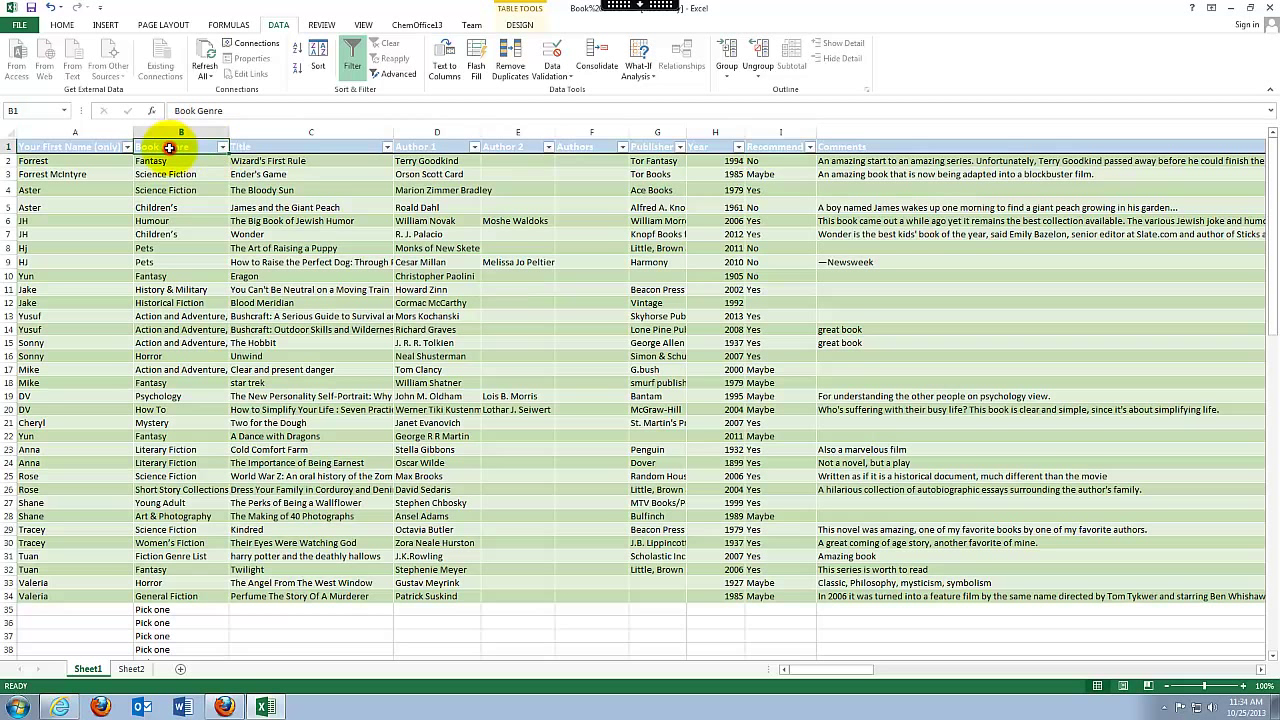
{"action": "left_click", "coordinate": [224, 148]}
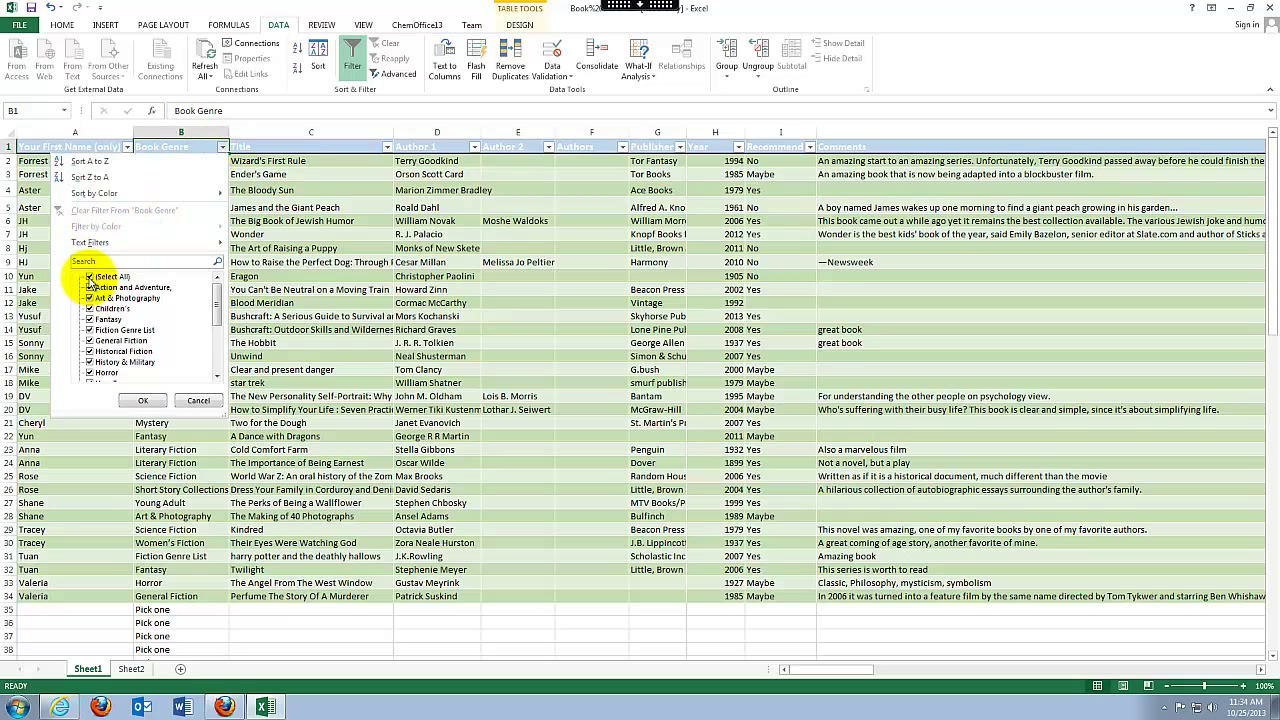
{"action": "left_click", "coordinate": [88, 278]}
{"action": "left_click", "coordinate": [88, 278]}
{"action": "left_click", "coordinate": [88, 278]}
{"action": "left_click", "coordinate": [88, 278]}
{"action": "left_click", "coordinate": [88, 278]}
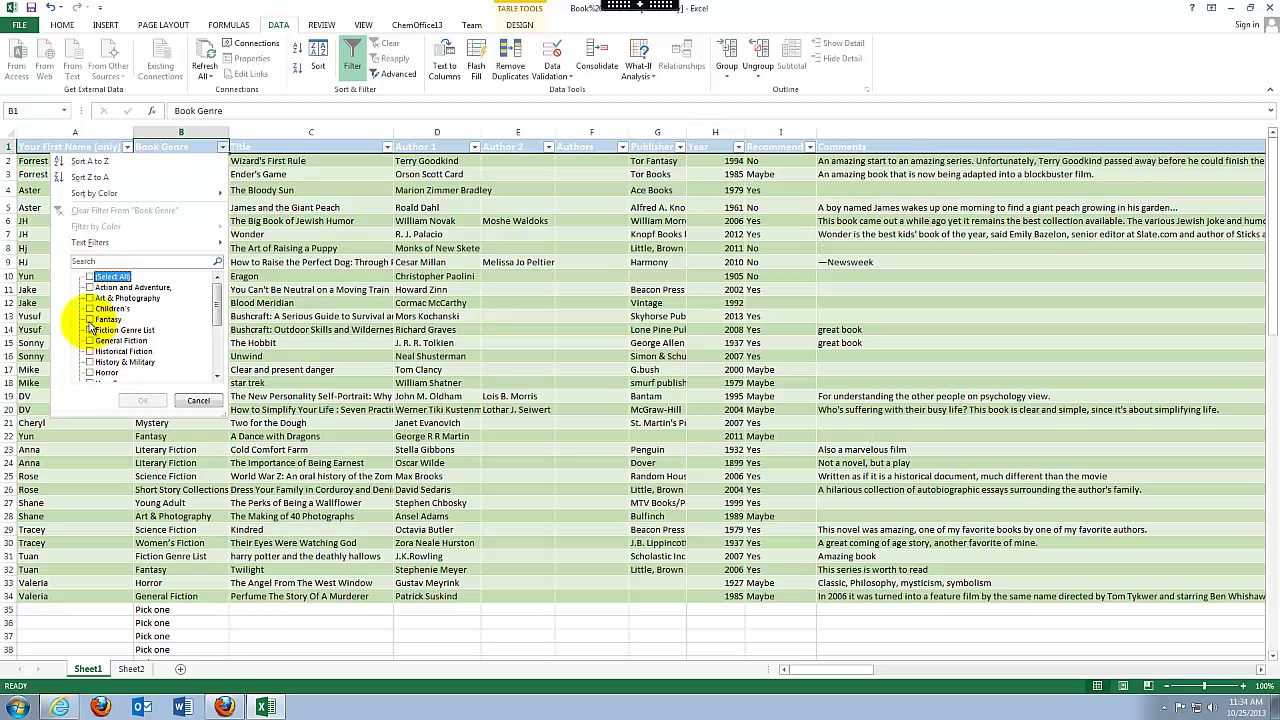
{"action": "left_click", "coordinate": [89, 319]}
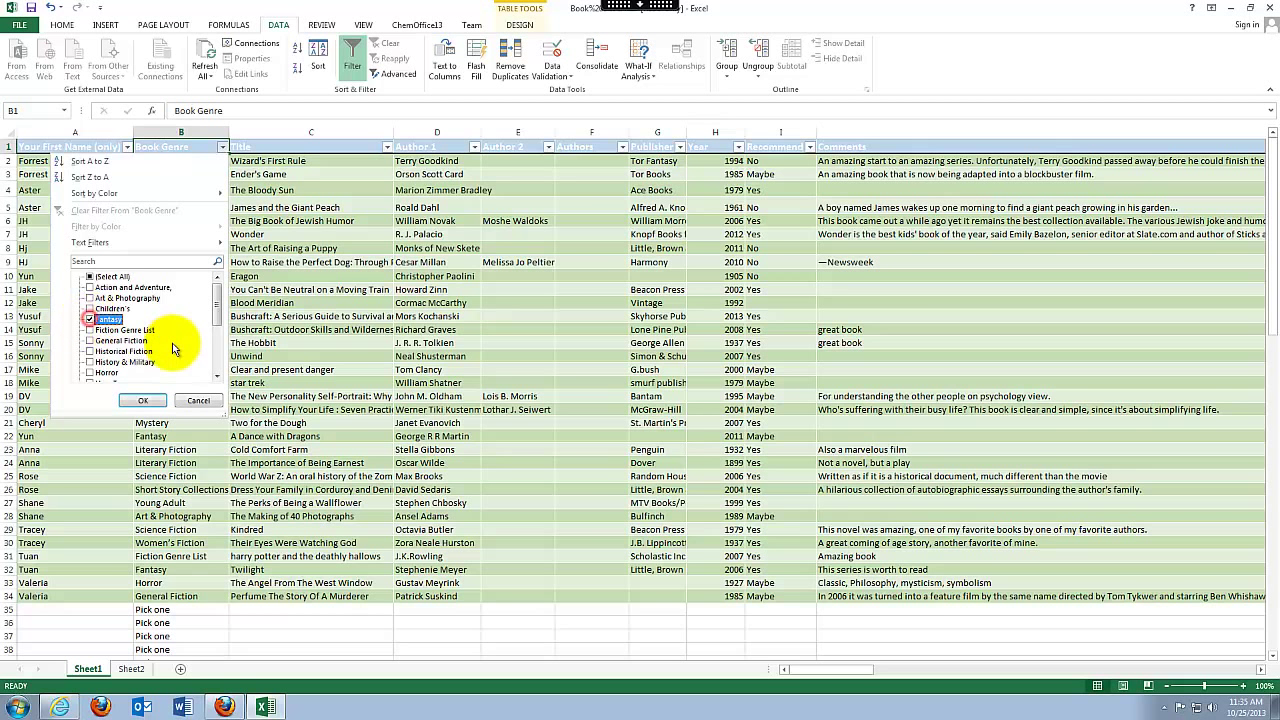
{"action": "left_click", "coordinate": [146, 403]}
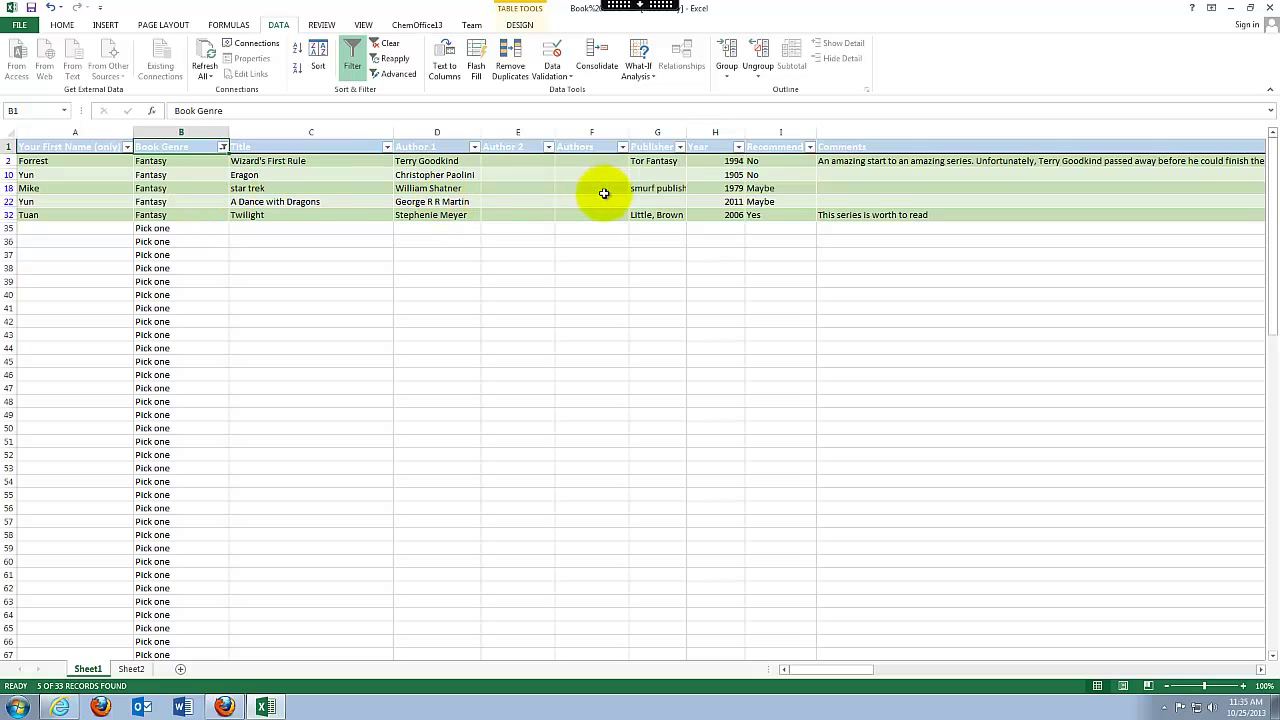
Open the filter options of the Year column.
{"action": "left_click", "coordinate": [707, 148]}
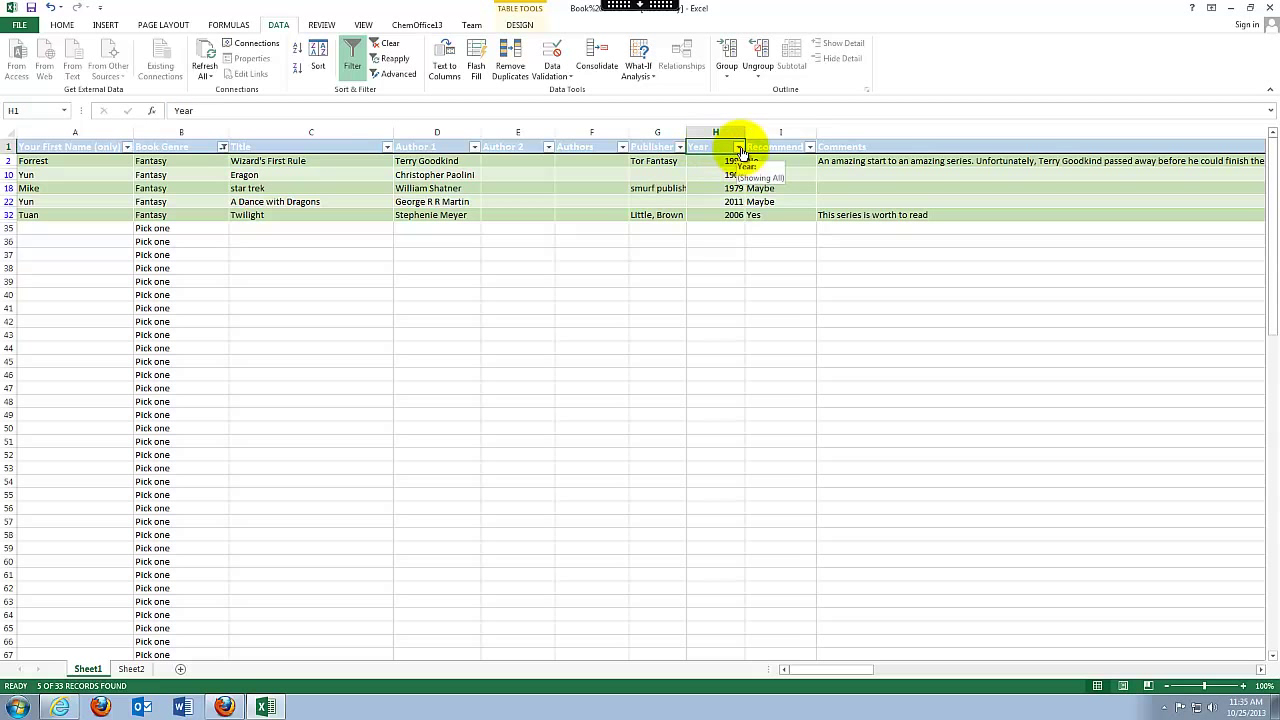
{"action": "left_click", "coordinate": [739, 148]}
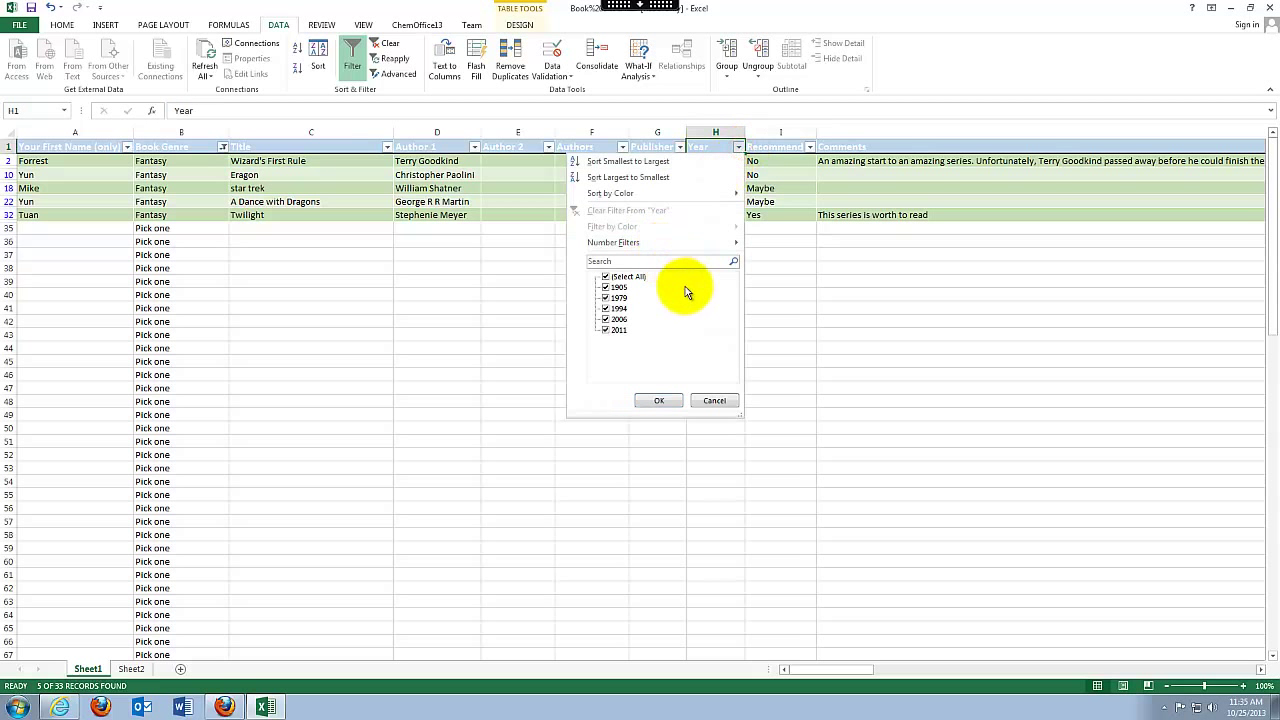
{"action": "left_click", "coordinate": [605, 277]}
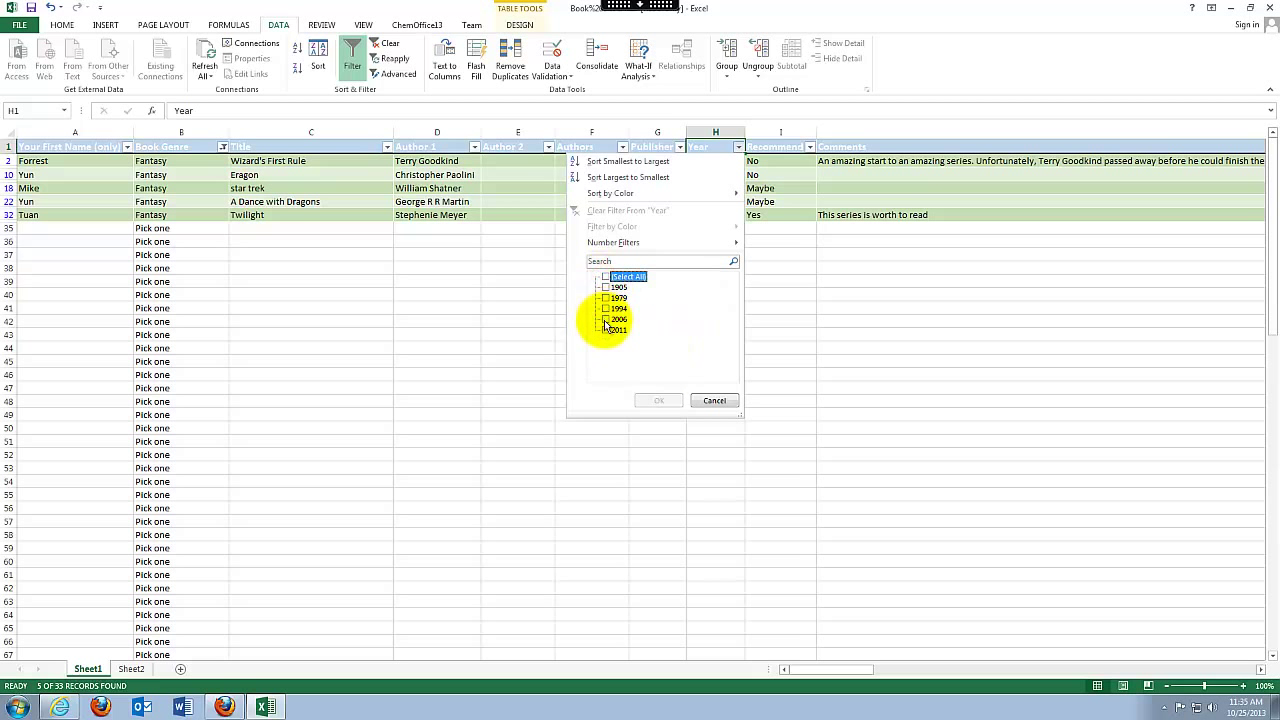
{"action": "left_click", "coordinate": [605, 319]}
{"action": "left_click", "coordinate": [605, 330]}
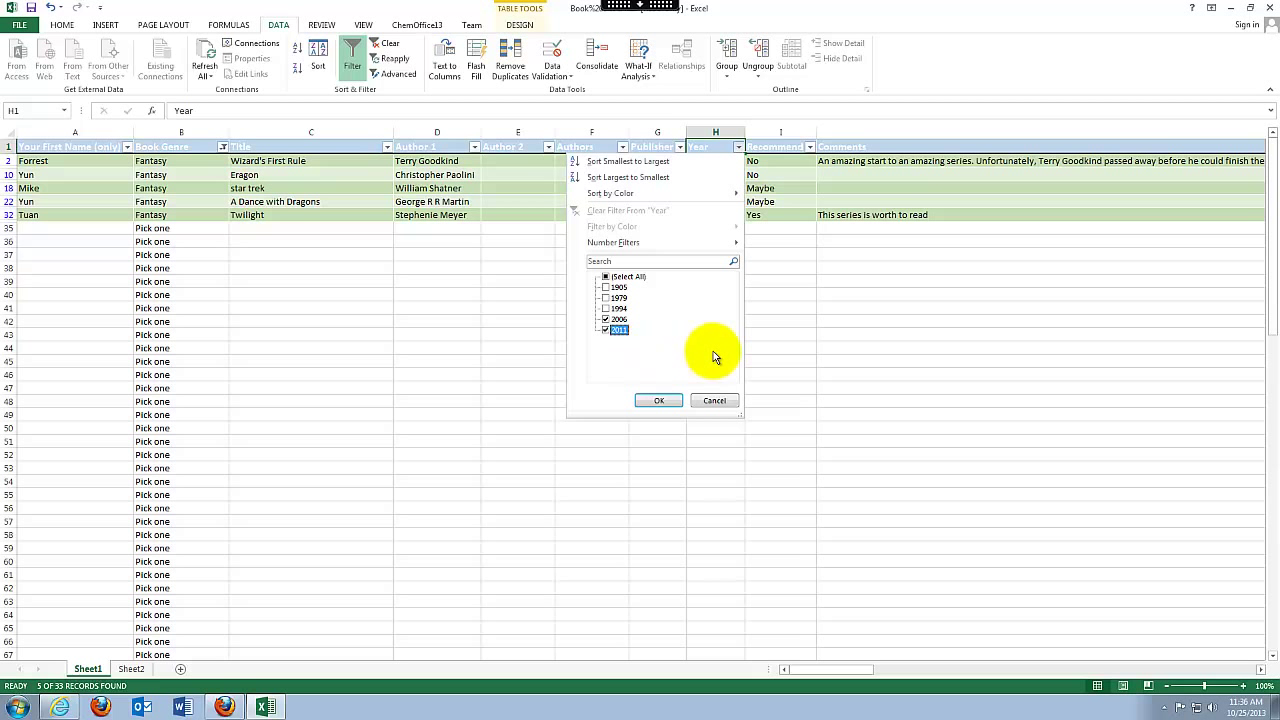
{"action": "left_click", "coordinate": [630, 276]}
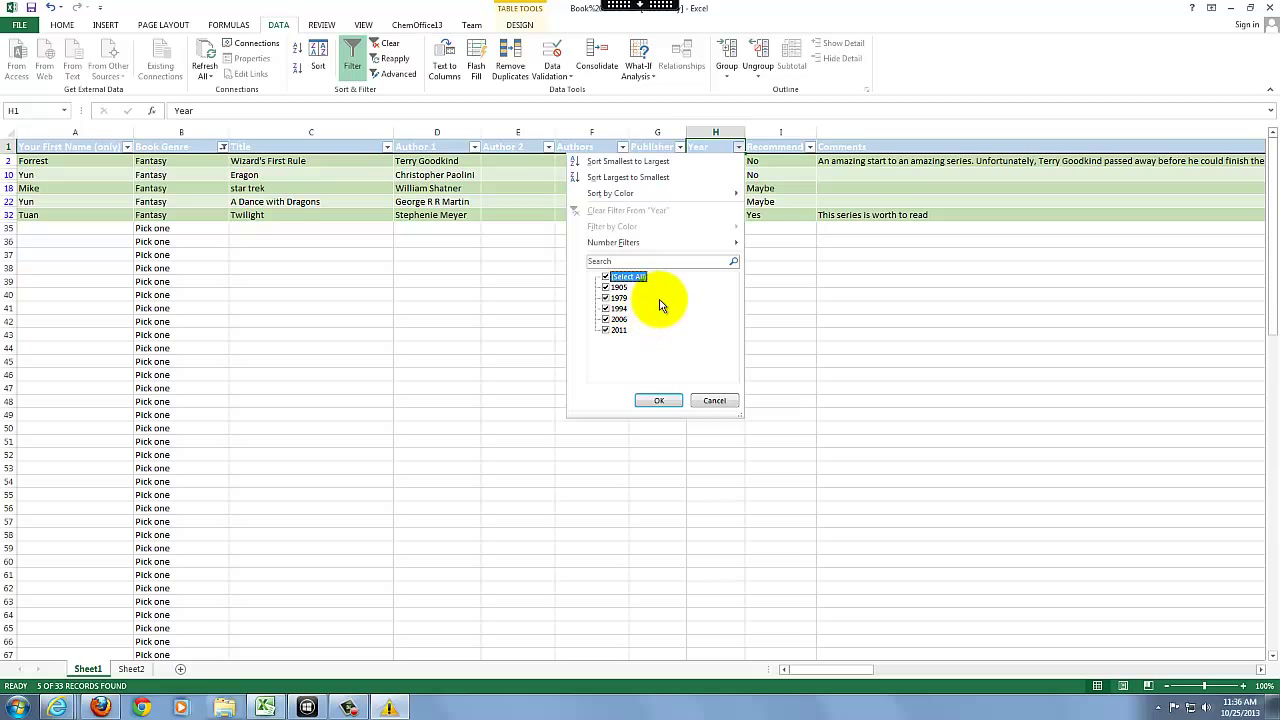
Apply a number filter to the Year column for years greater than or equal to 2000.
{"action": "mouse_move", "coordinate": [619, 250]}
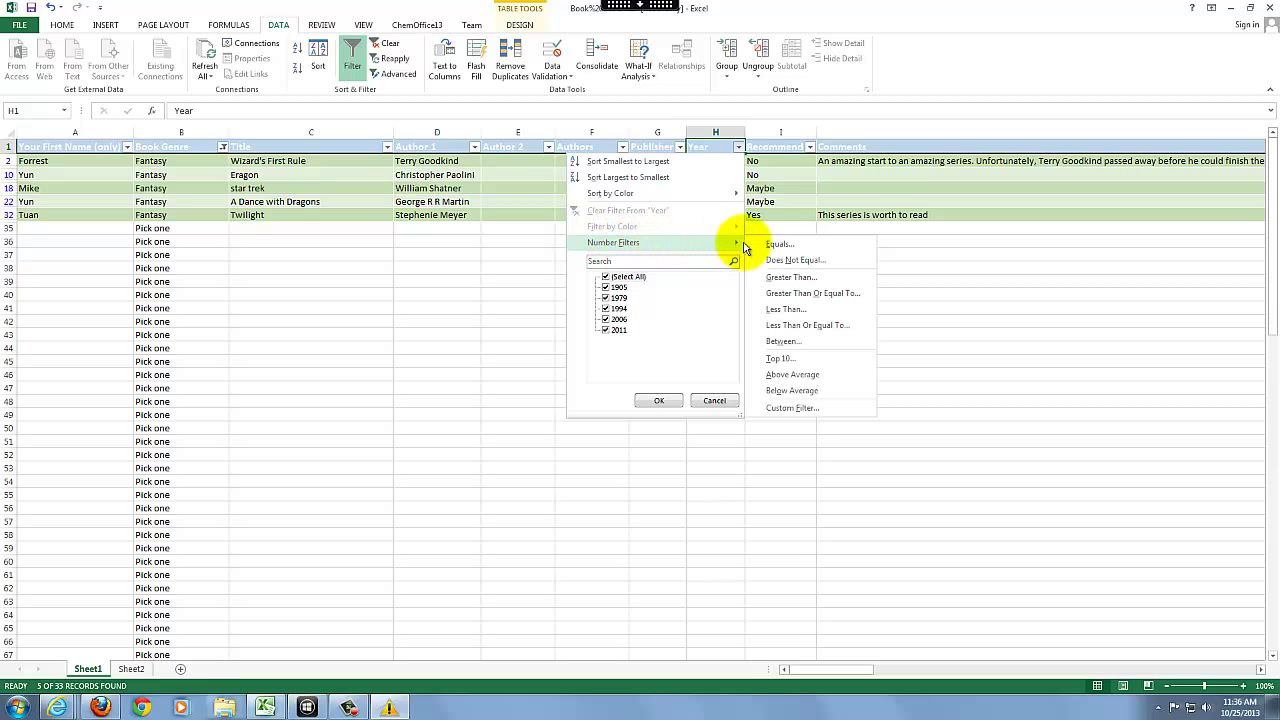
{"action": "left_click", "coordinate": [800, 294]}
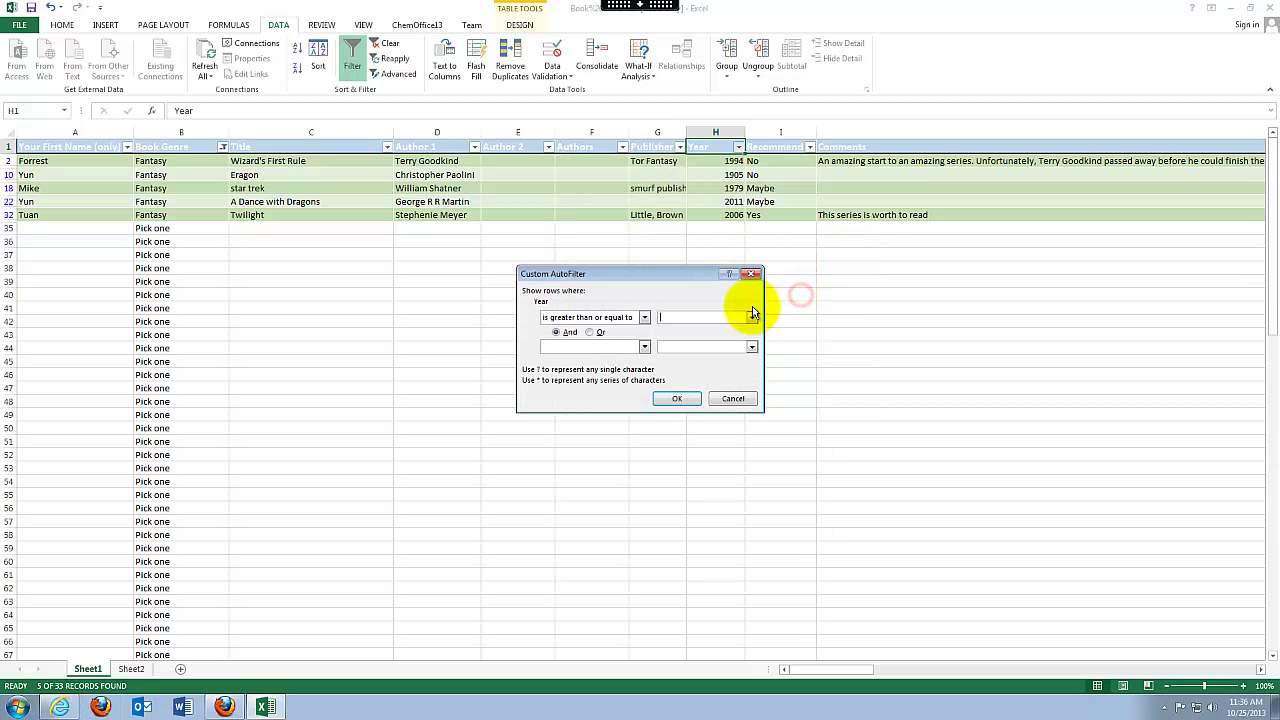
{"action": "type", "text": "2000"}
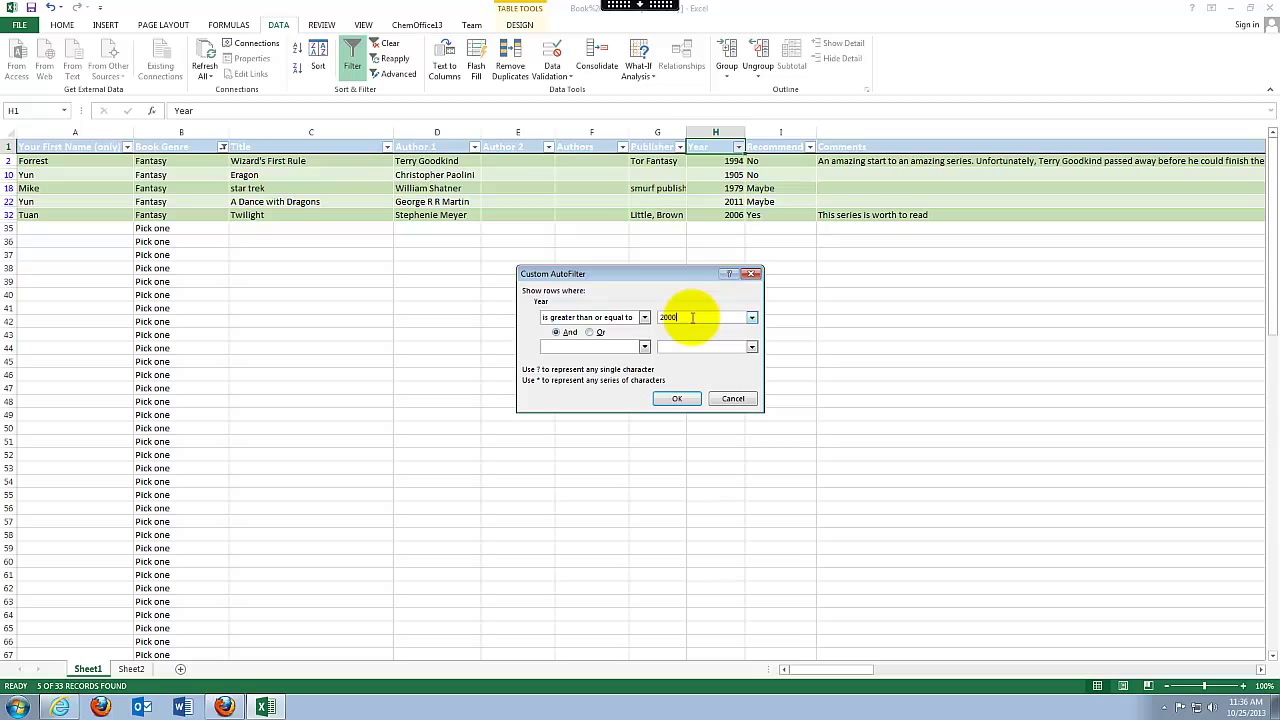
{"action": "left_click", "coordinate": [685, 401]}
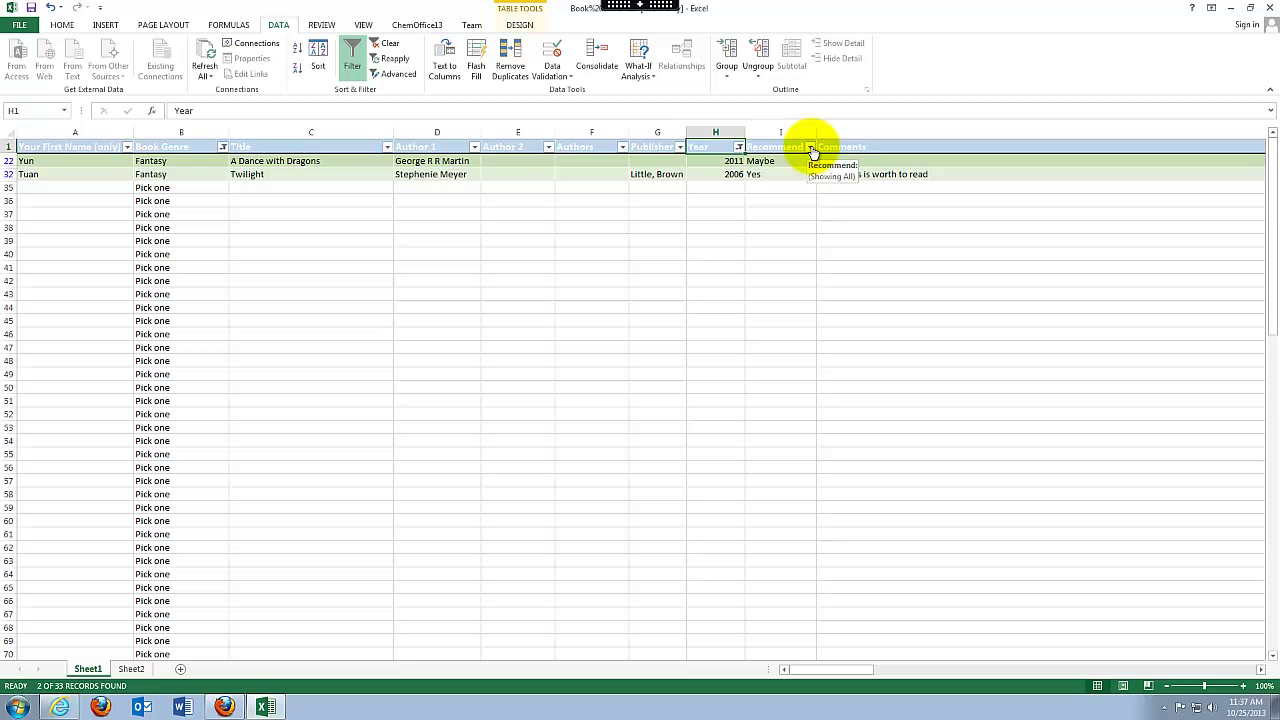
Filter the Recommend column by its value list to show only Yes.
{"action": "left_click", "coordinate": [811, 148]}
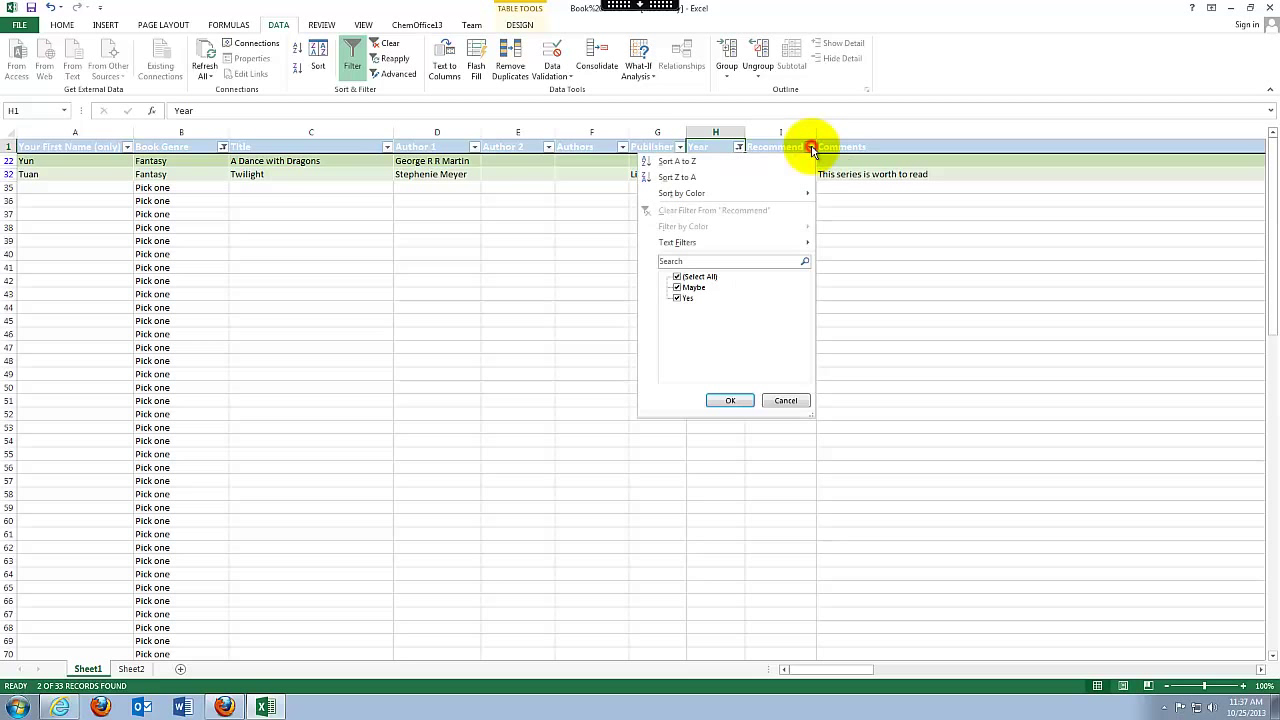
{"action": "left_click", "coordinate": [677, 277]}
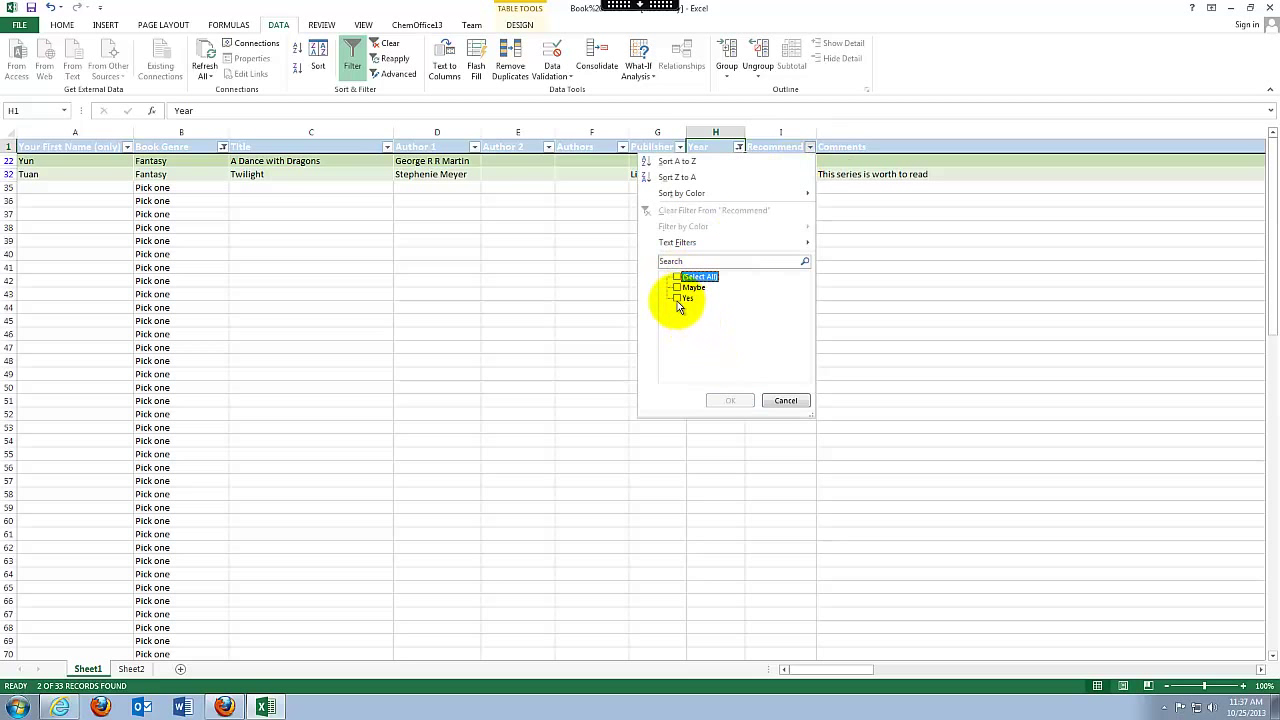
{"action": "left_click", "coordinate": [678, 300]}
{"action": "left_click", "coordinate": [731, 400]}
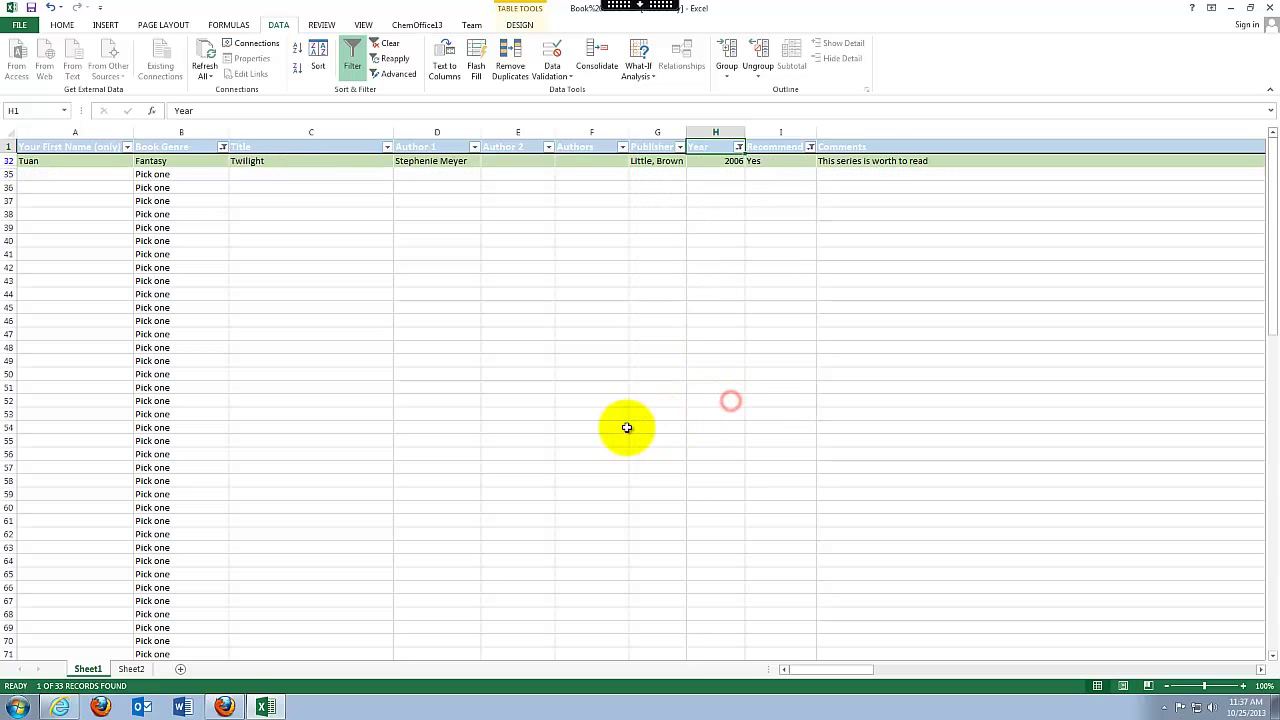
Replace the Recommend column's value-list filter with a custom text filter that equals Yes.
{"action": "left_click", "coordinate": [810, 149]}
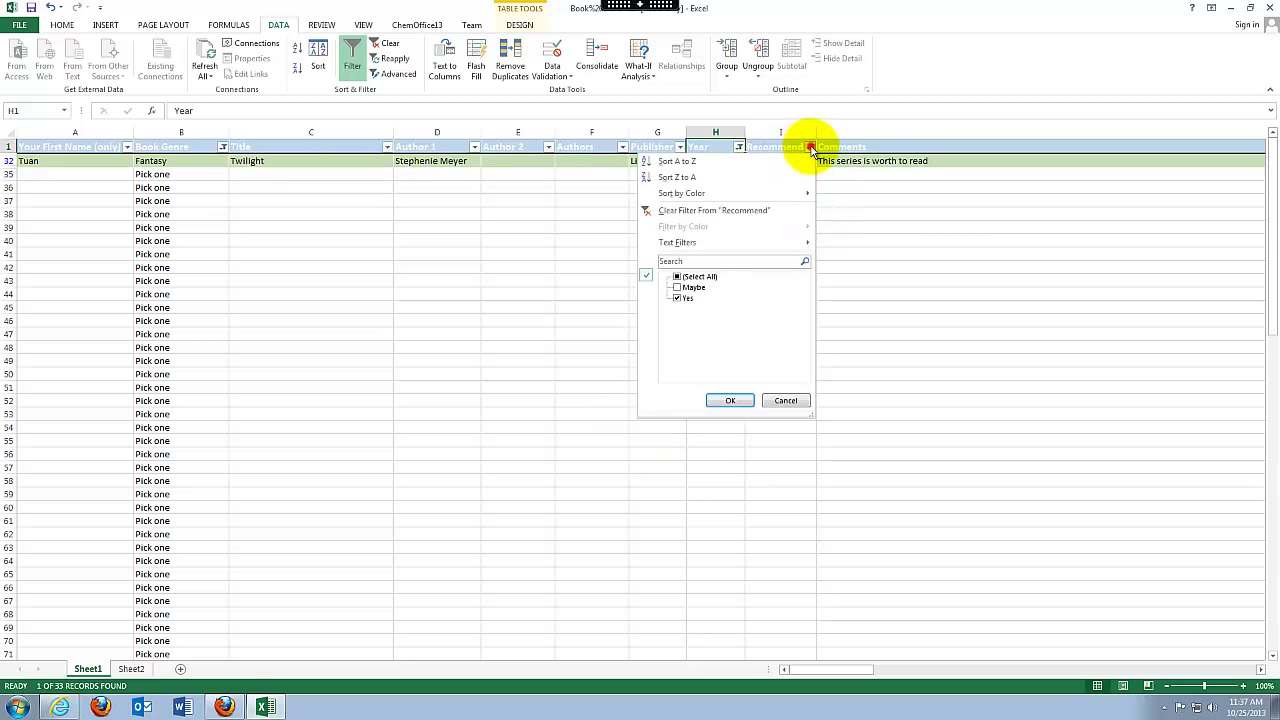
{"action": "left_click", "coordinate": [678, 277]}
{"action": "left_click", "coordinate": [807, 243]}
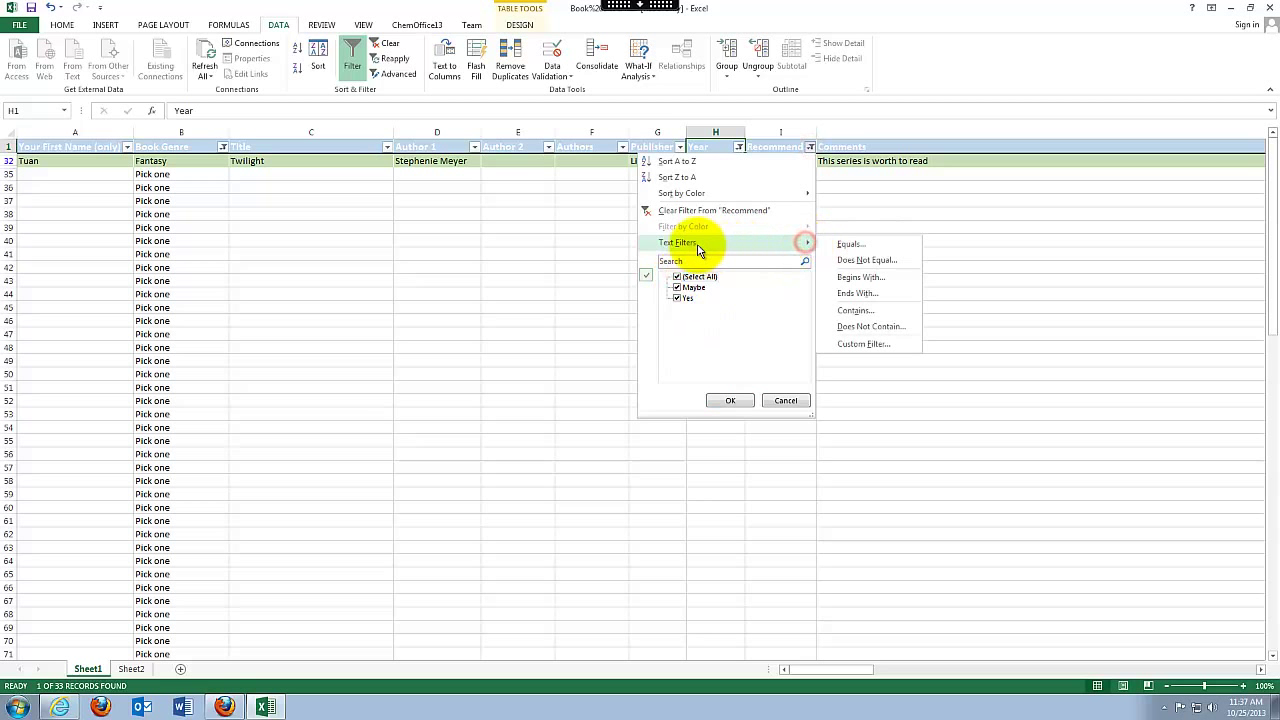
{"action": "left_click", "coordinate": [850, 245]}
{"action": "type", "text": "Yes"}
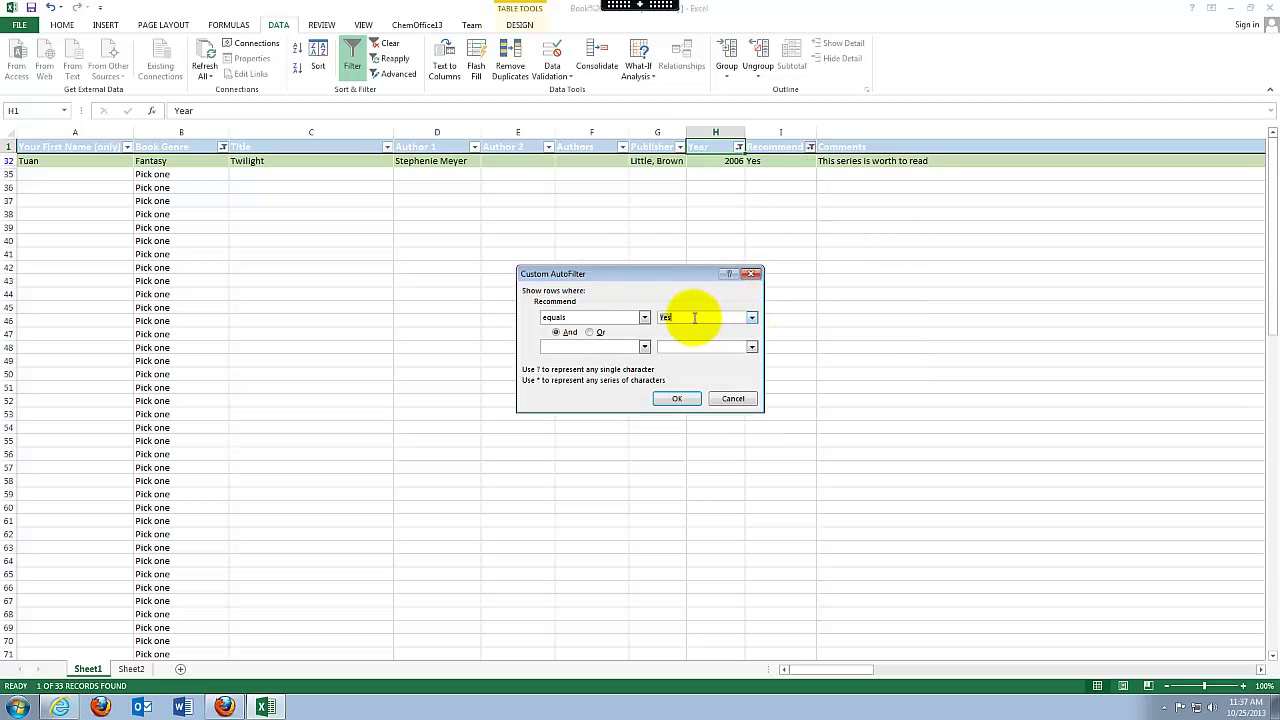
{"action": "left_click", "coordinate": [677, 399]}
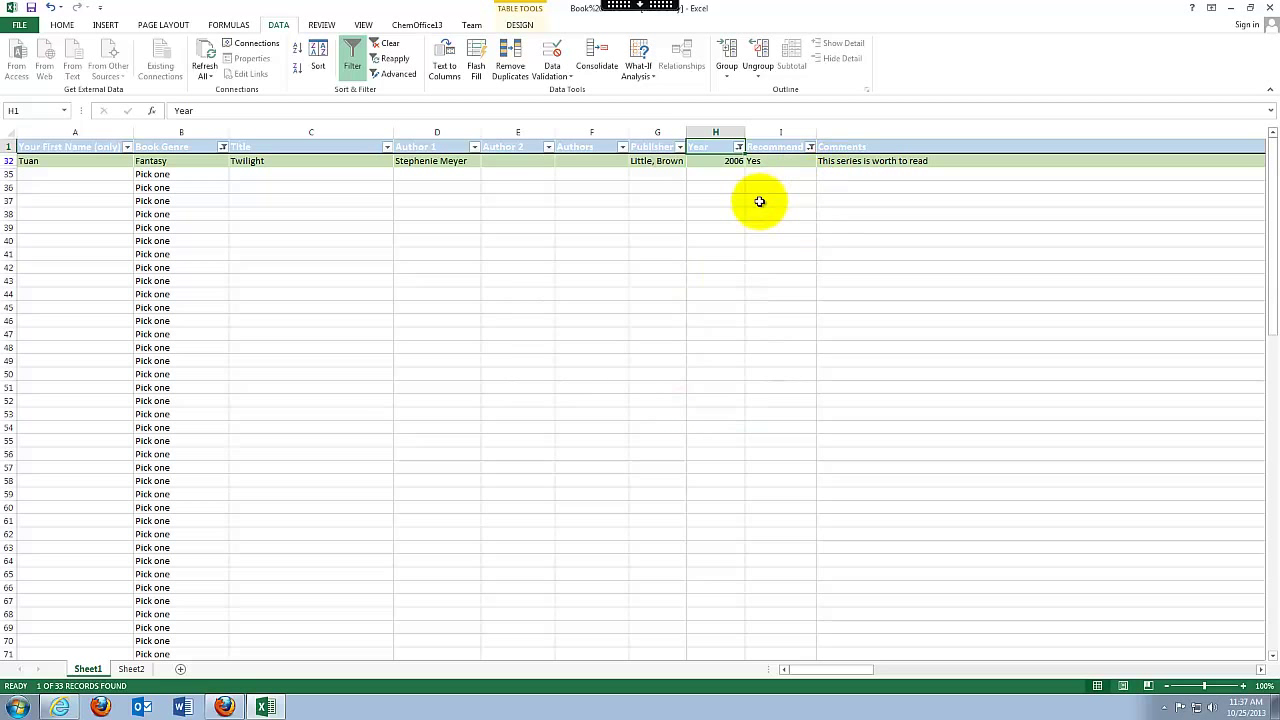
Clear the filter from the Recommend column, keeping the Book Genre and Year filters.
{"action": "left_click", "coordinate": [809, 148]}
{"action": "mouse_move", "coordinate": [684, 247]}
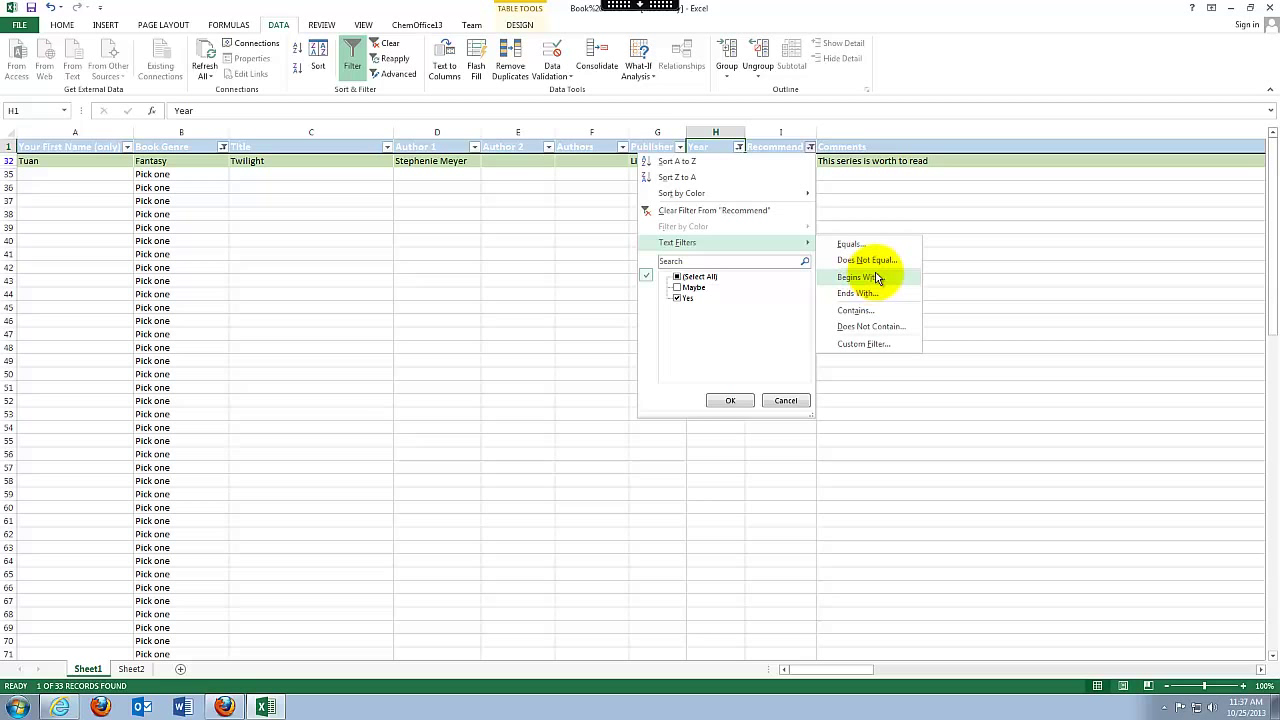
{"action": "left_click", "coordinate": [786, 400]}
{"action": "left_click", "coordinate": [797, 147]}
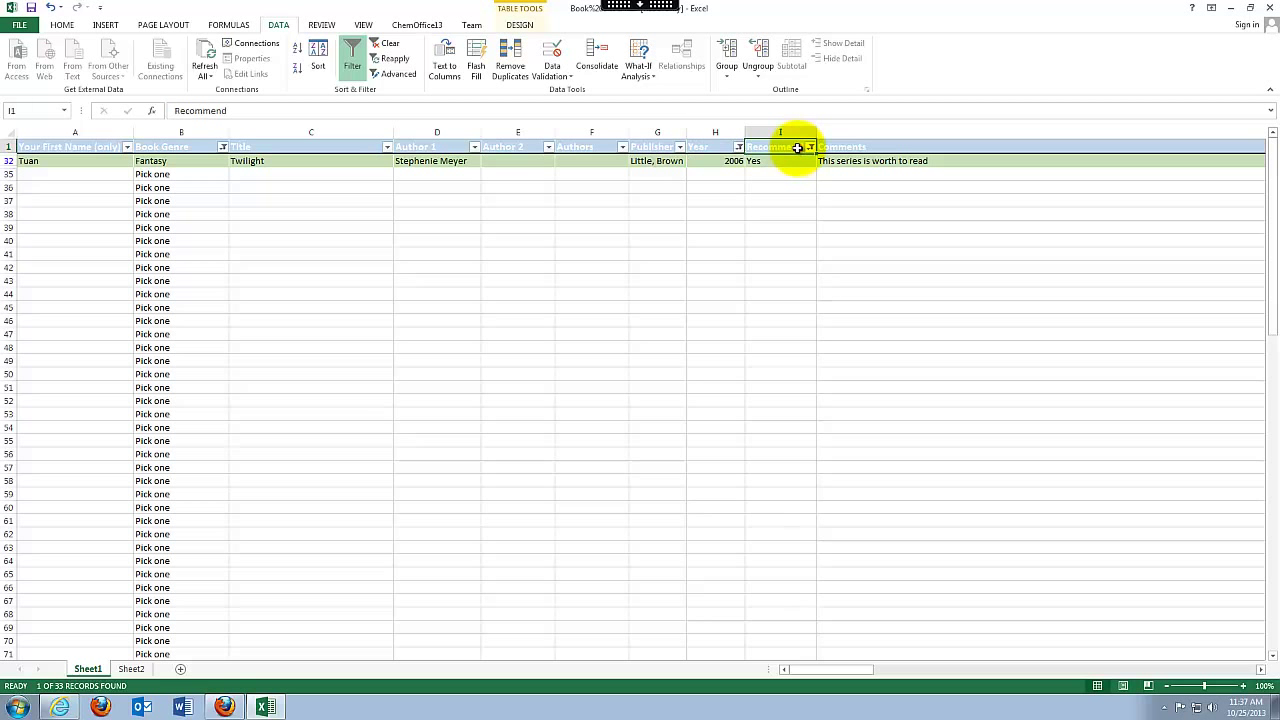
{"action": "left_click", "coordinate": [810, 148]}
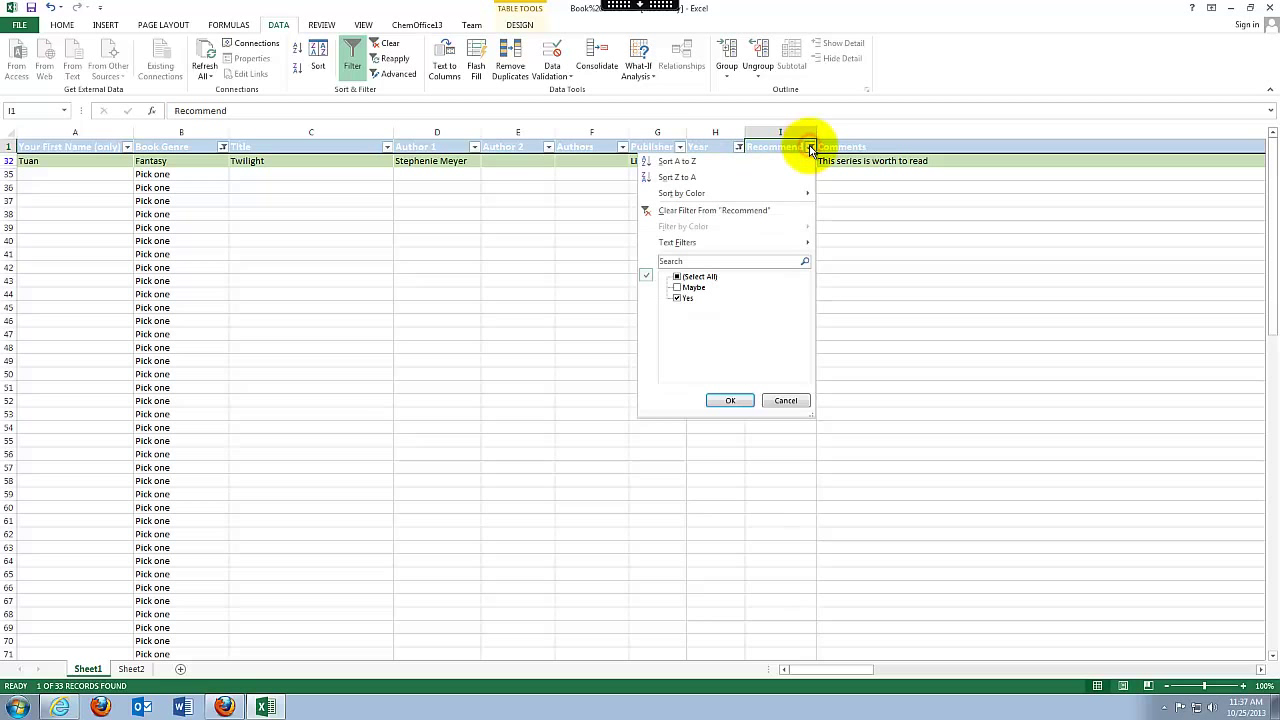
{"action": "left_click", "coordinate": [686, 213]}
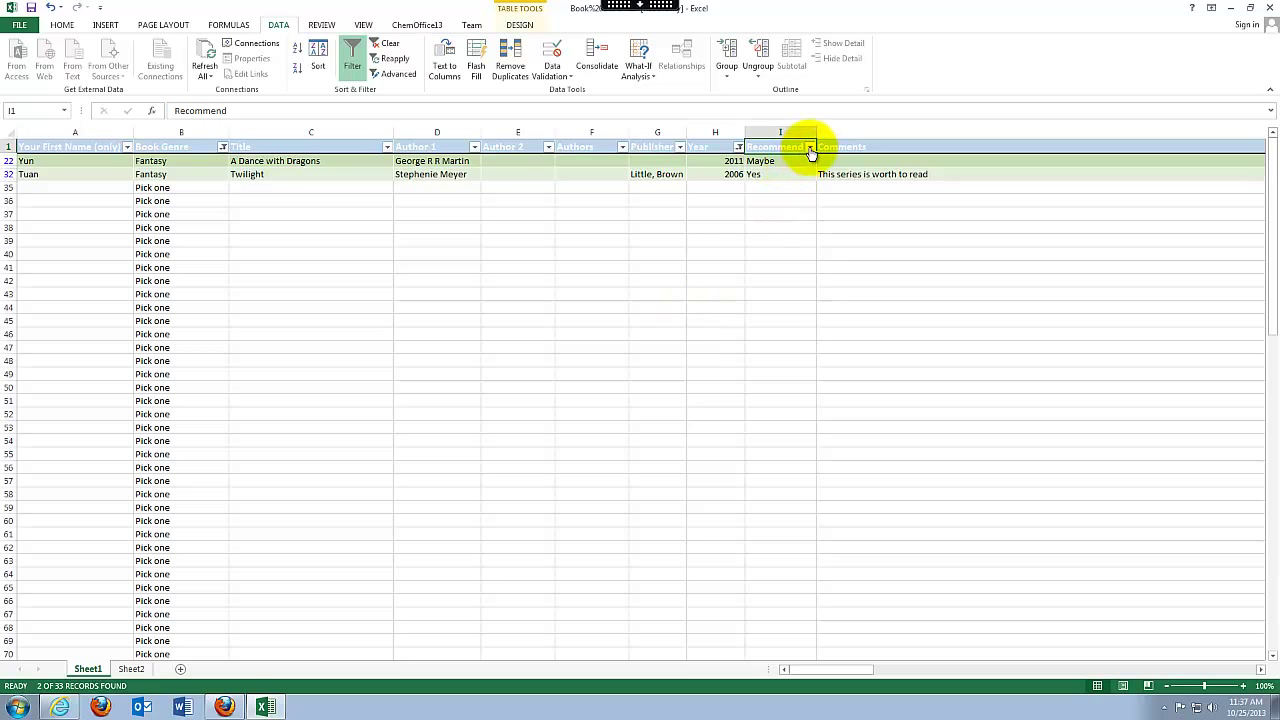
Apply a text filter to the Recommend column for entries that equal Yes.
{"action": "left_click", "coordinate": [810, 148]}
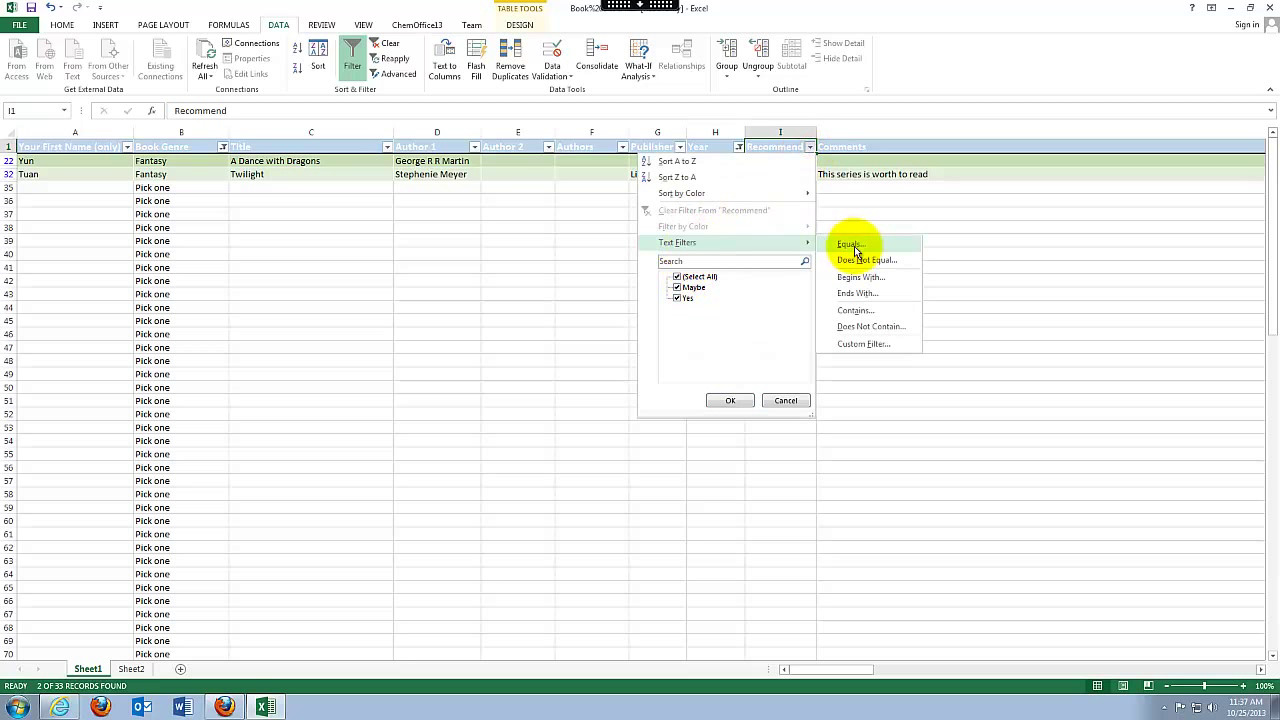
{"action": "left_click", "coordinate": [850, 245]}
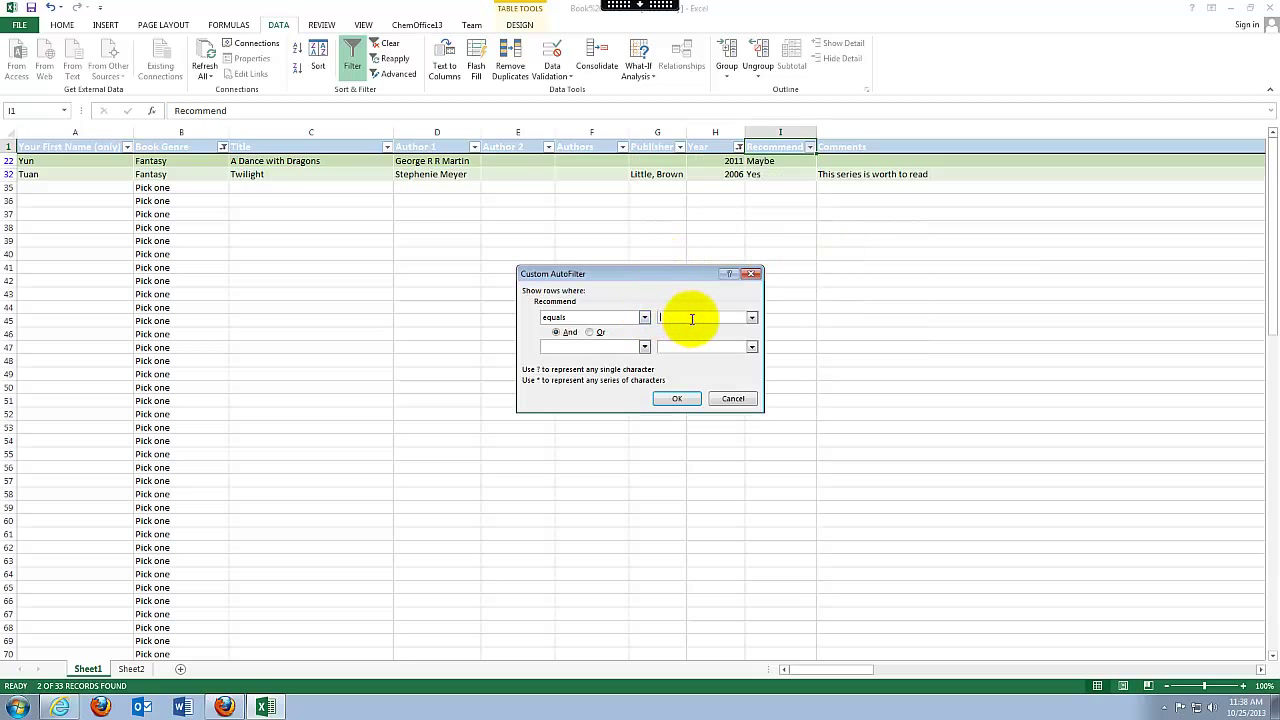
{"action": "type", "text": "Yes"}
{"action": "key", "text": "Return"}
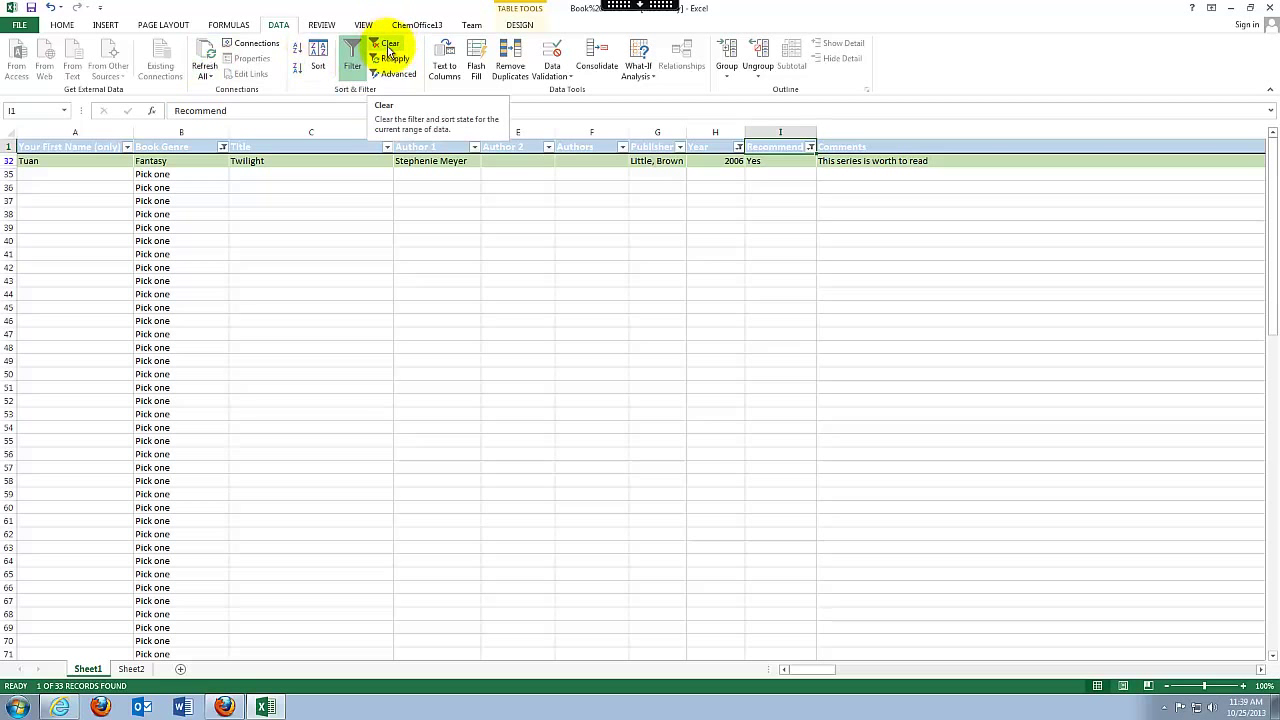
Clear all filters from the book table at once.
{"action": "left_click", "coordinate": [386, 45]}
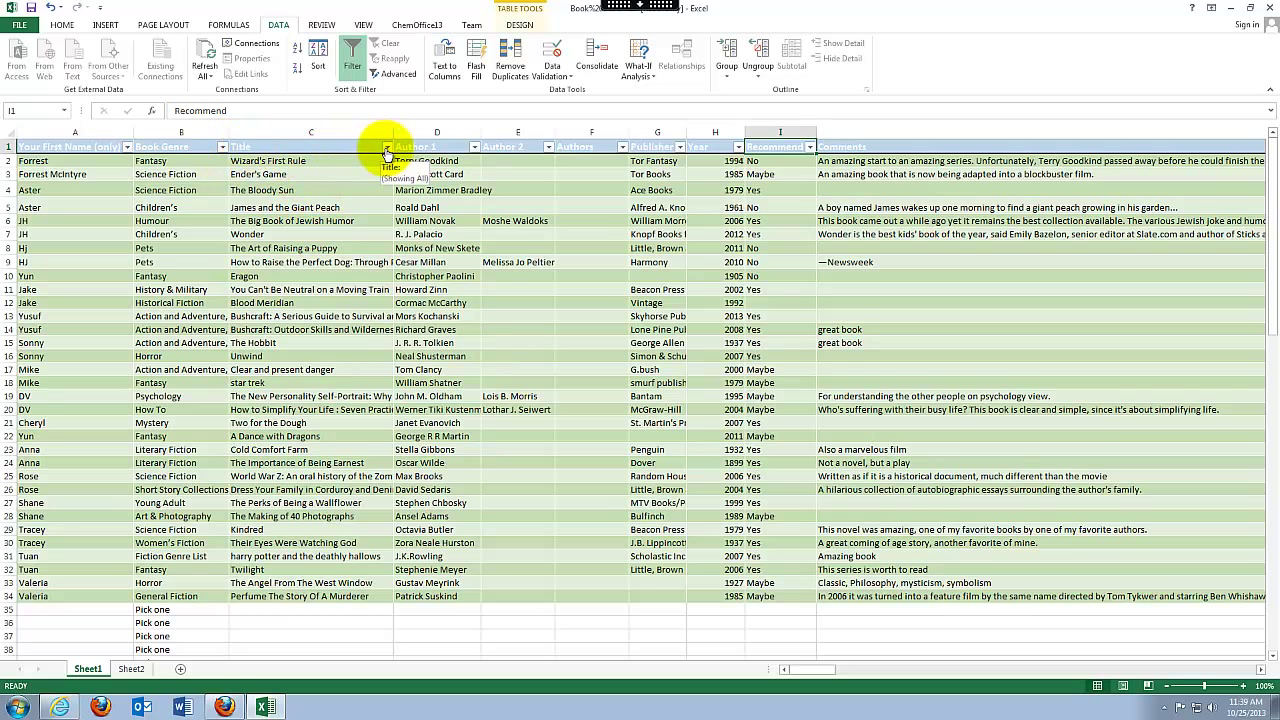
Toggle the book table's header filter buttons off and on again, and check the Title column's filter options without applying any.
{"action": "left_click", "coordinate": [345, 50]}
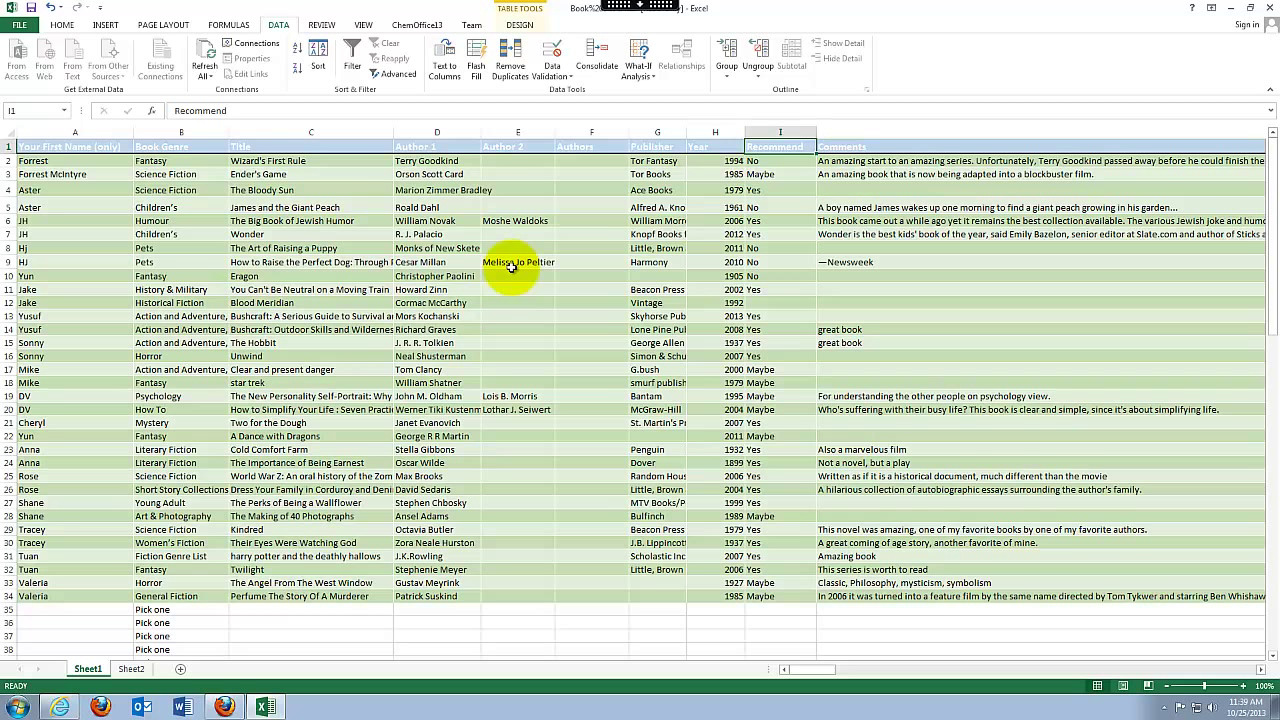
{"action": "left_click", "coordinate": [352, 55]}
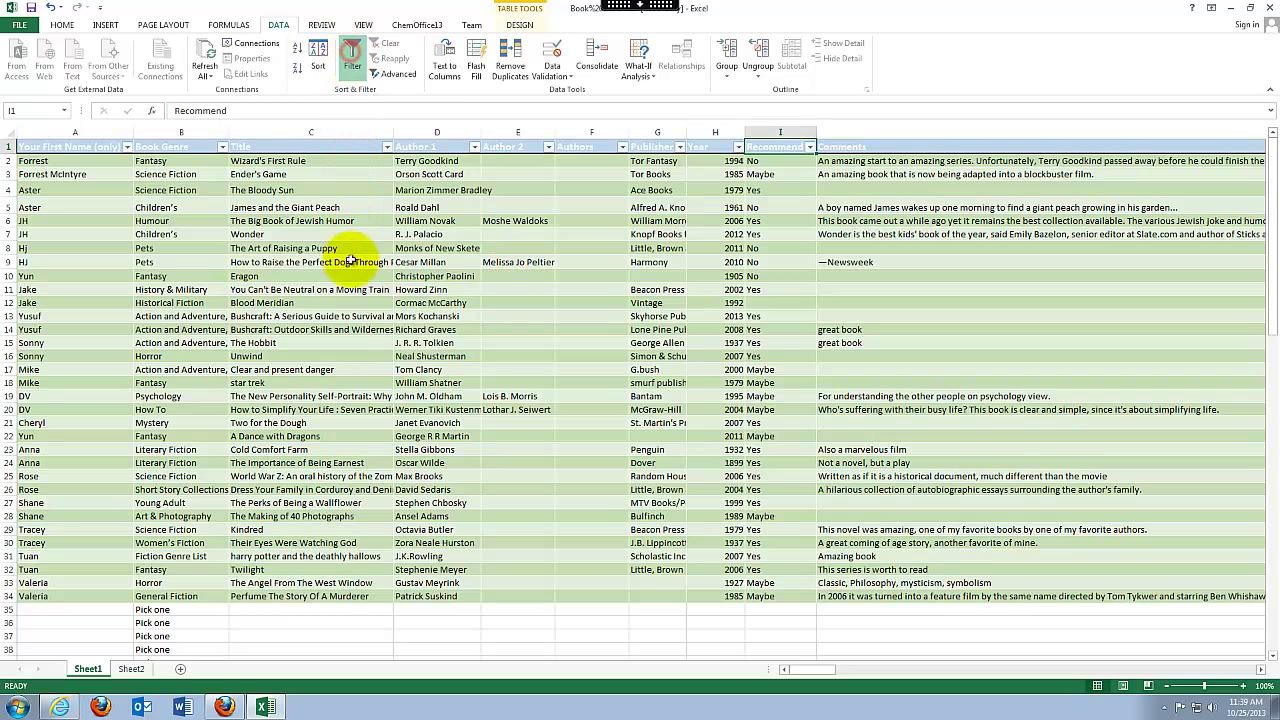
{"action": "left_click", "coordinate": [387, 147]}
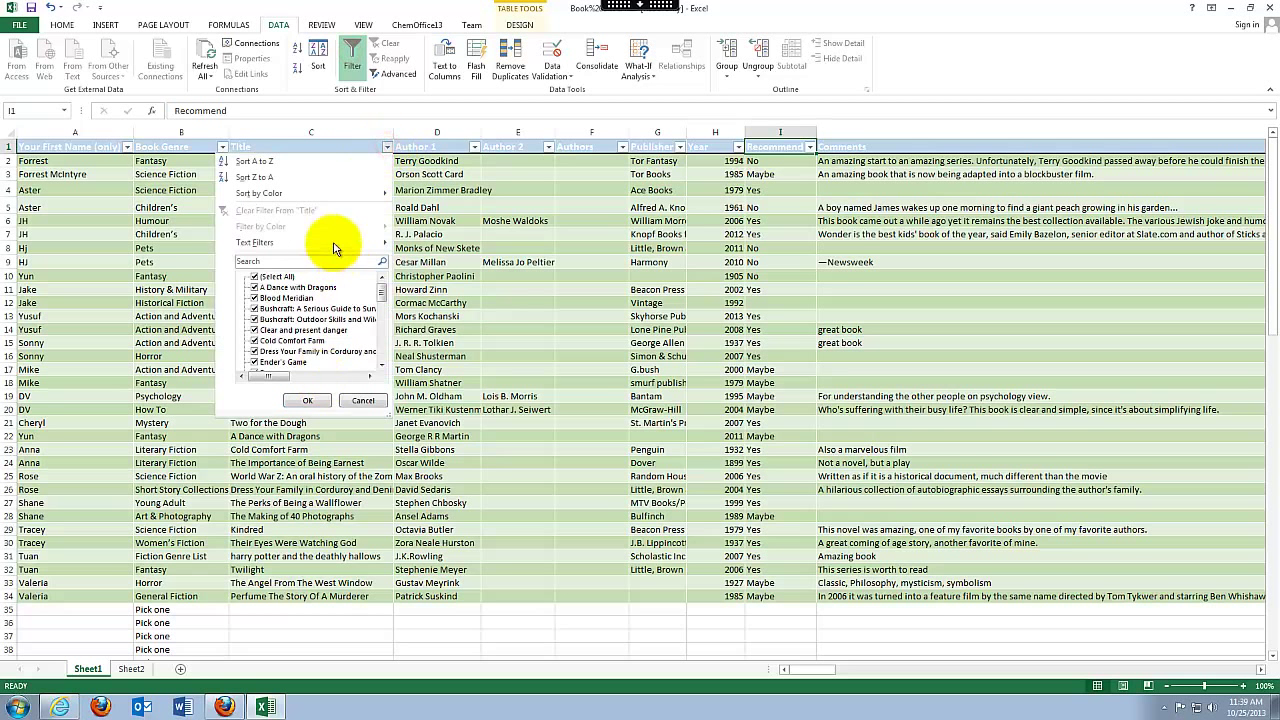
{"action": "left_click", "coordinate": [360, 400]}
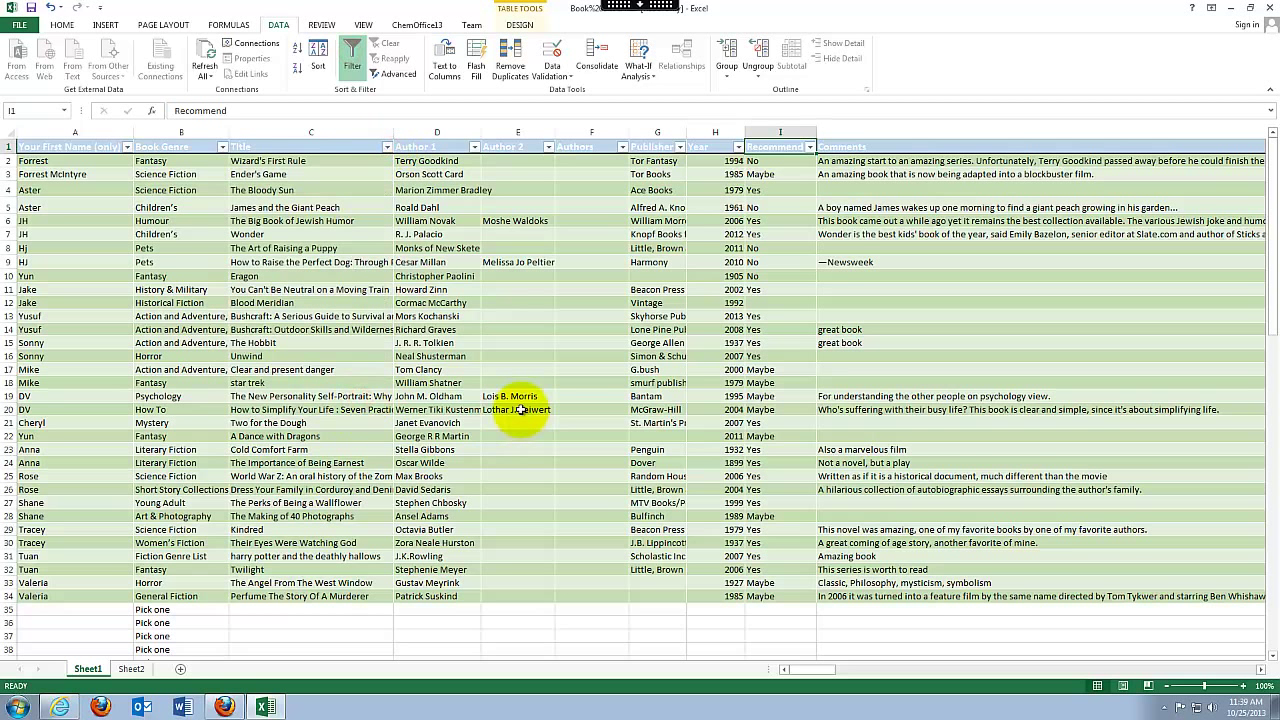
Turn off the book table's header filters, look at the Format as Table styles, and turn the filters back on from cell F8.
{"action": "left_click", "coordinate": [355, 66]}
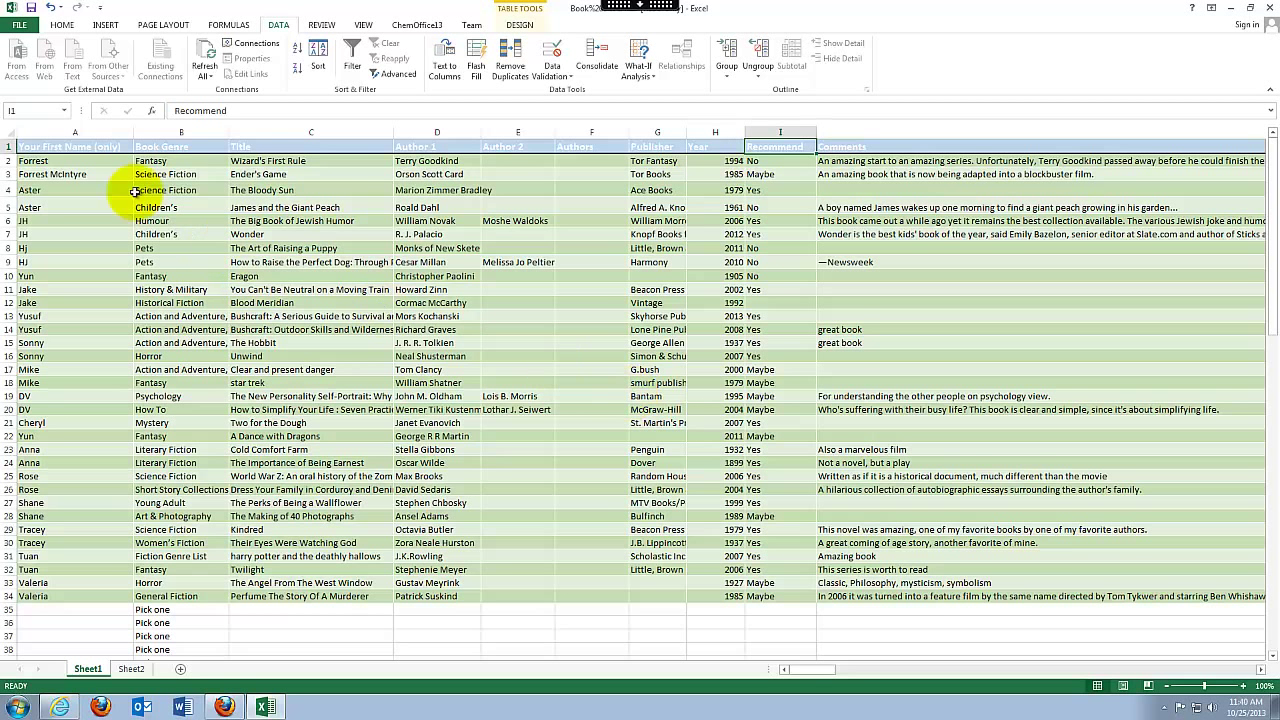
{"action": "left_click", "coordinate": [57, 24]}
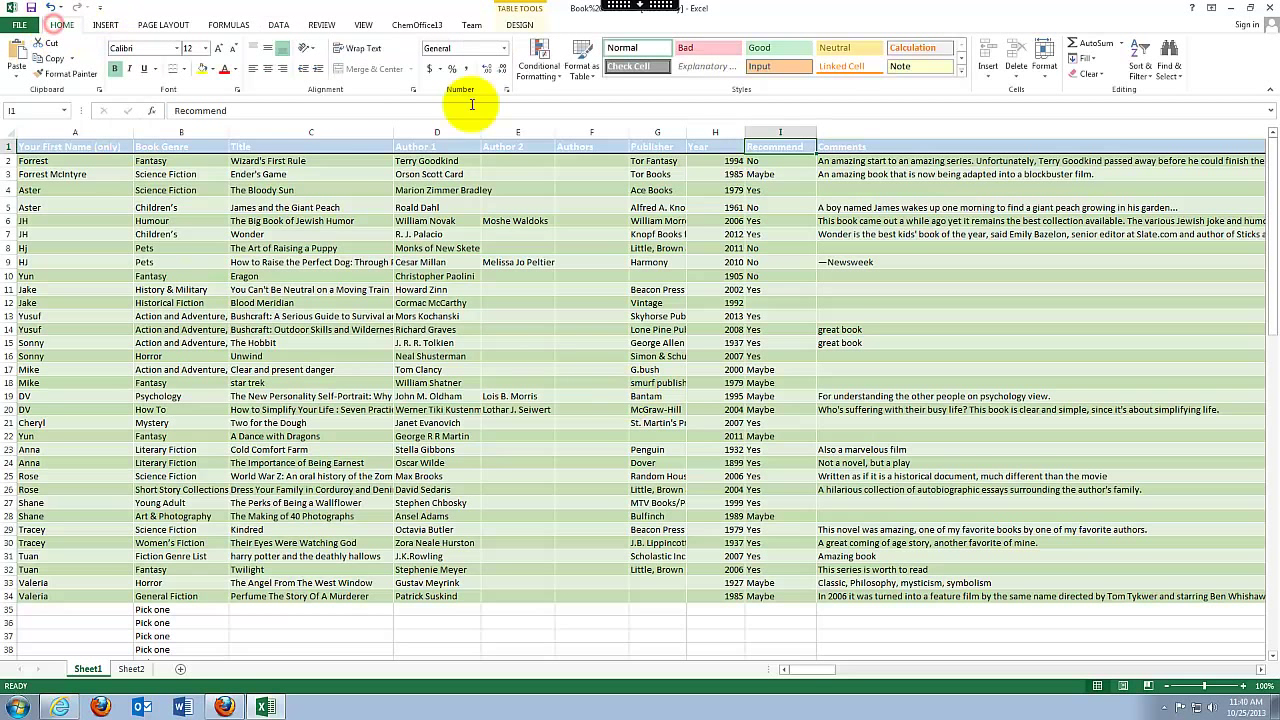
{"action": "left_click", "coordinate": [583, 72]}
{"action": "left_click", "coordinate": [564, 247]}
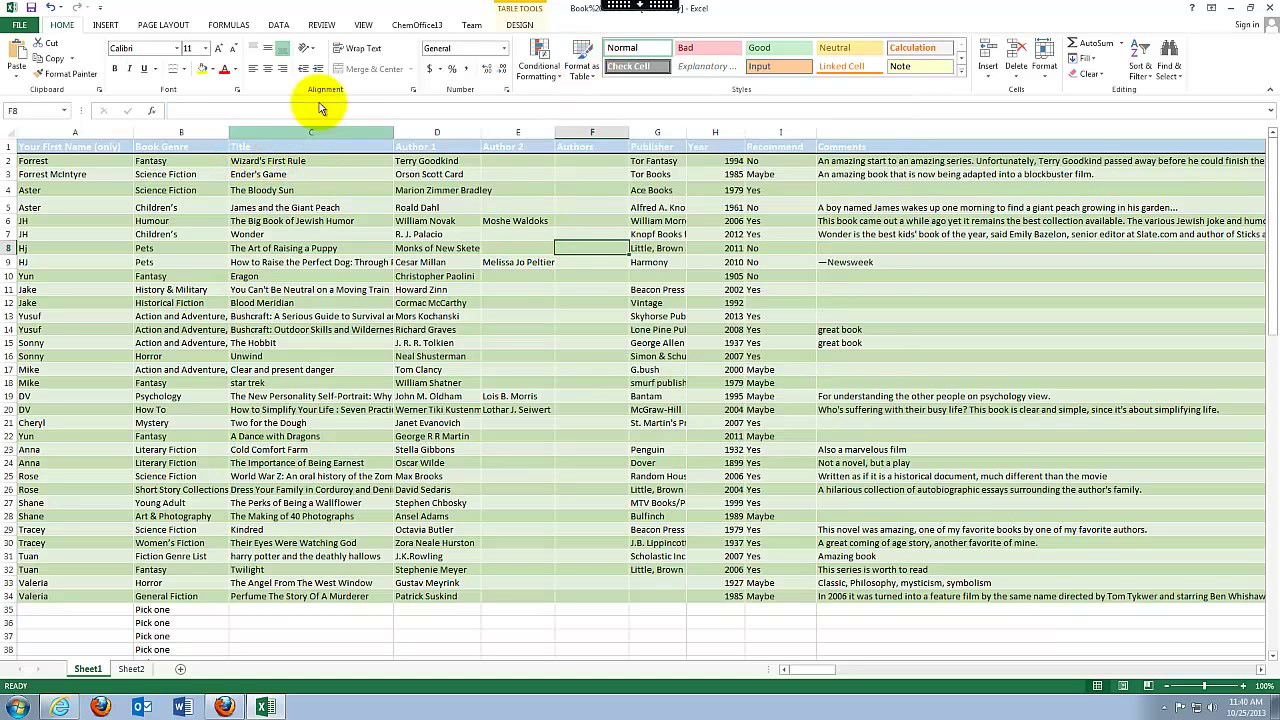
{"action": "left_click", "coordinate": [272, 27]}
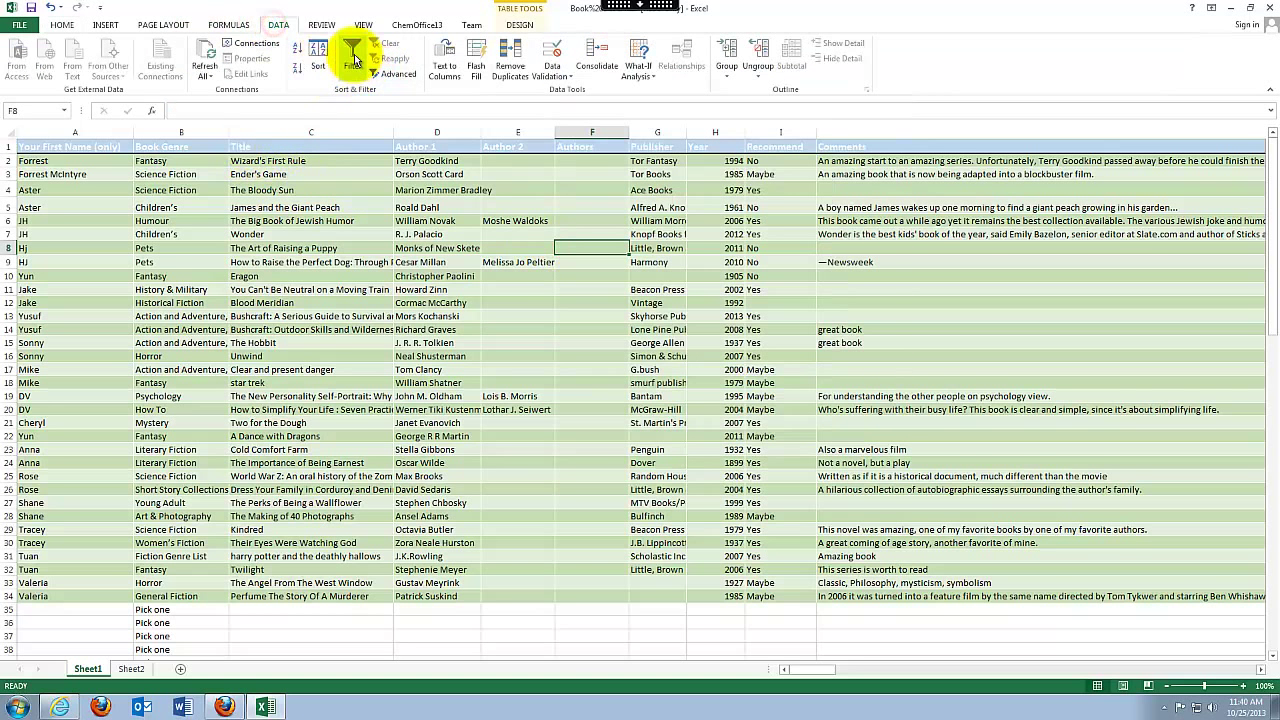
{"action": "left_click", "coordinate": [352, 58]}
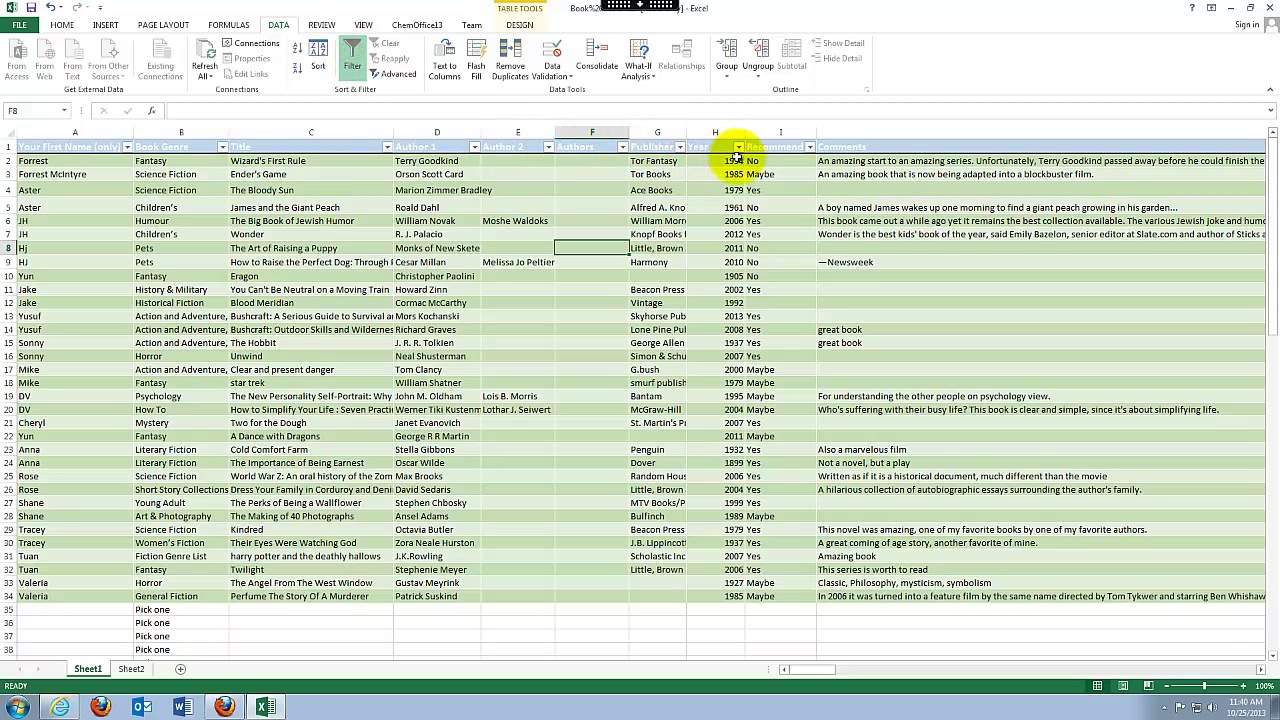